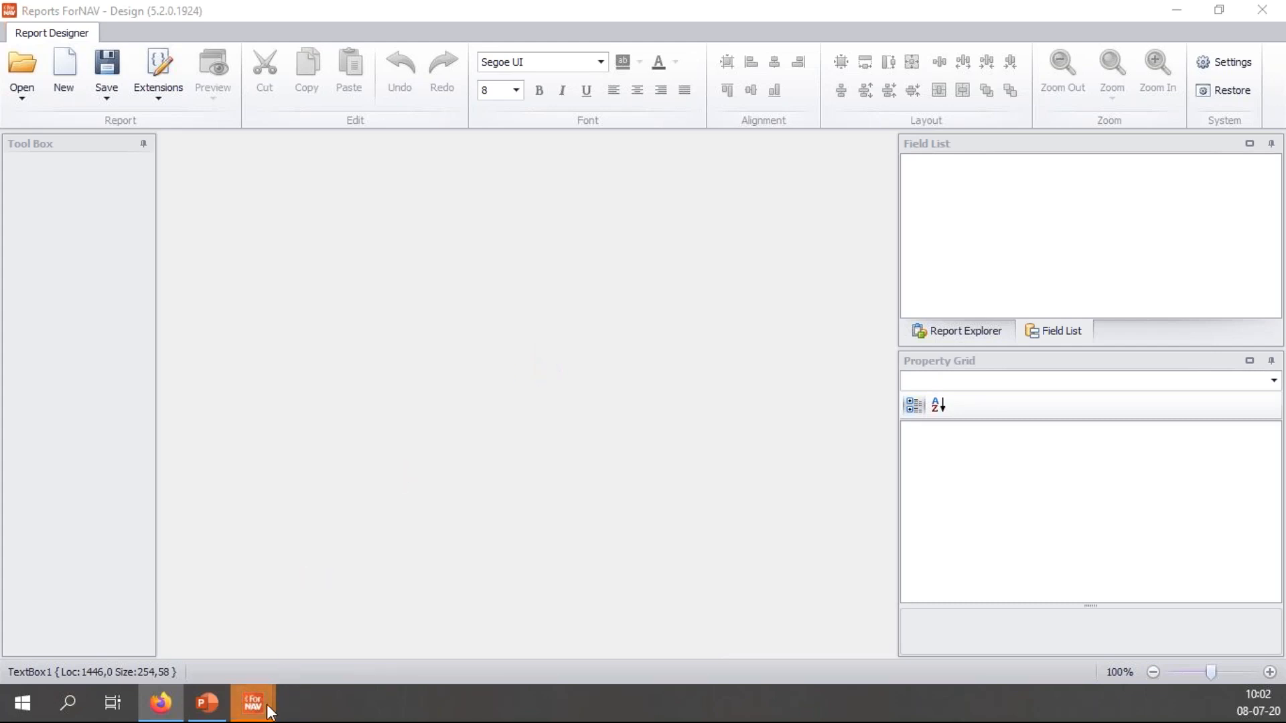
Step: Open the ForNAV Sales Template layout in the designer and look over its TransHeader and TransFooter sections
left_click(336, 663)
left_click(569, 154)
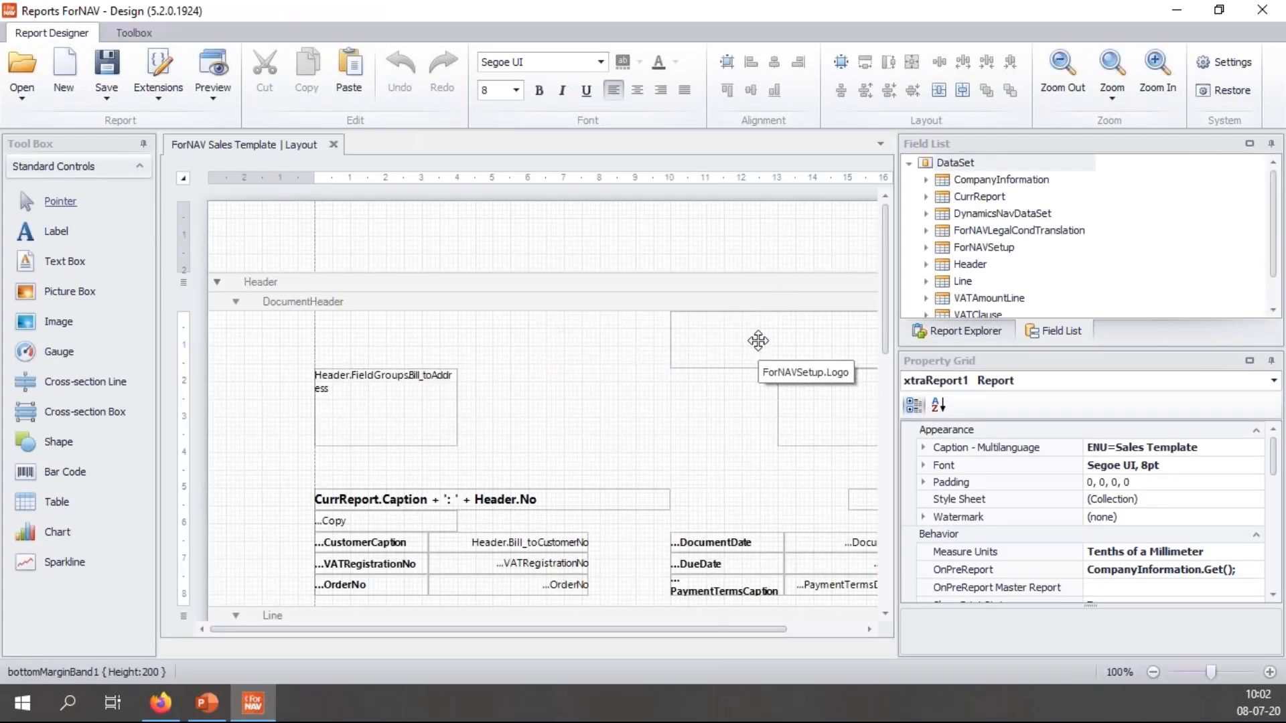
scroll(758, 341, "down", 3)
scroll(758, 341, "down", 10)
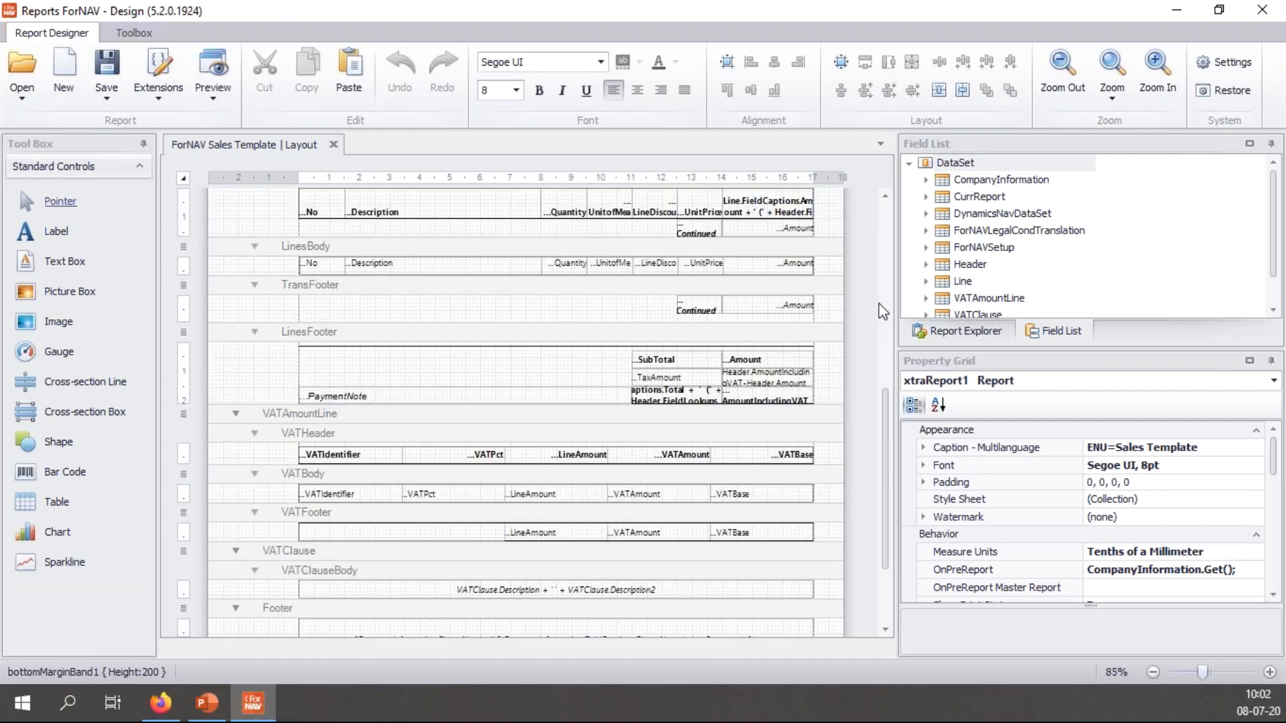
scroll(879, 304, "up", 3)
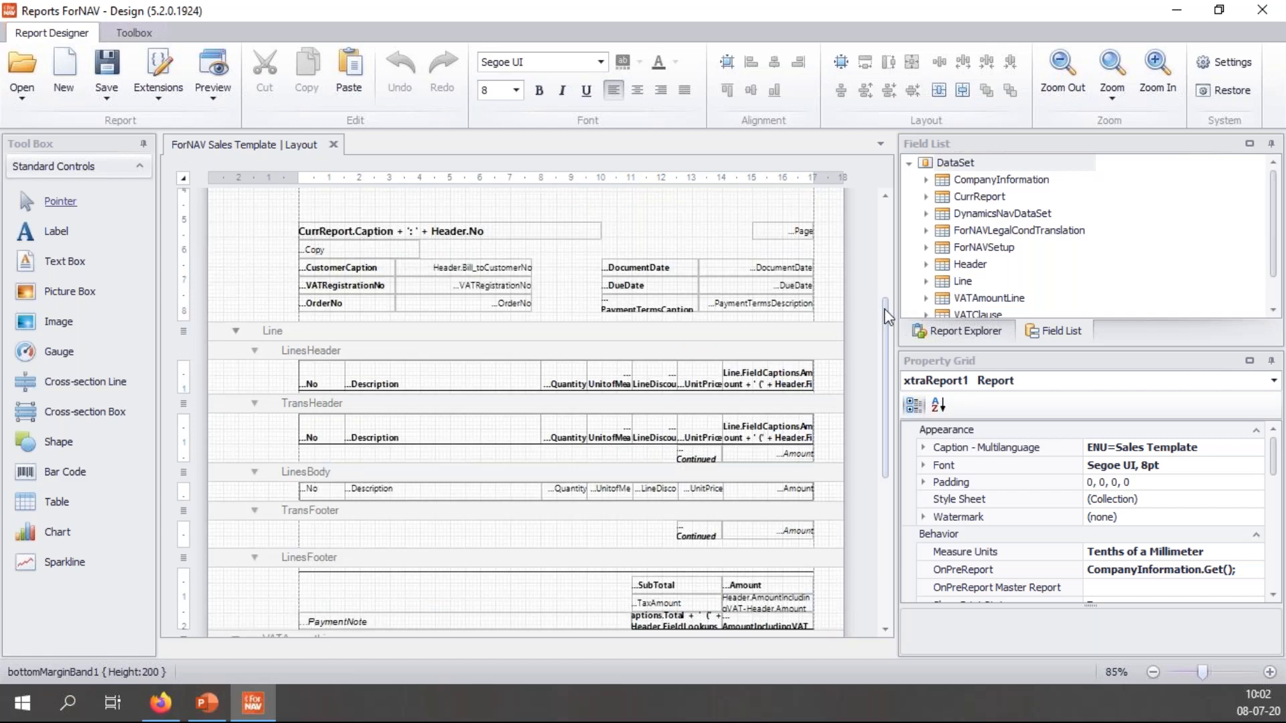
scroll(888, 314, "down", 3)
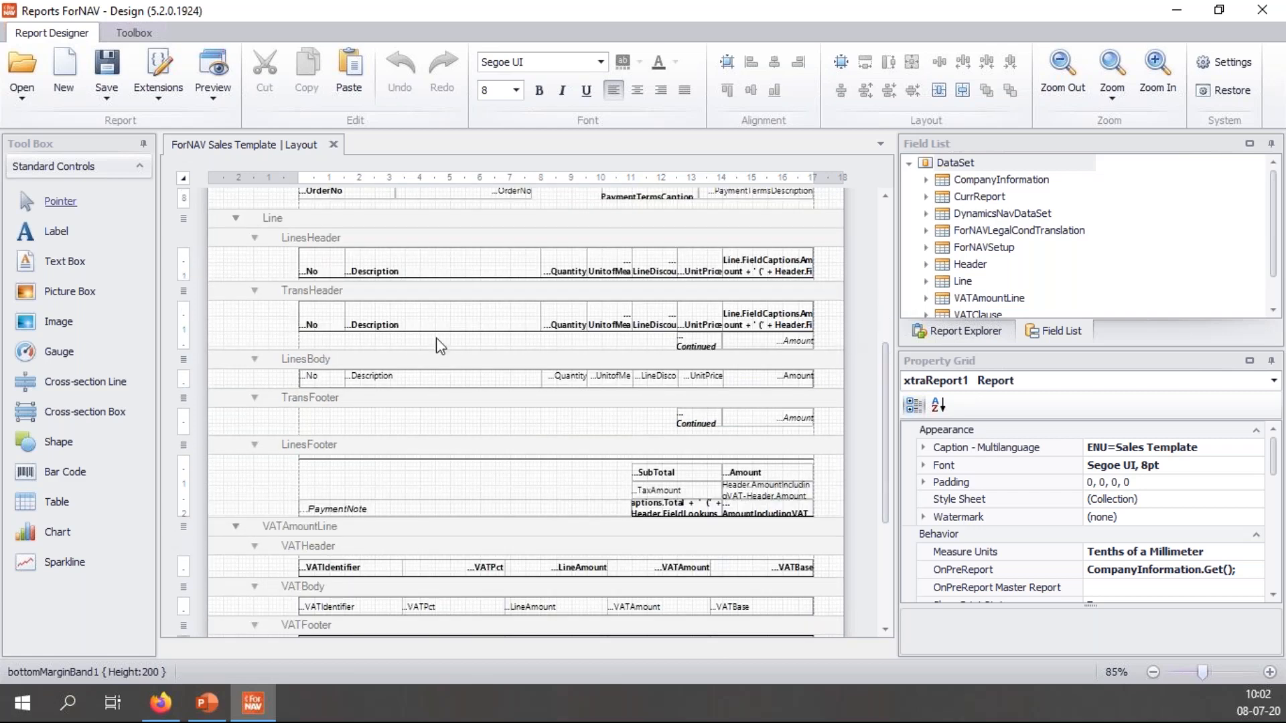
left_click(387, 325)
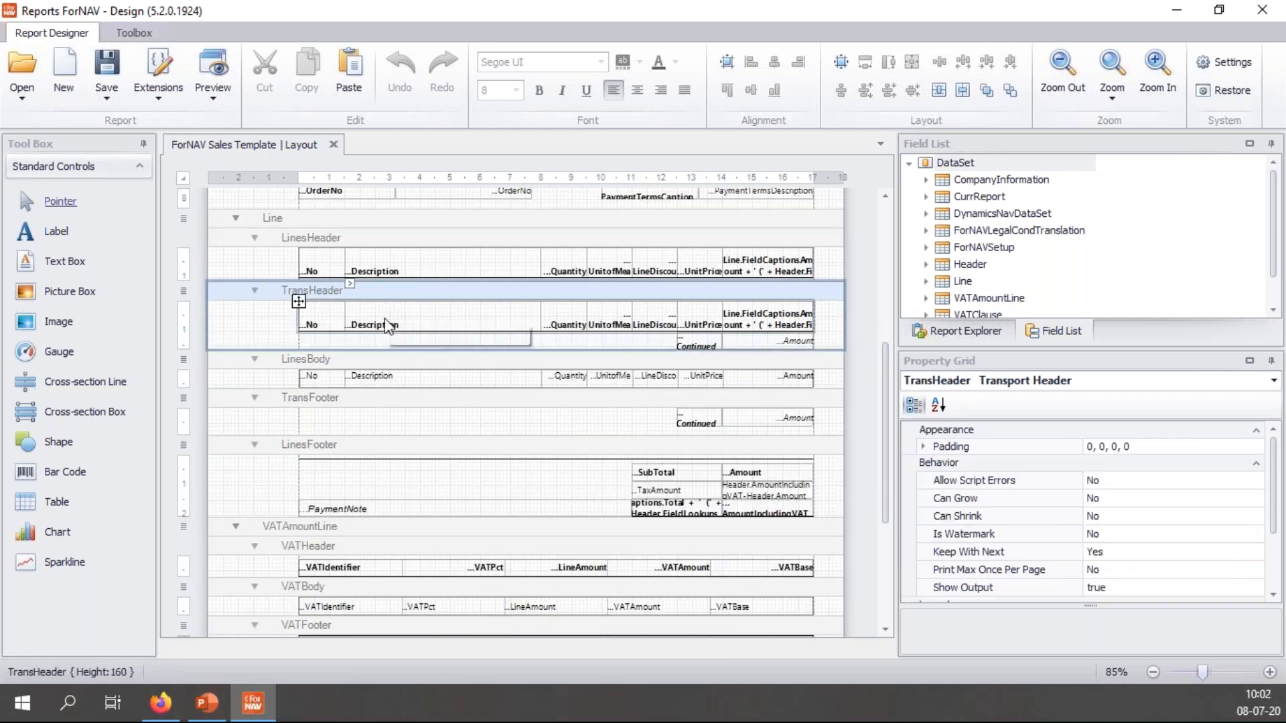
left_click(394, 405)
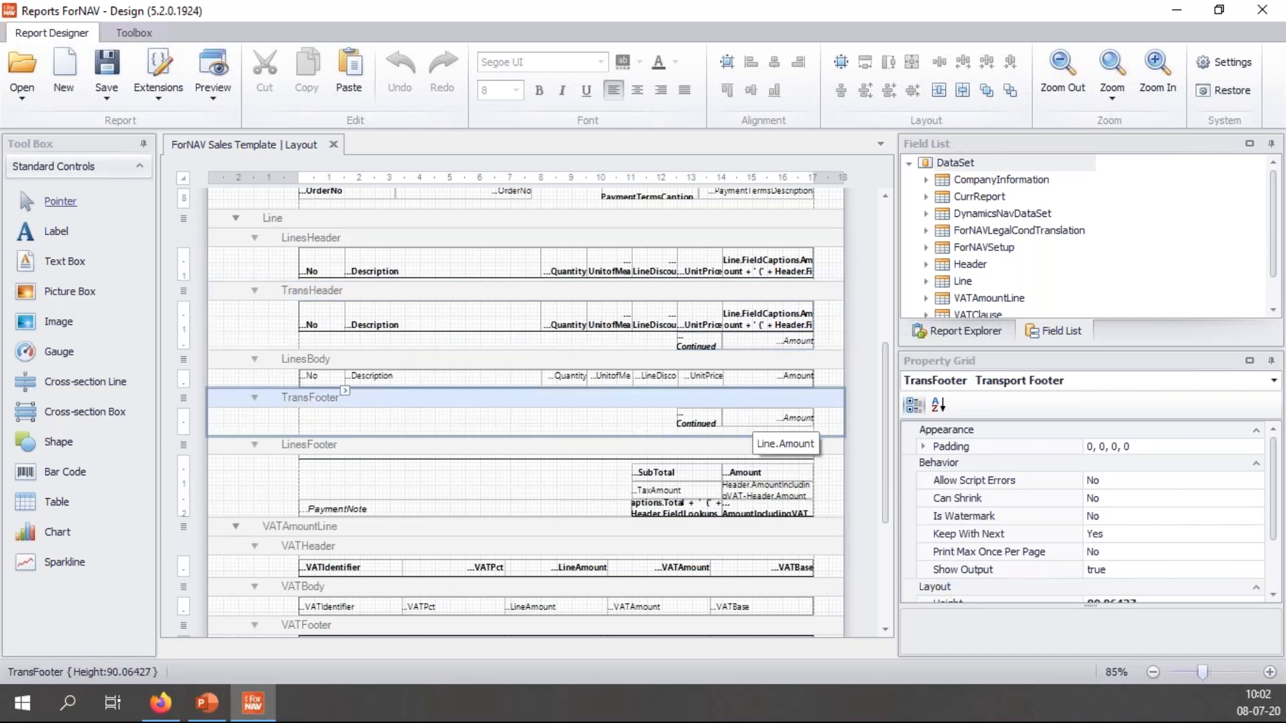
Step: Preview the Sales Template with its request page, filtered to the first listed posted sales invoice
left_click(205, 99)
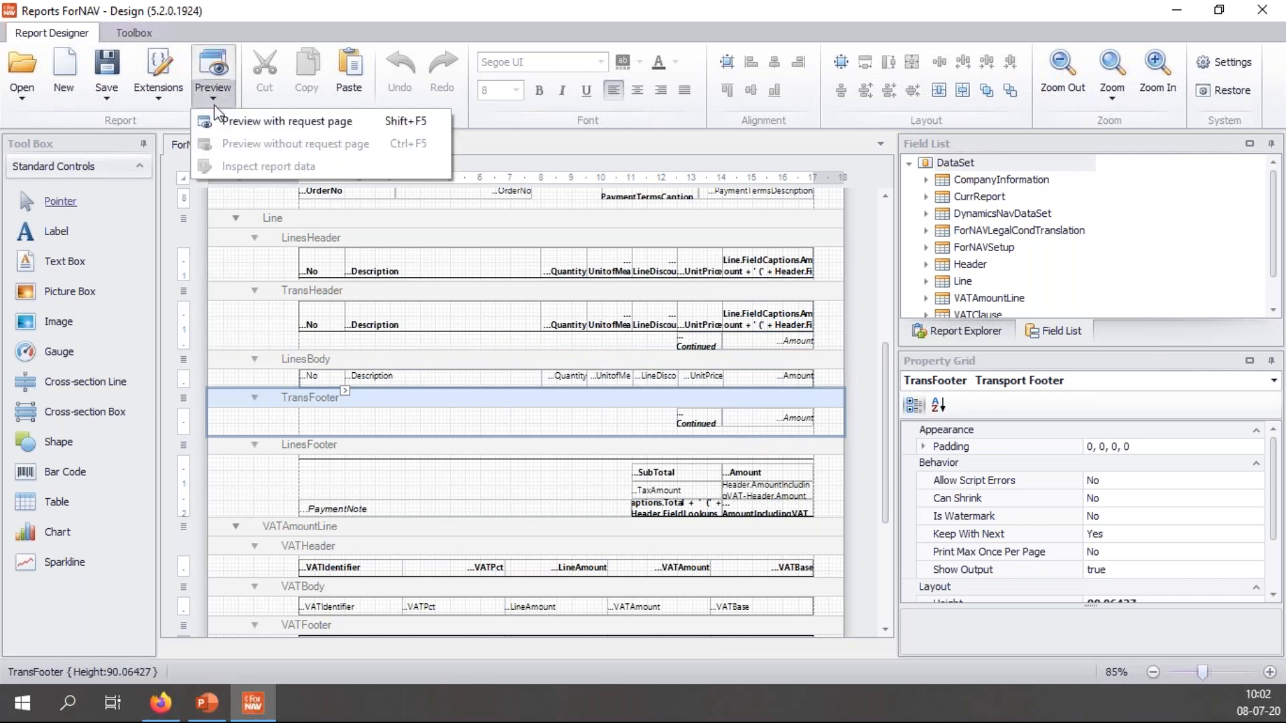
left_click(240, 122)
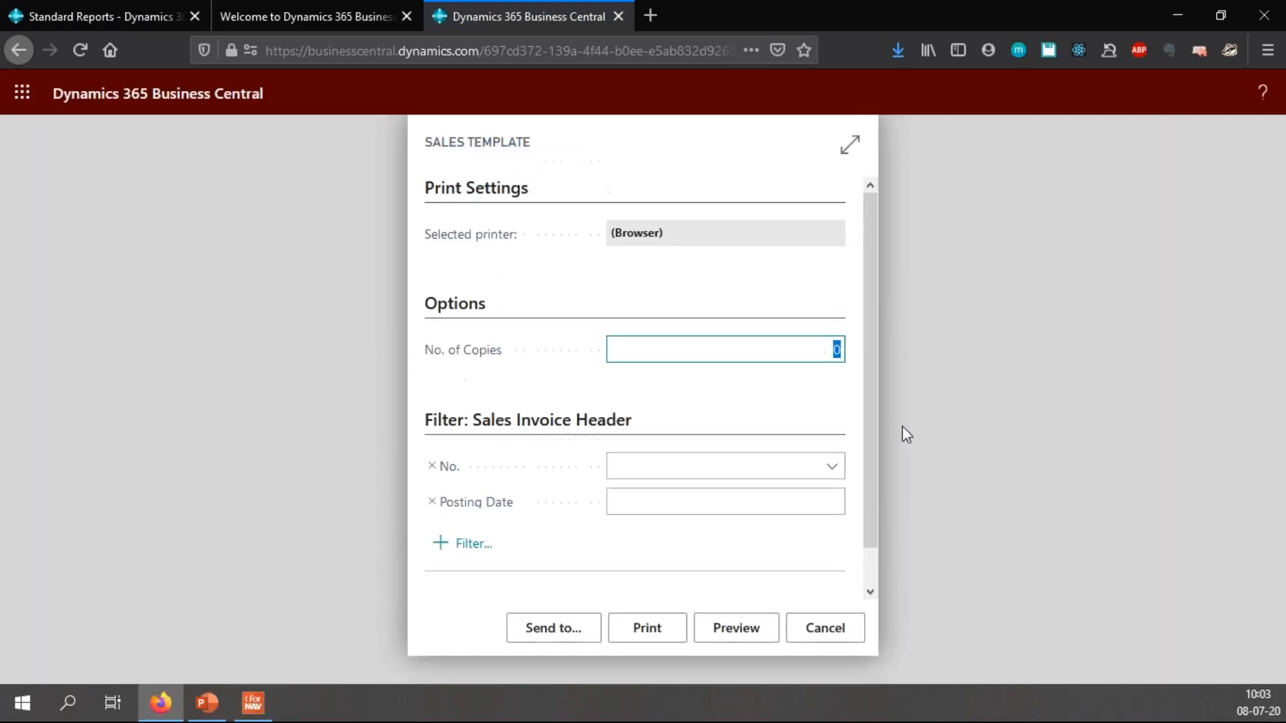
left_click(831, 465)
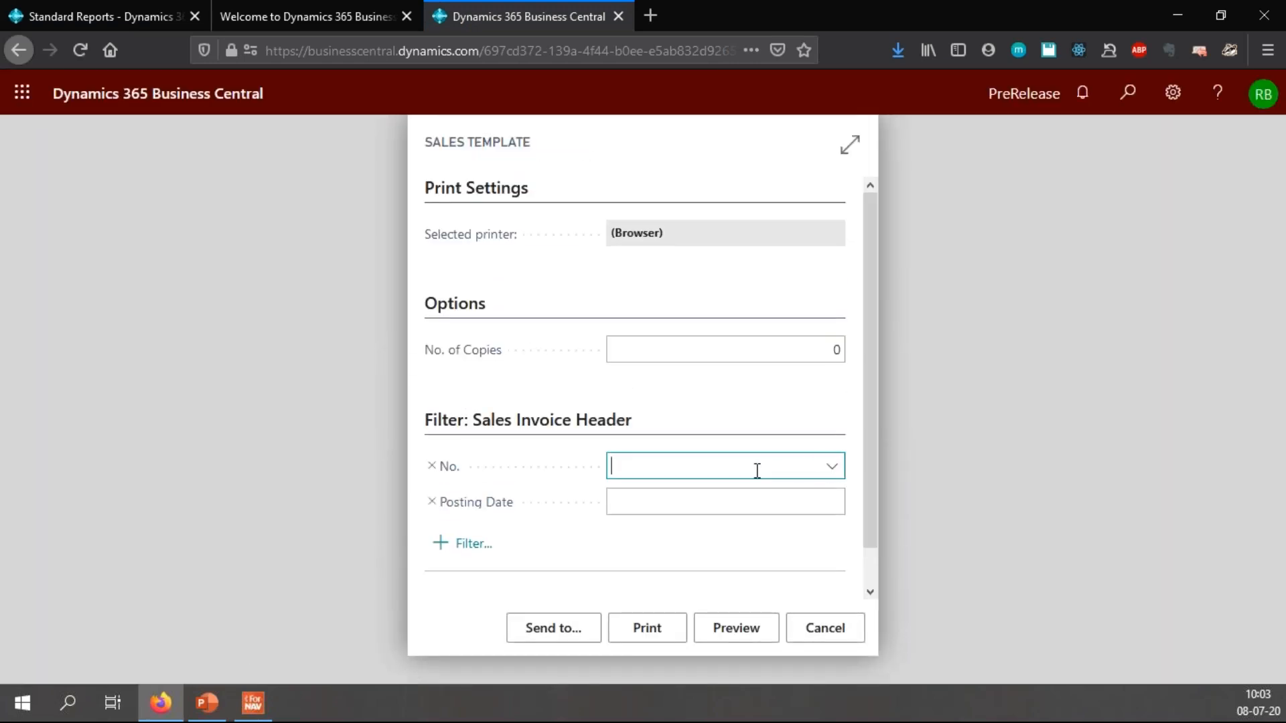
left_click(832, 469)
left_click(707, 299)
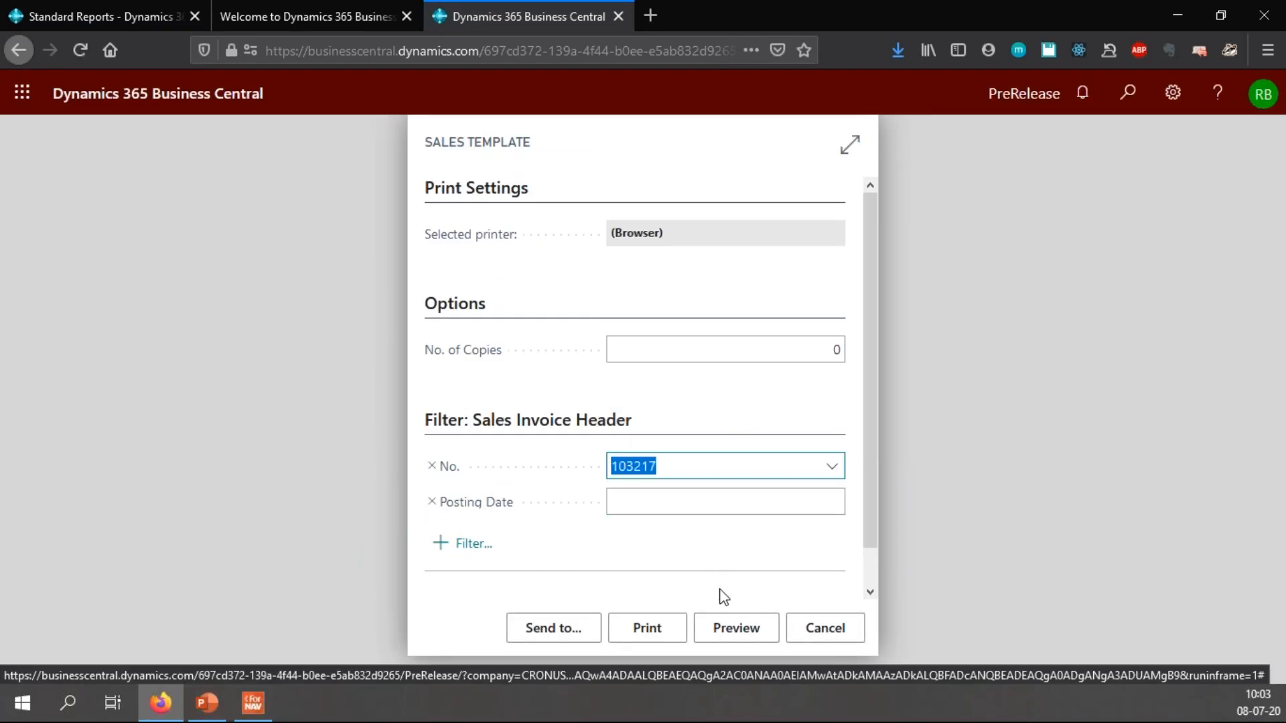
left_click(736, 629)
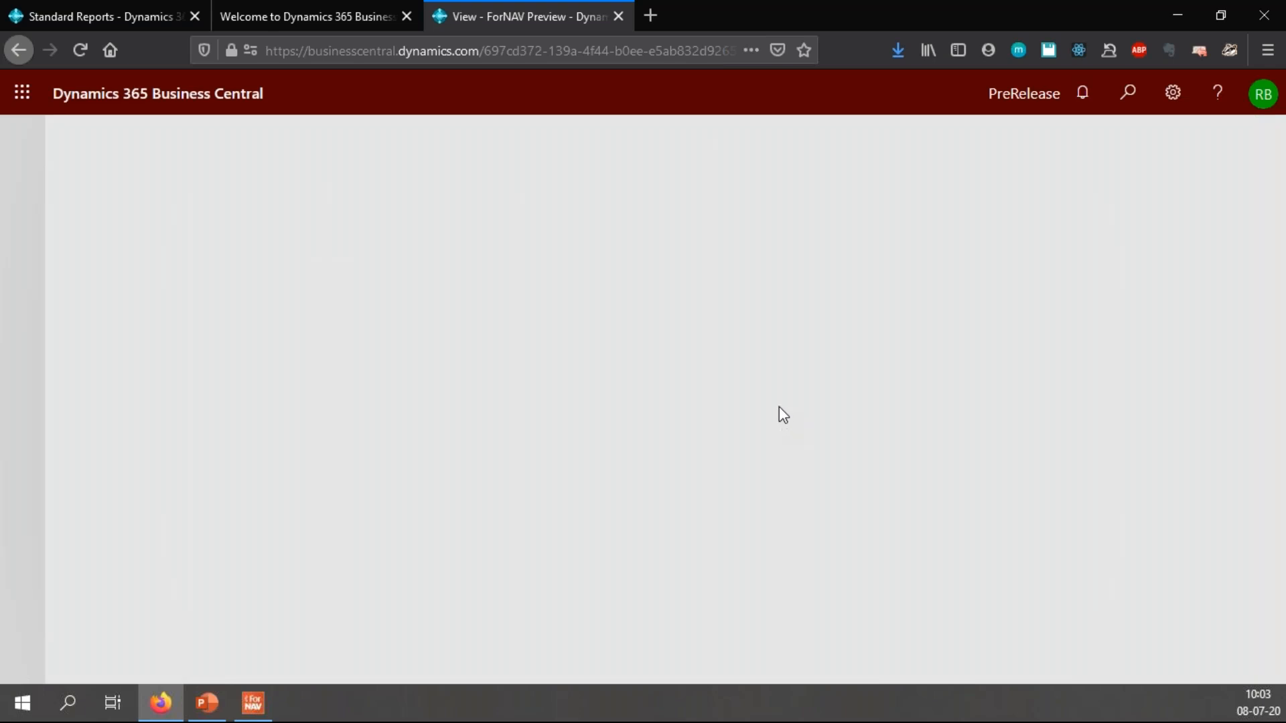
Step: Enlarge the preview, examine the Continued totals at the end of page 1 and start of page 2, and close it
left_click(614, 610)
left_click(613, 610)
scroll(918, 368, "down", 7)
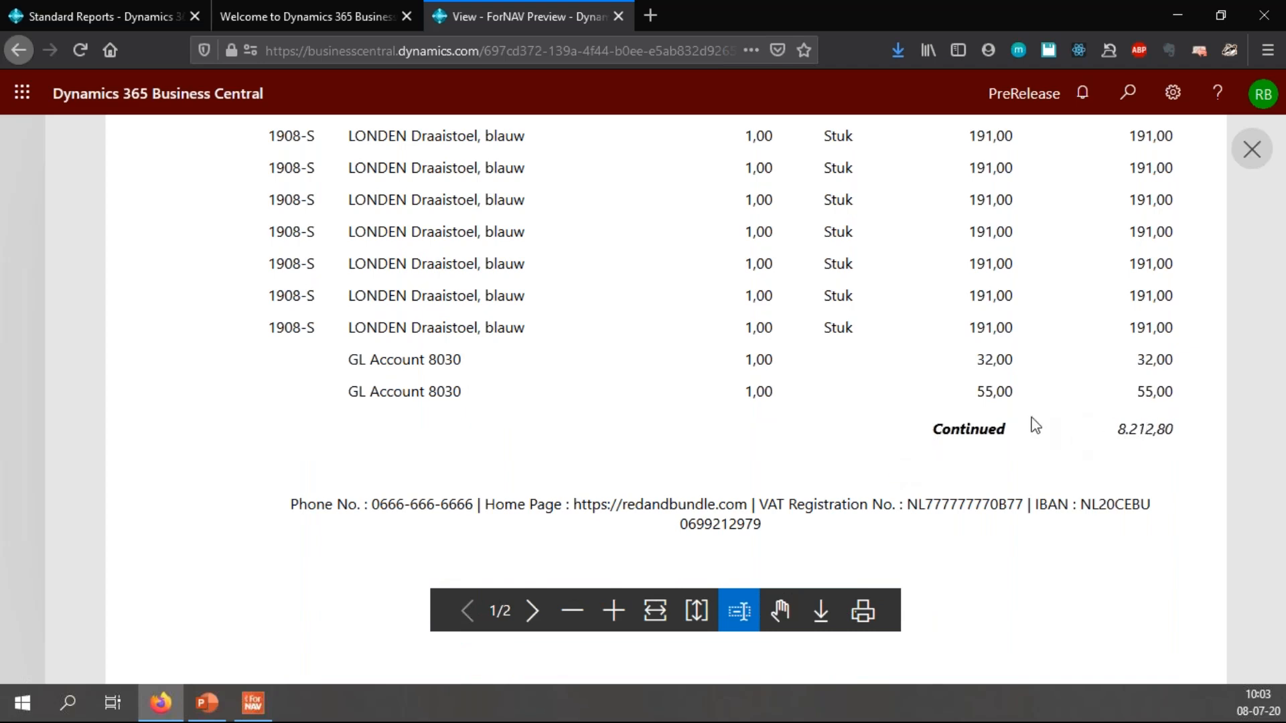
scroll(1035, 424, "down", 10)
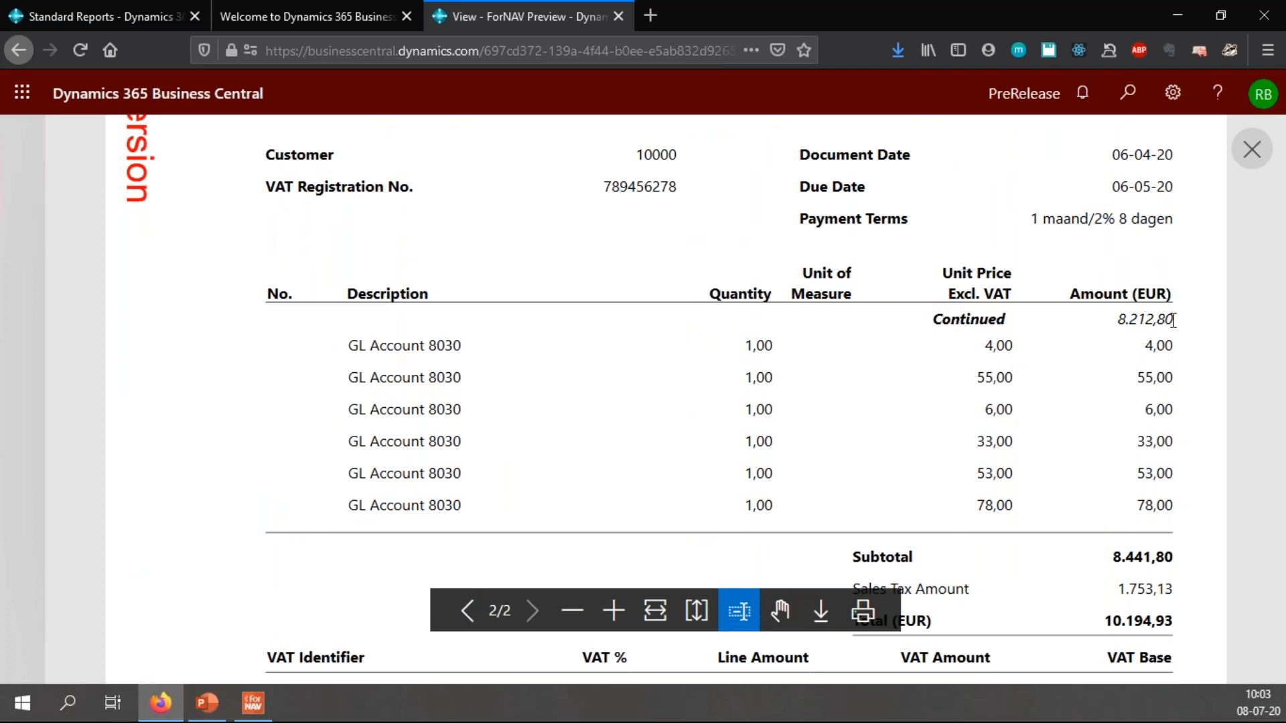
left_click(1251, 150)
key("ctrl+w")
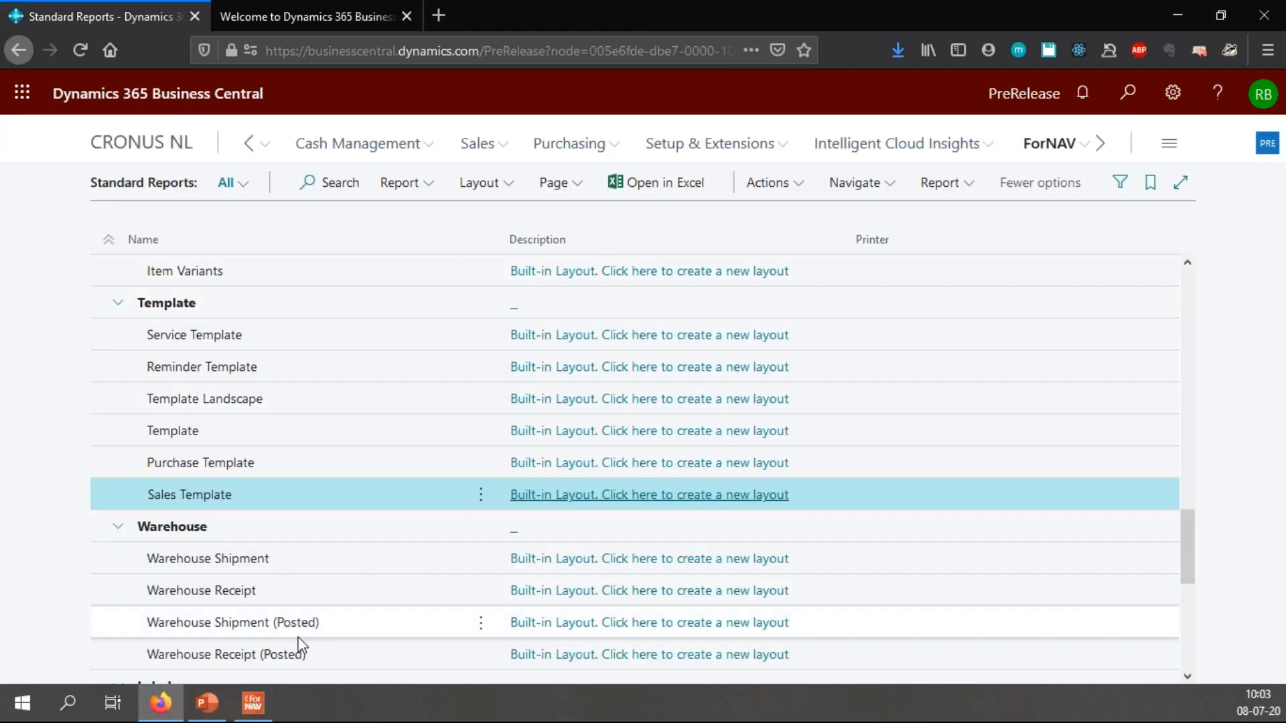
Step: Return to the ForNAV designer and inspect the Total Fields property of the Line data item
left_click(254, 705)
left_click(858, 368)
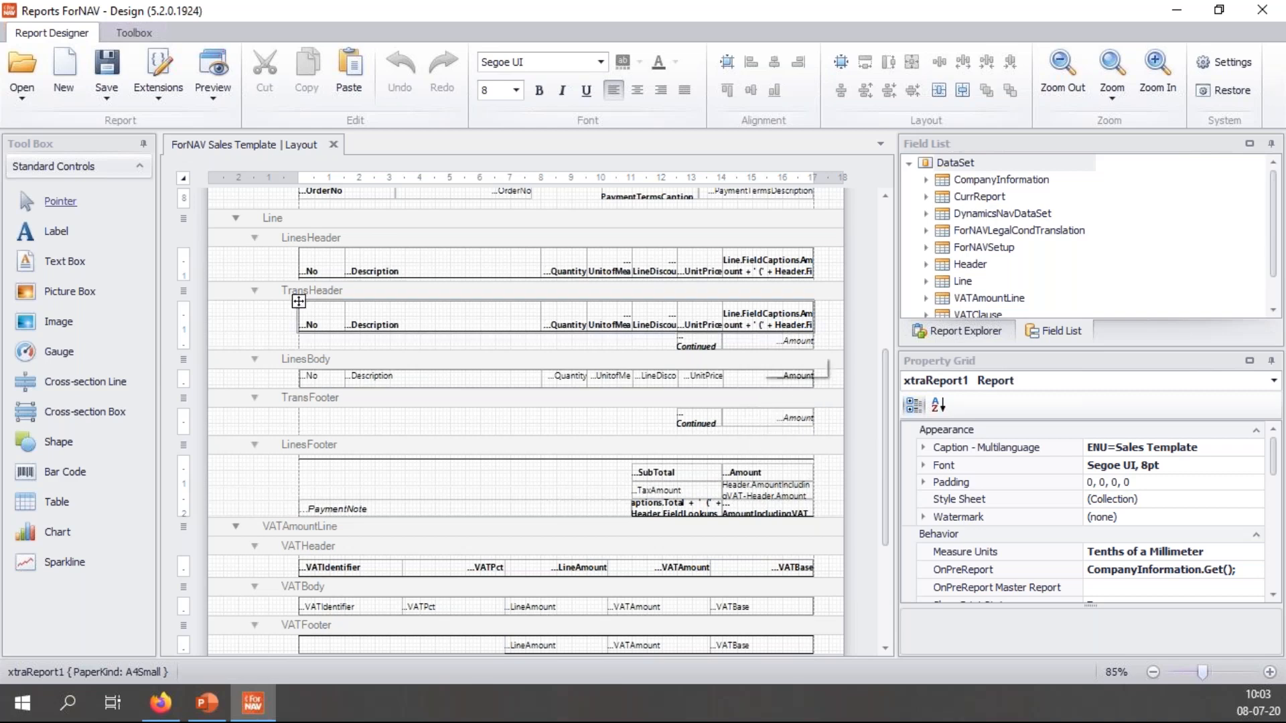
left_click(764, 227)
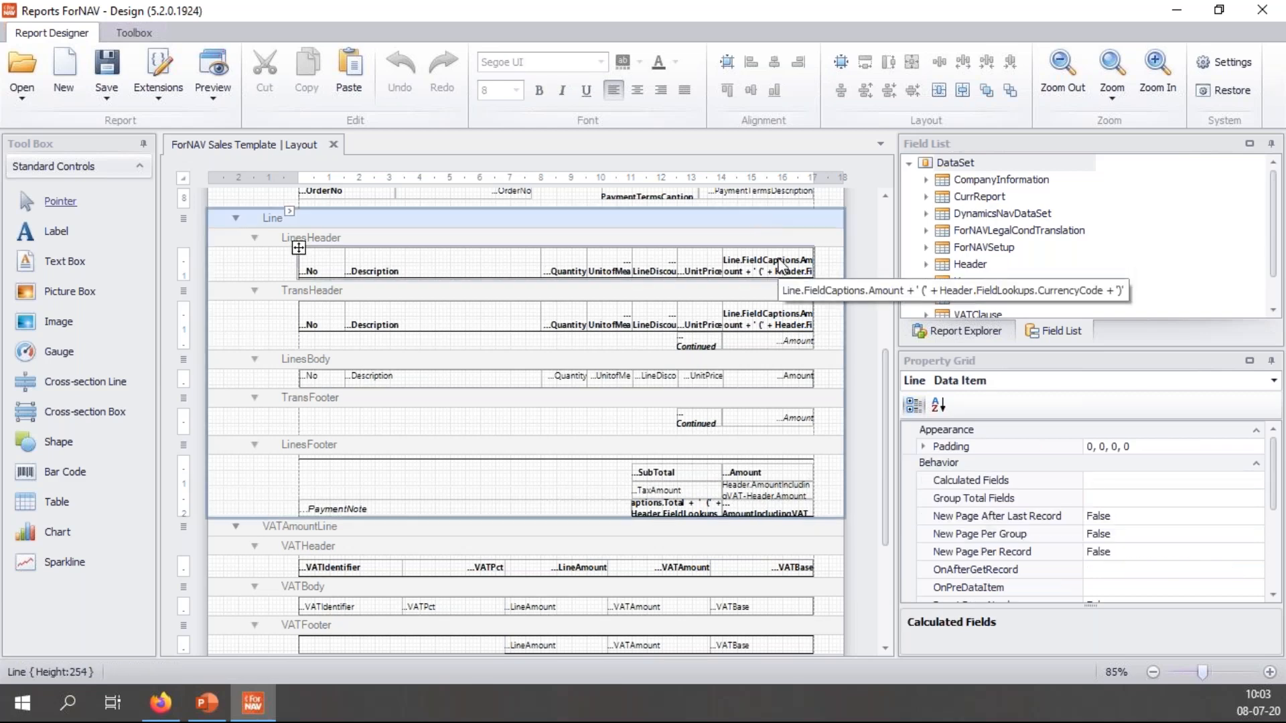
left_click_drag(1273, 459, 1281, 501)
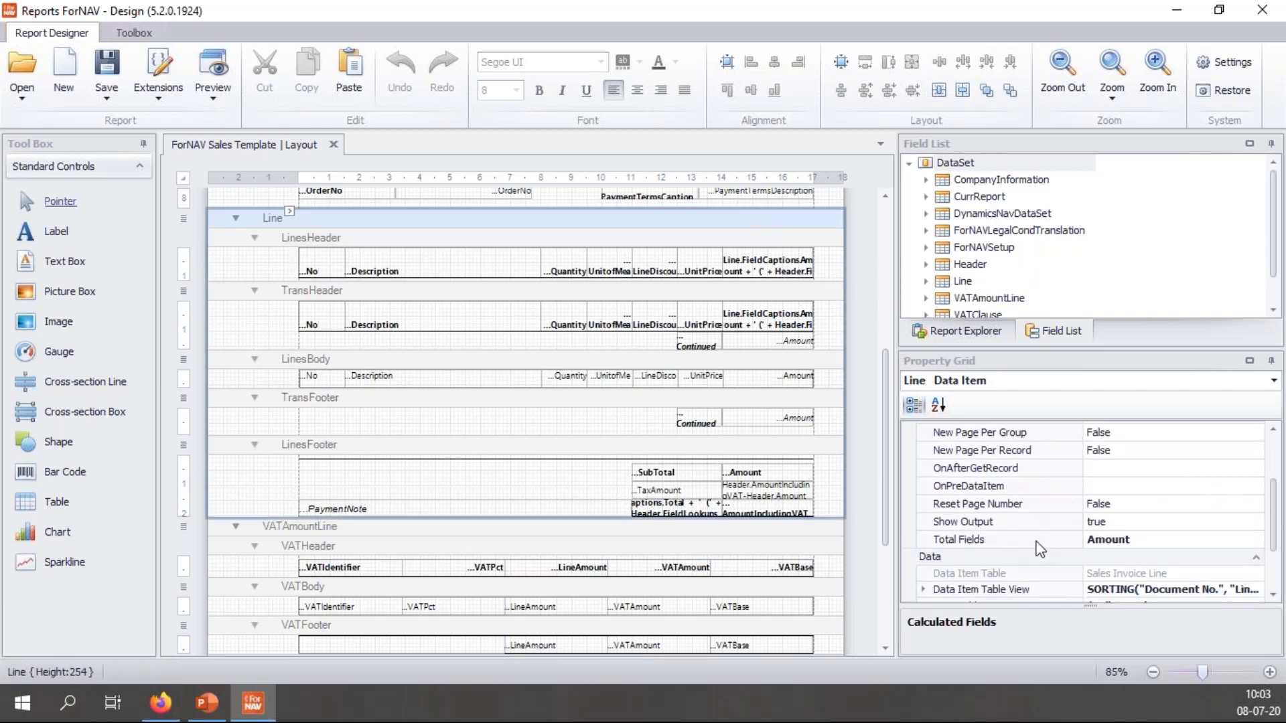
left_click(1174, 539)
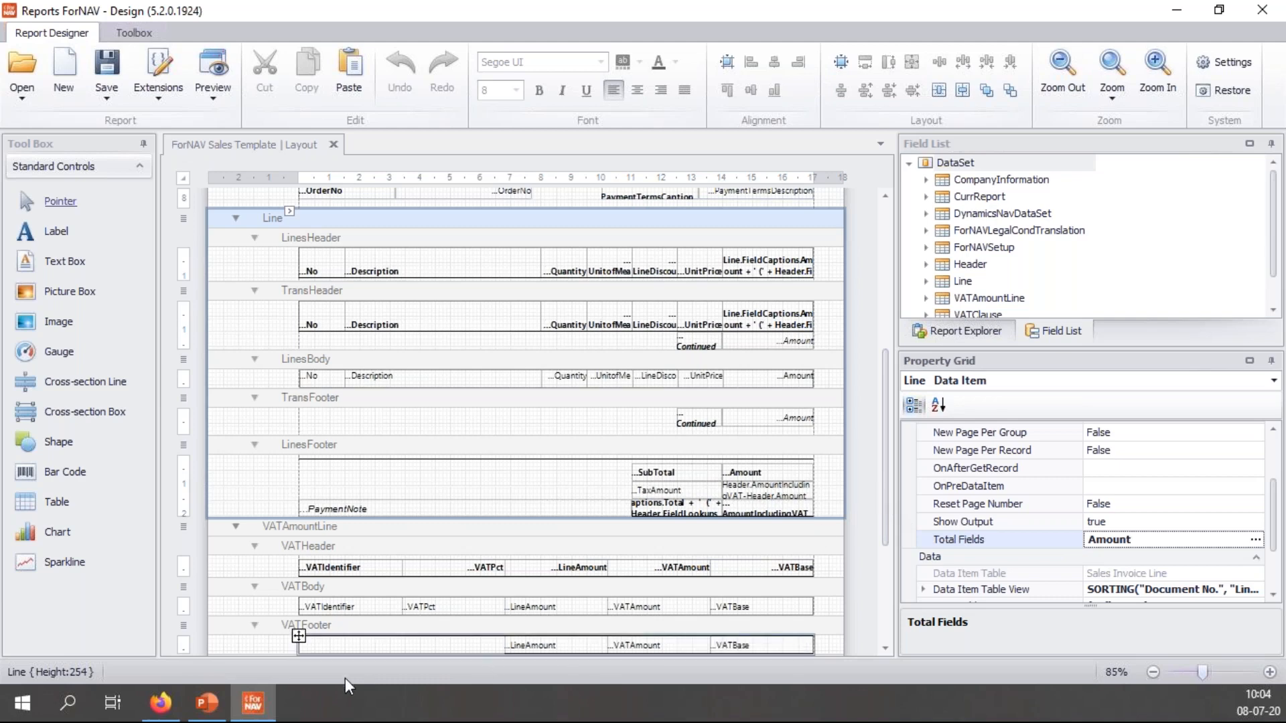
Step: Switch to the PowerPoint slide show and view the slide on how totals are calculated
mouse_move(207, 709)
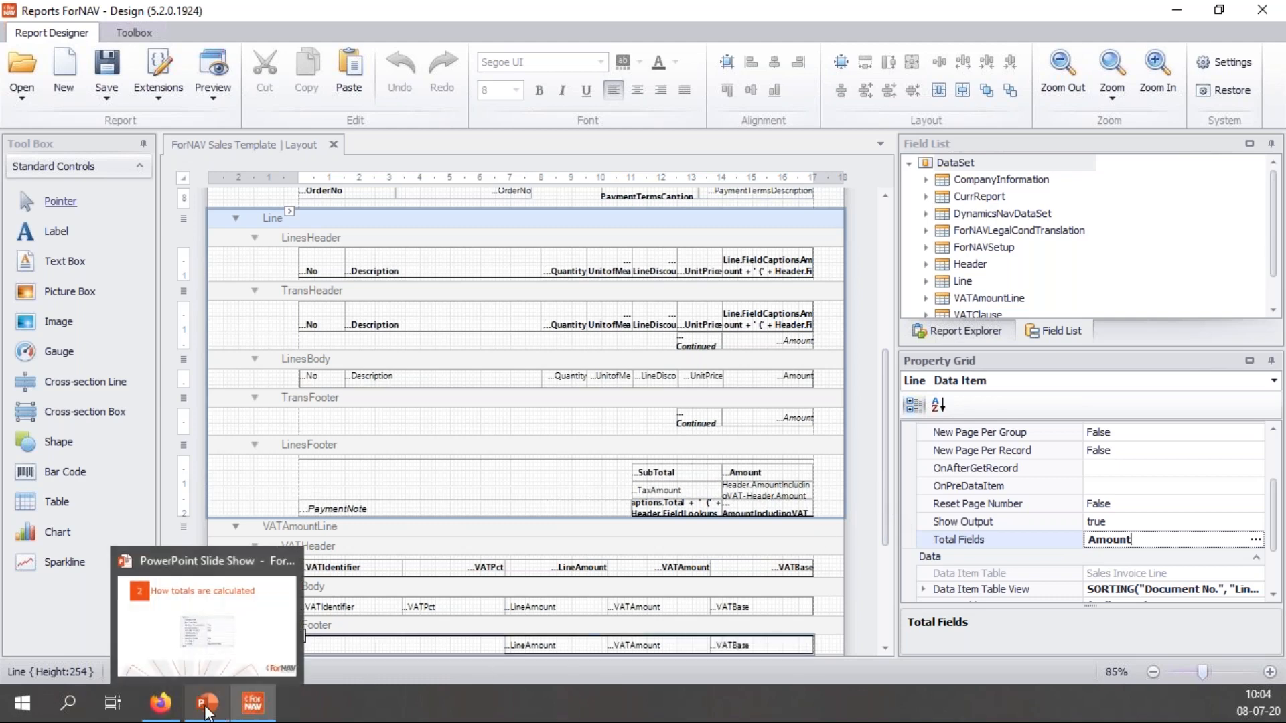
left_click(207, 709)
left_click(1103, 437)
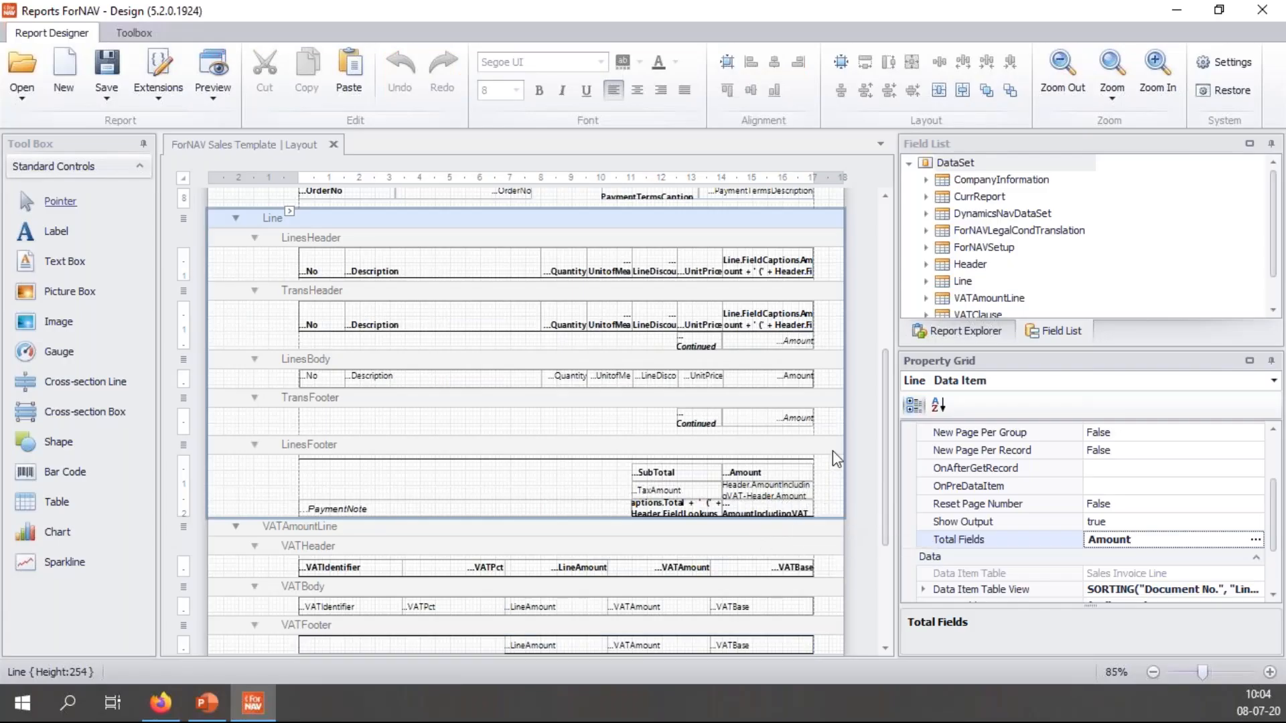
Step: Add the Line table's Quantity field to the TransFooter section before the Continued label and give it a pink background
left_click(492, 288)
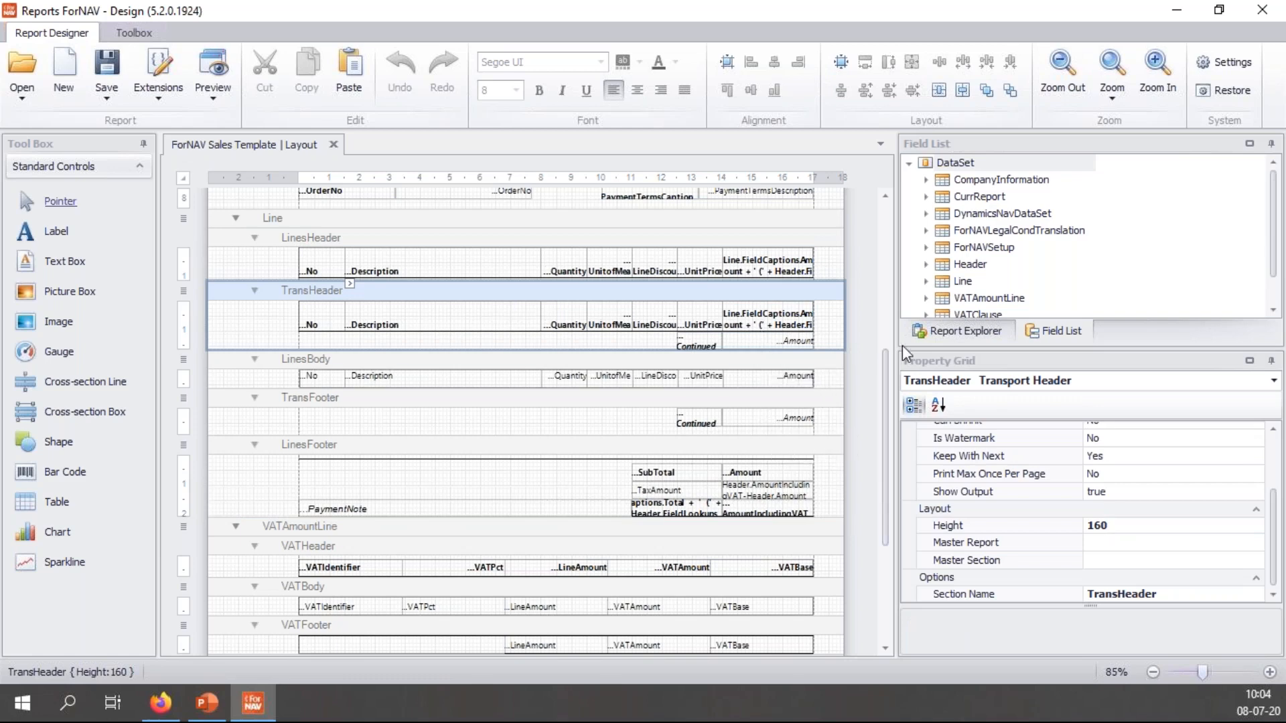
left_click(926, 282)
left_click(1032, 302)
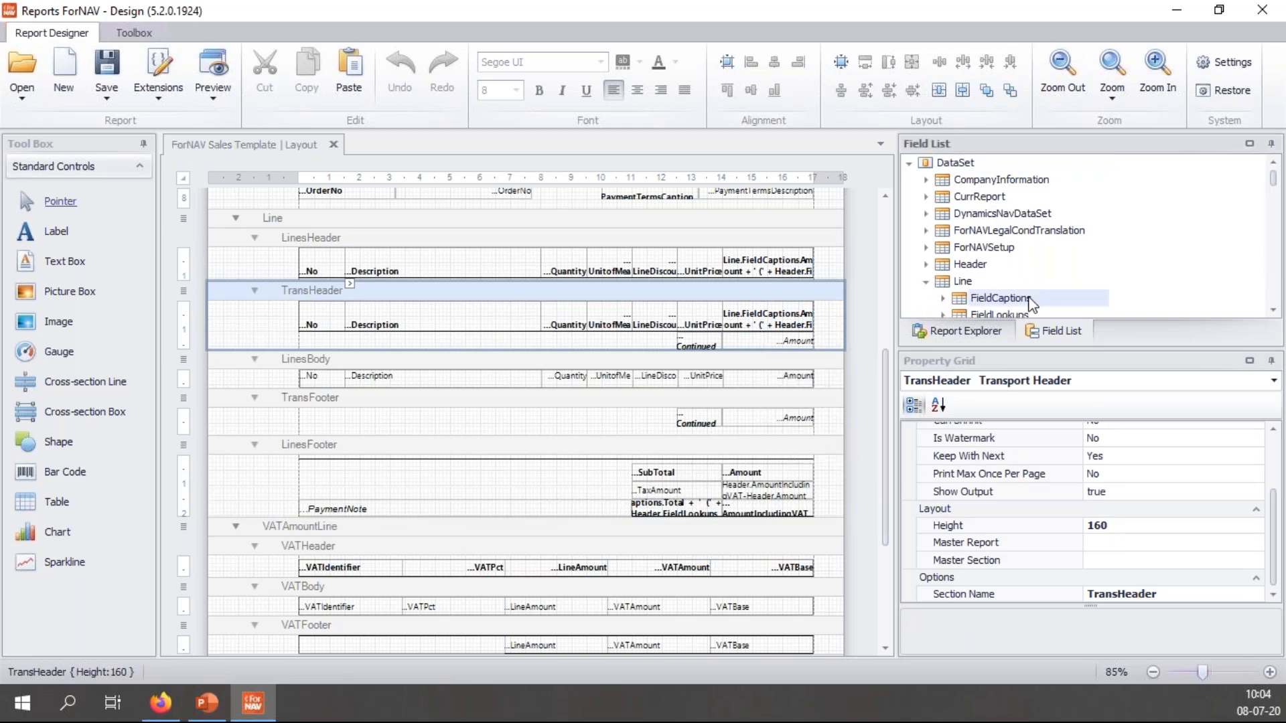
scroll(1028, 298, "down", 10)
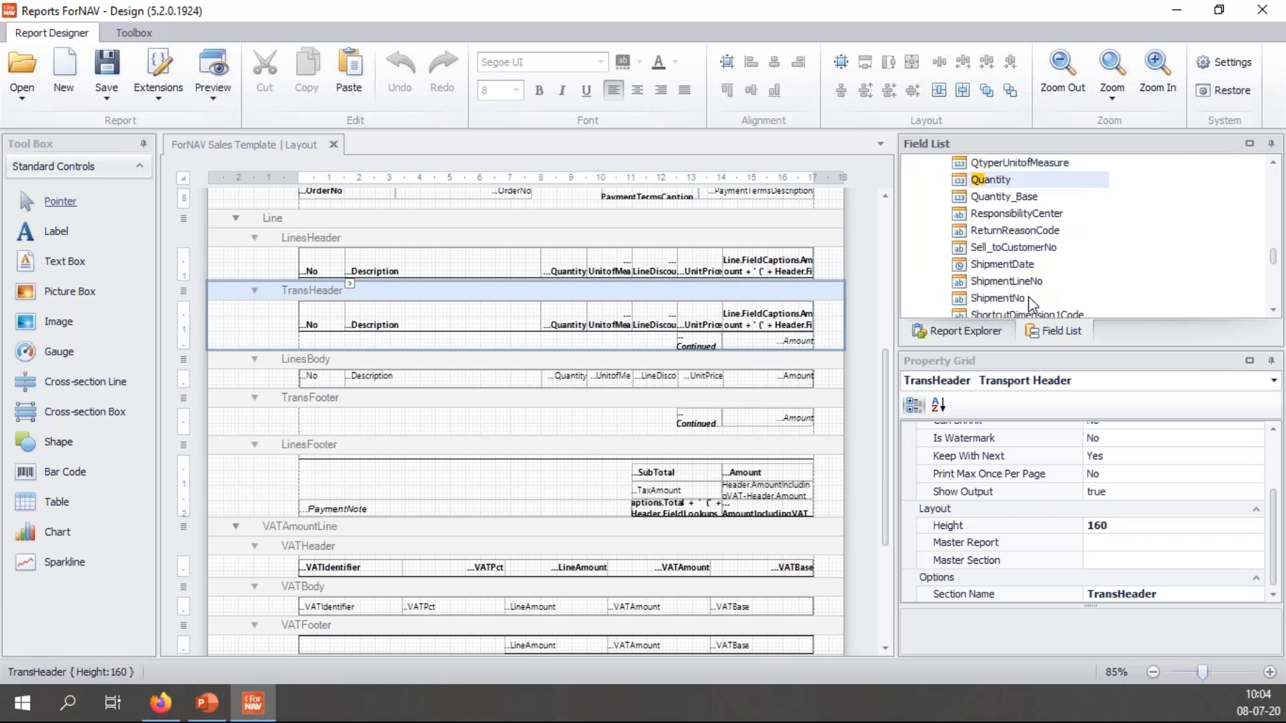
left_click_drag(1003, 184, 551, 424)
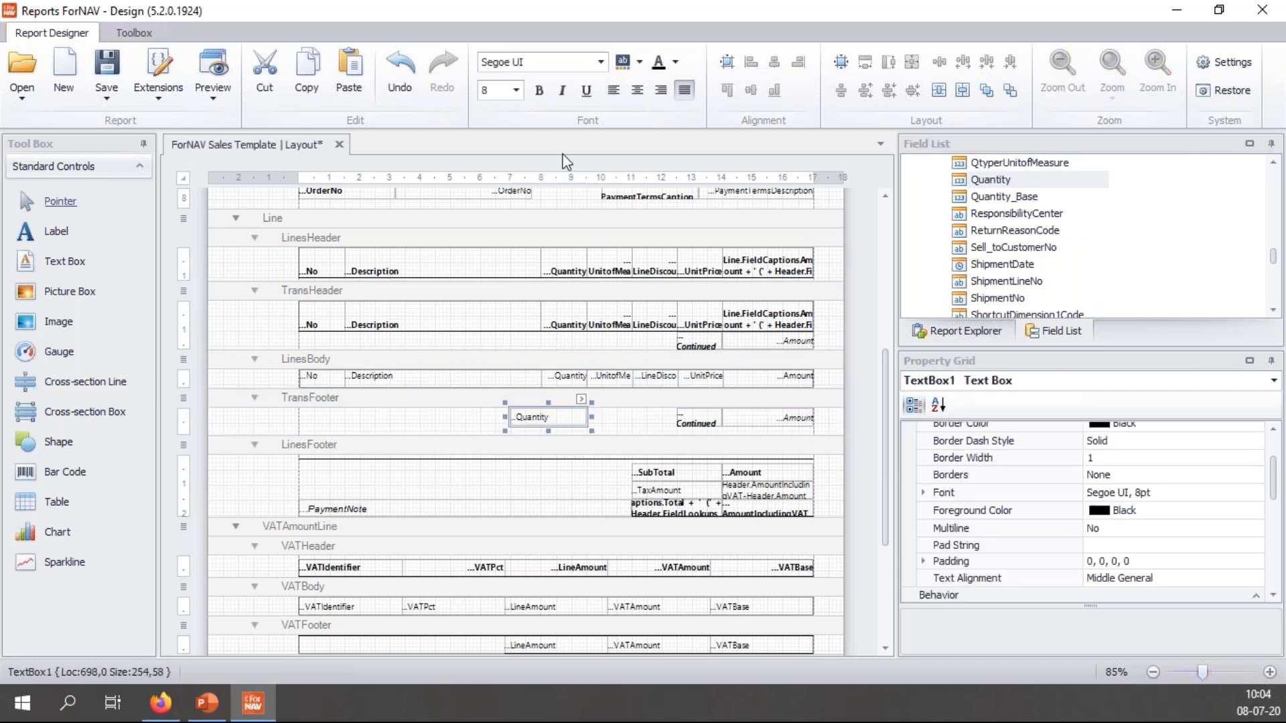
left_click(640, 61)
left_click(774, 149)
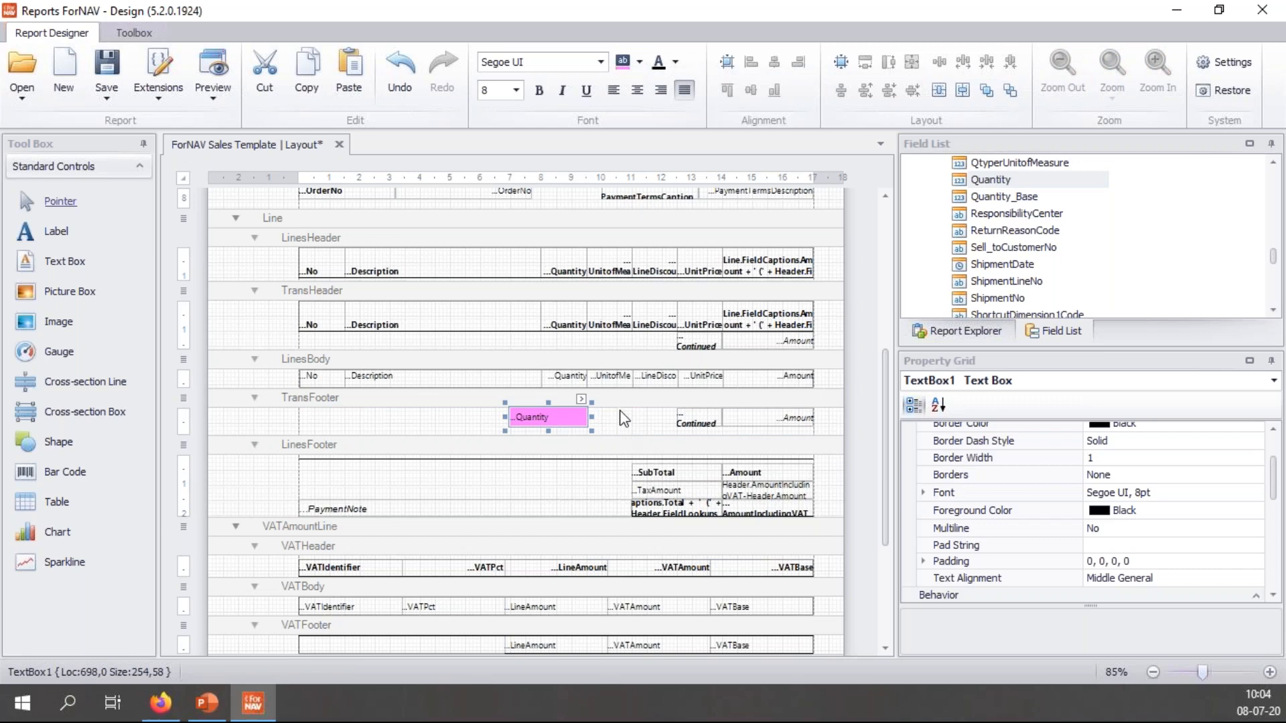
Step: Paste a copy of the pink Quantity text box into the TransHeader section, just below the column captions
left_click(588, 349)
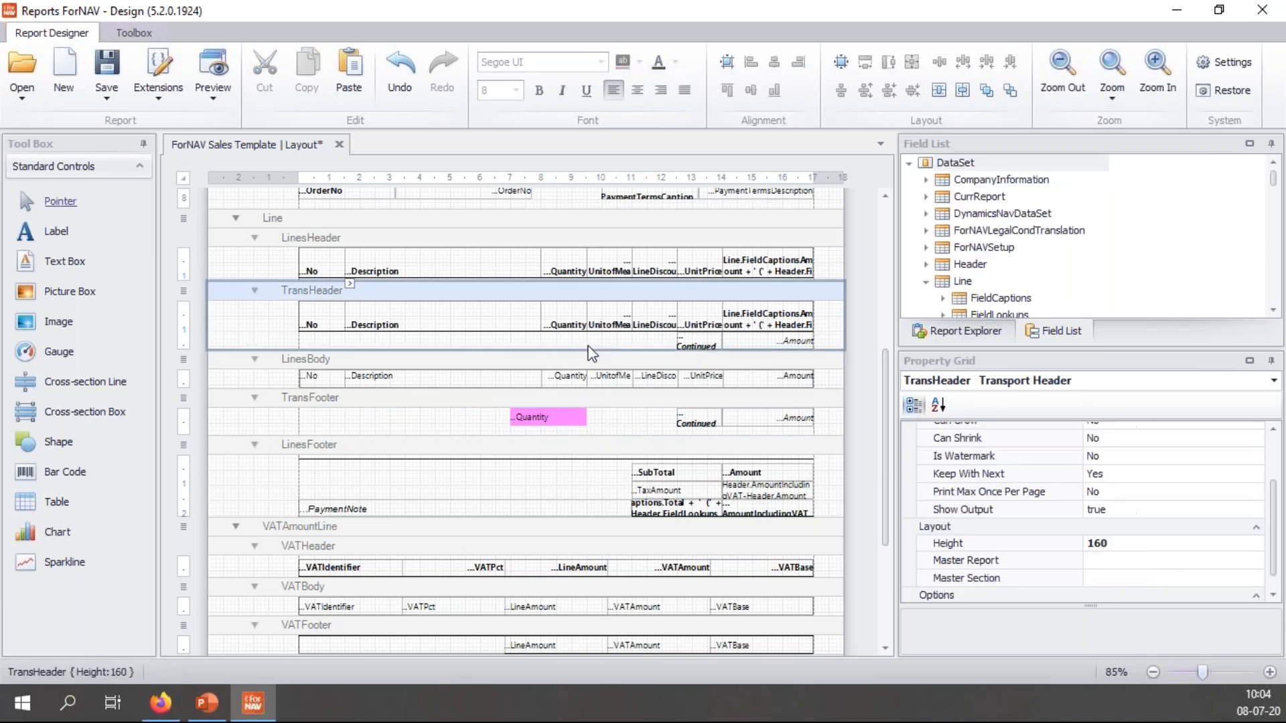
key("ctrl+v")
left_click_drag(561, 308, 563, 339)
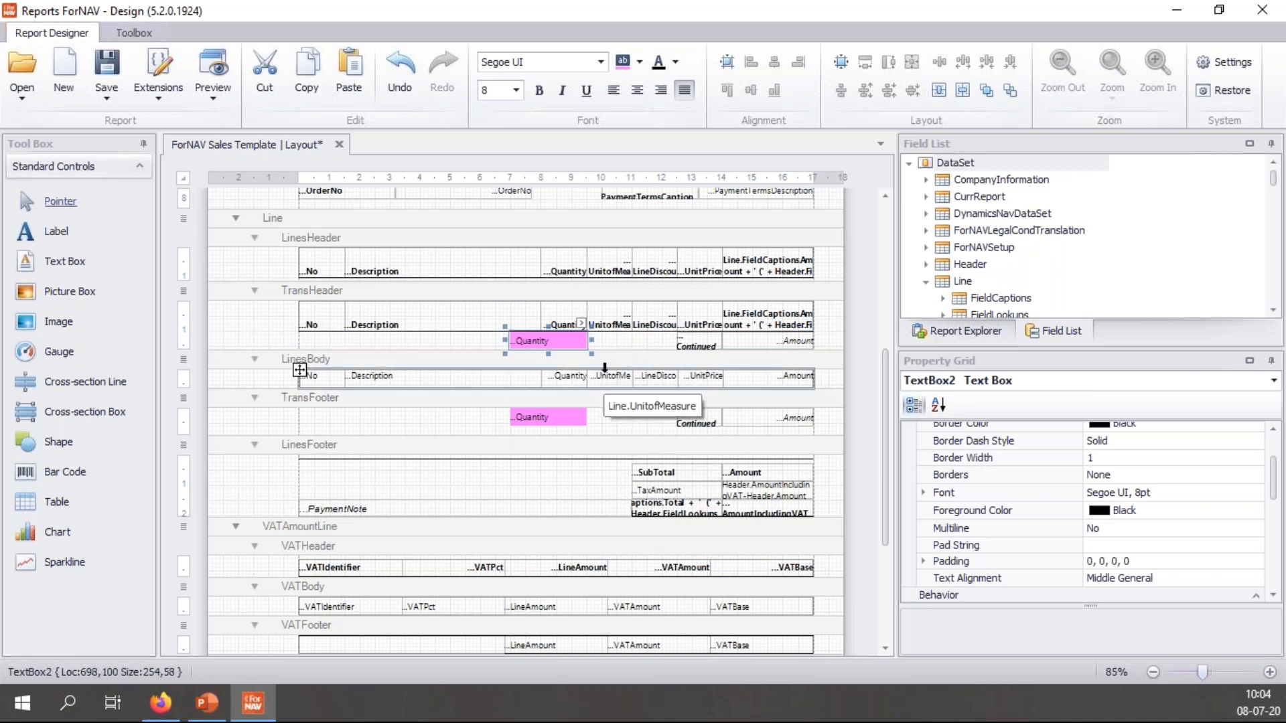
Step: Set the Line data item's Total Fields to Amount,Quantity
left_click(613, 368)
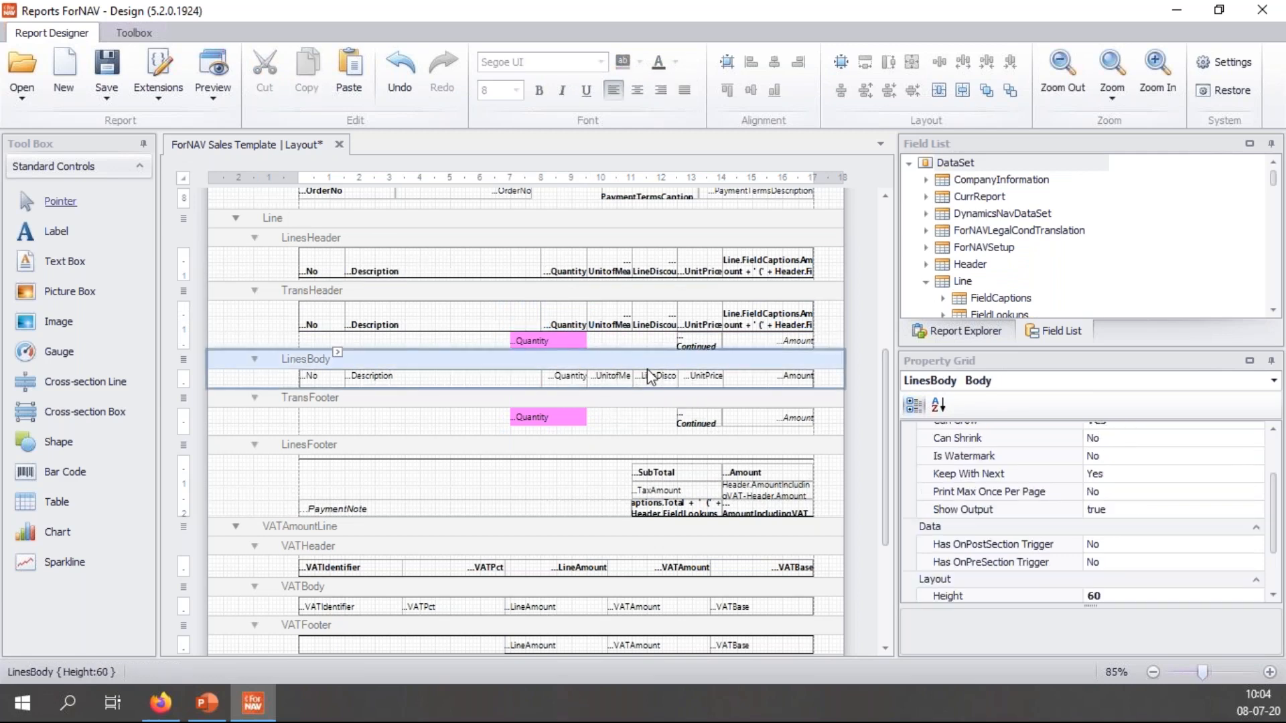
left_click(779, 220)
left_click(1137, 566)
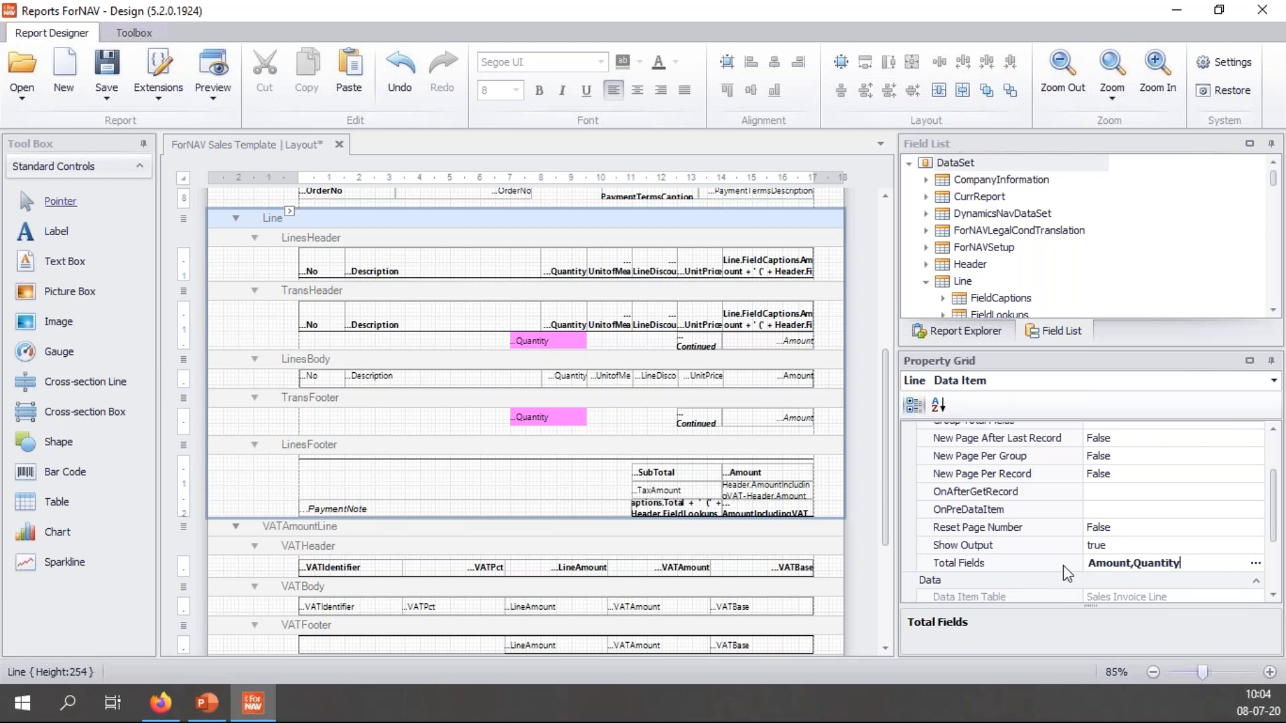
Step: Examine the available and selected total fields in the Line data item's field selection dialog, leaving the selection as it is
left_click(1255, 565)
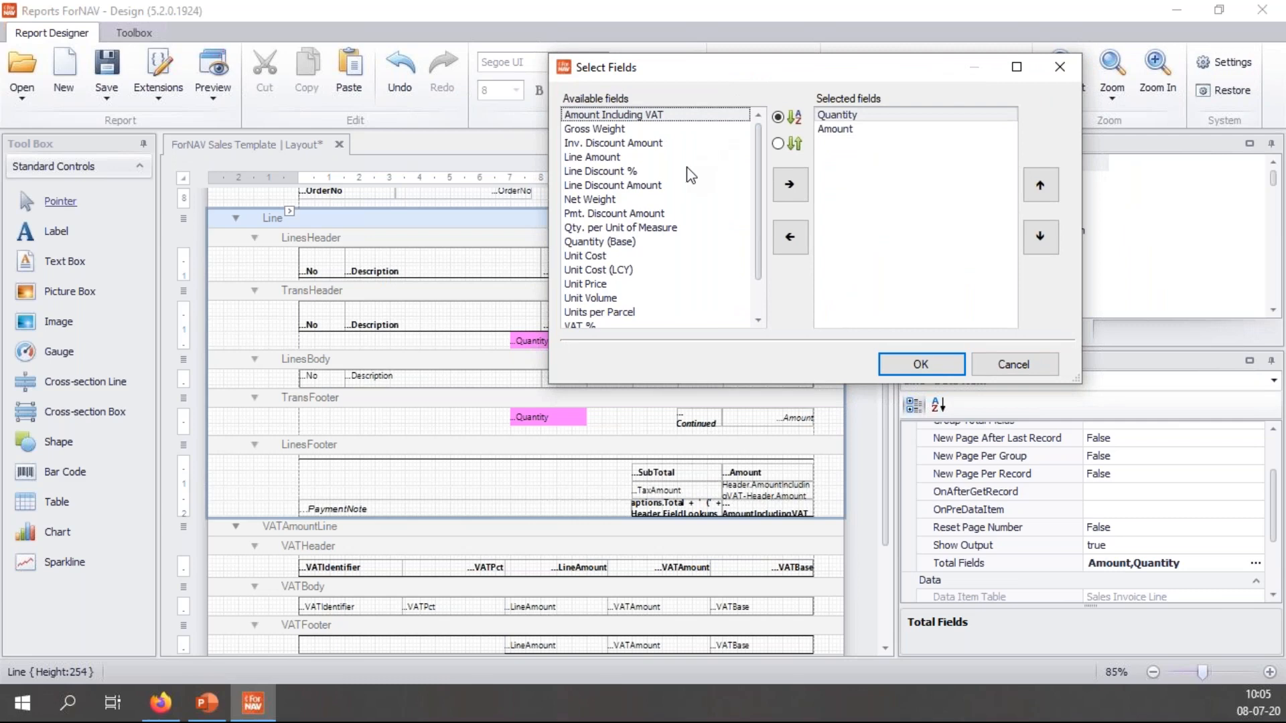
scroll(687, 167, "down", 1)
scroll(691, 176, "up", 1)
left_click(1026, 373)
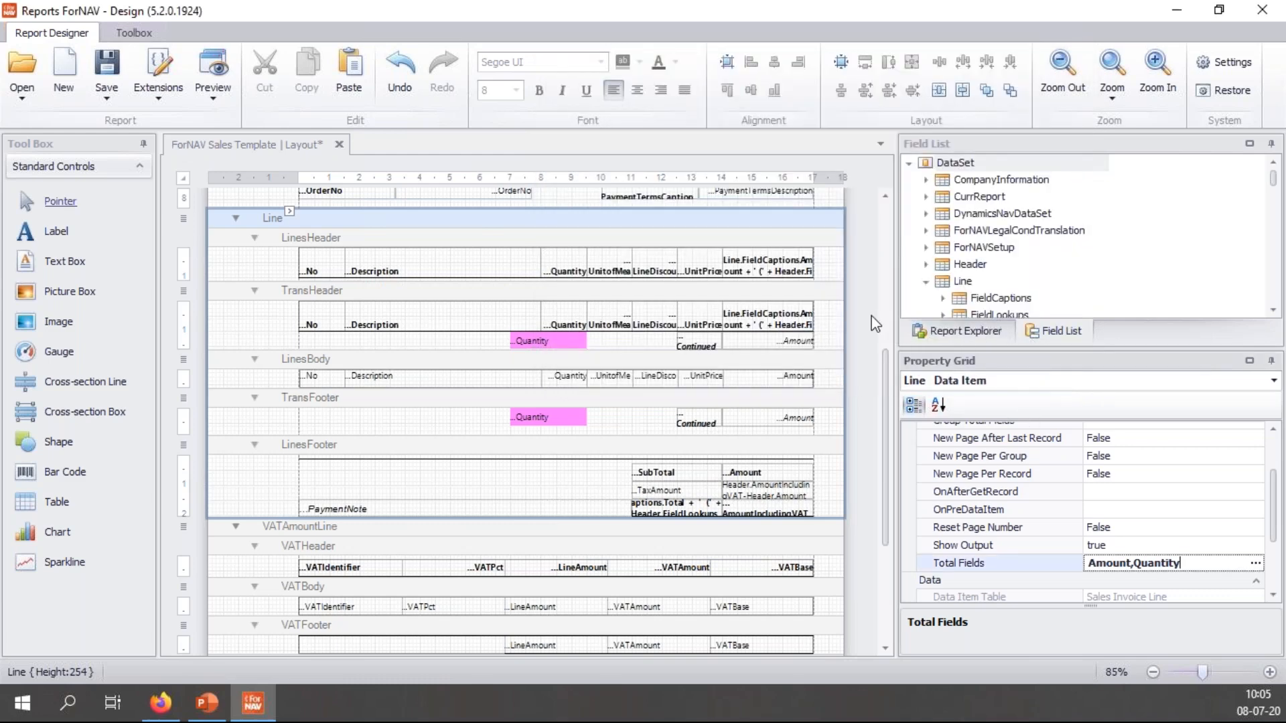
left_click(871, 314)
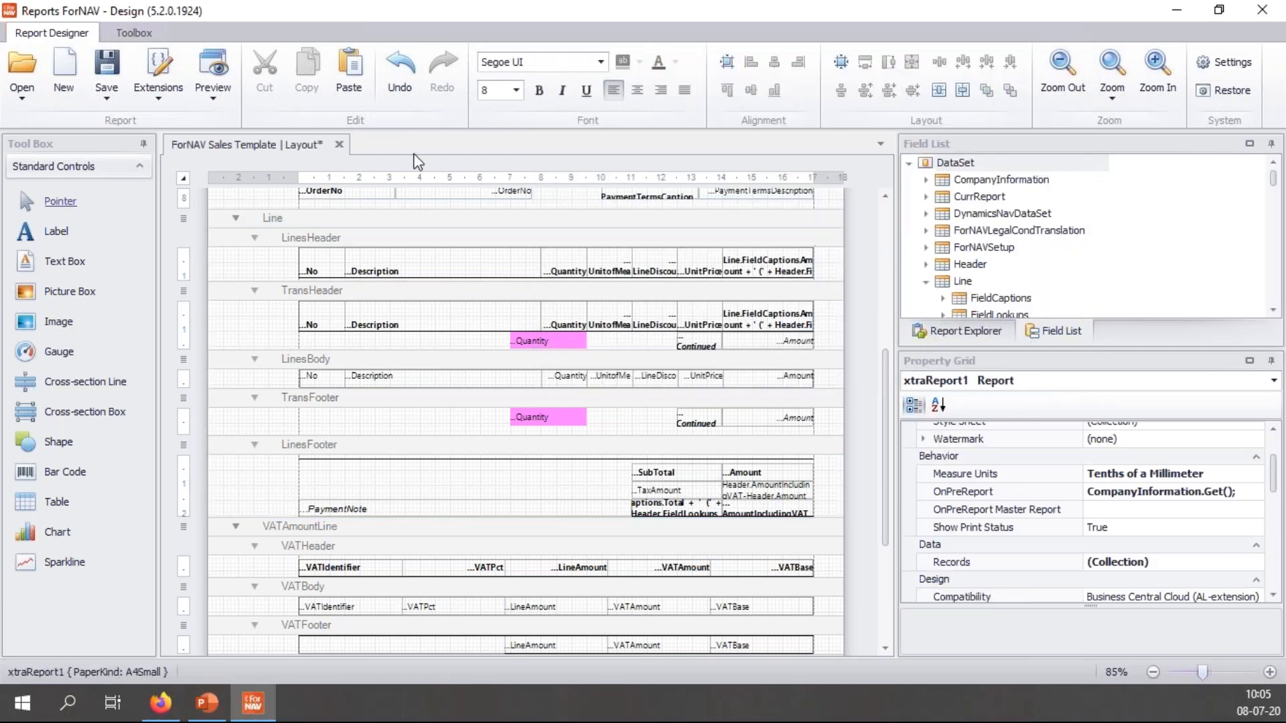
Step: Preview the Sales Template in Business Central, filtering the Sales Invoice Header on the first invoice in the No. lookup
left_click(229, 72)
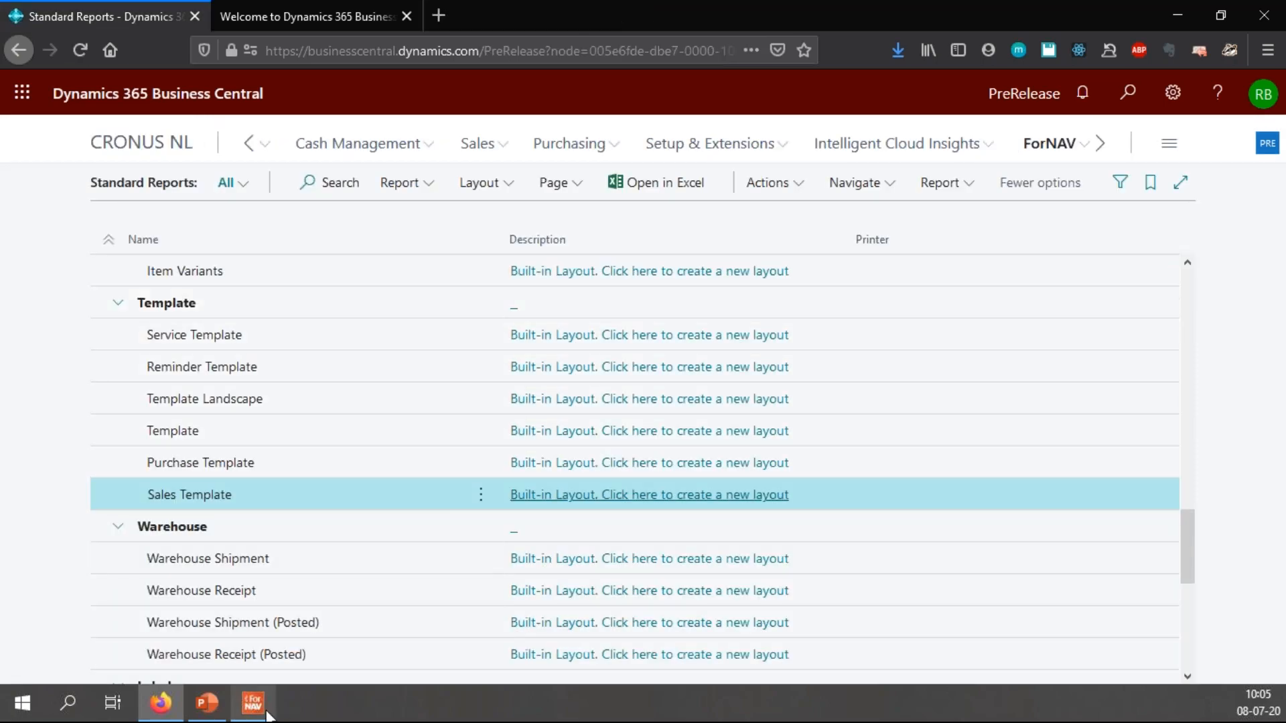
left_click(265, 712)
left_click(225, 74)
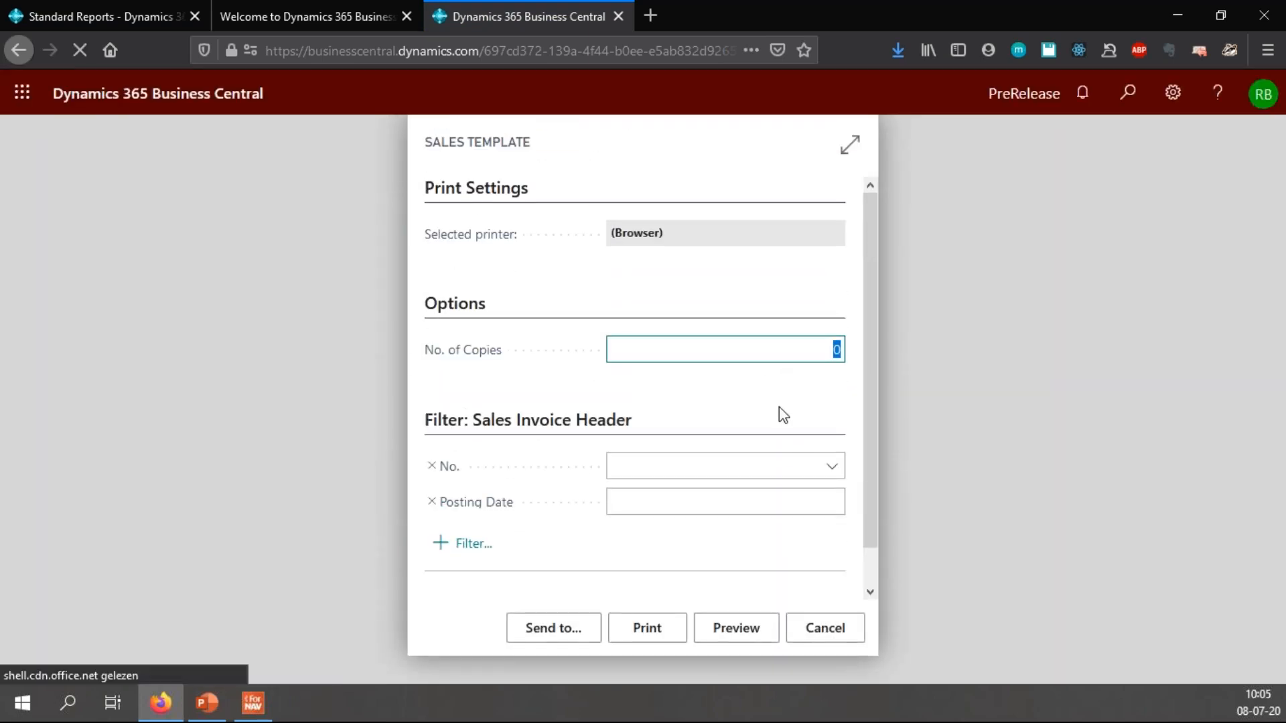
left_click(830, 472)
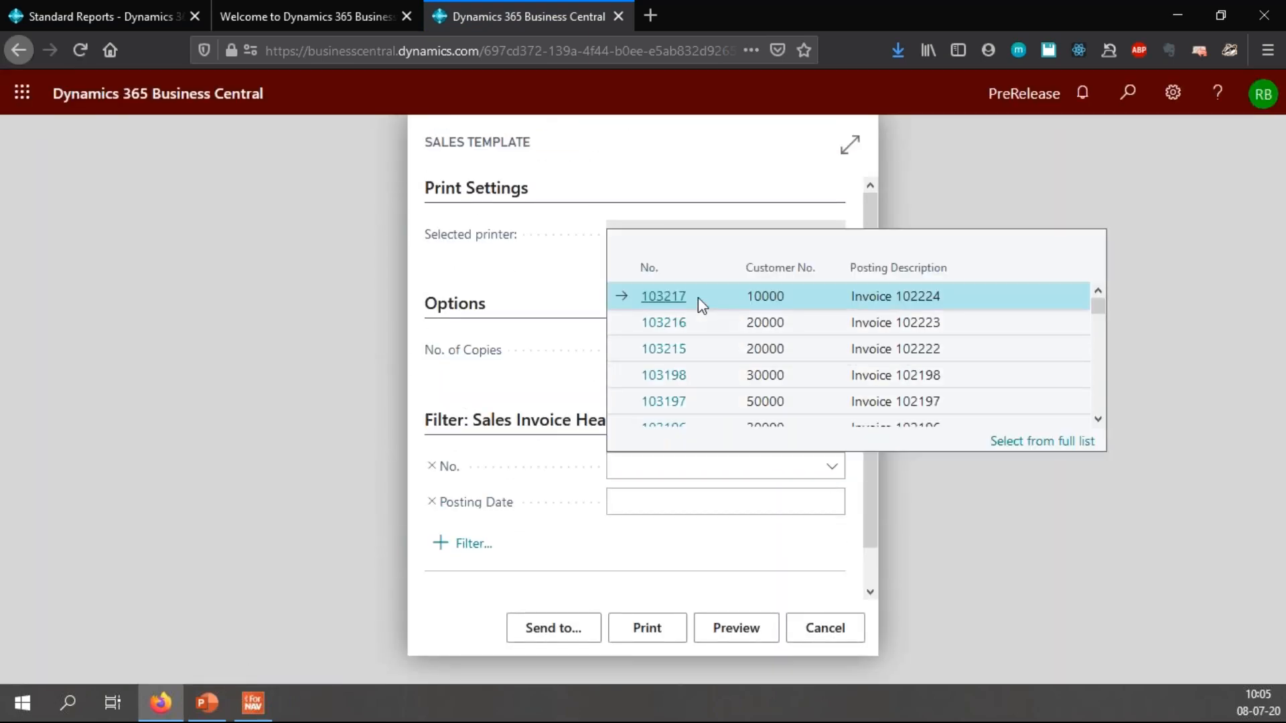
left_click(698, 299)
left_click(737, 628)
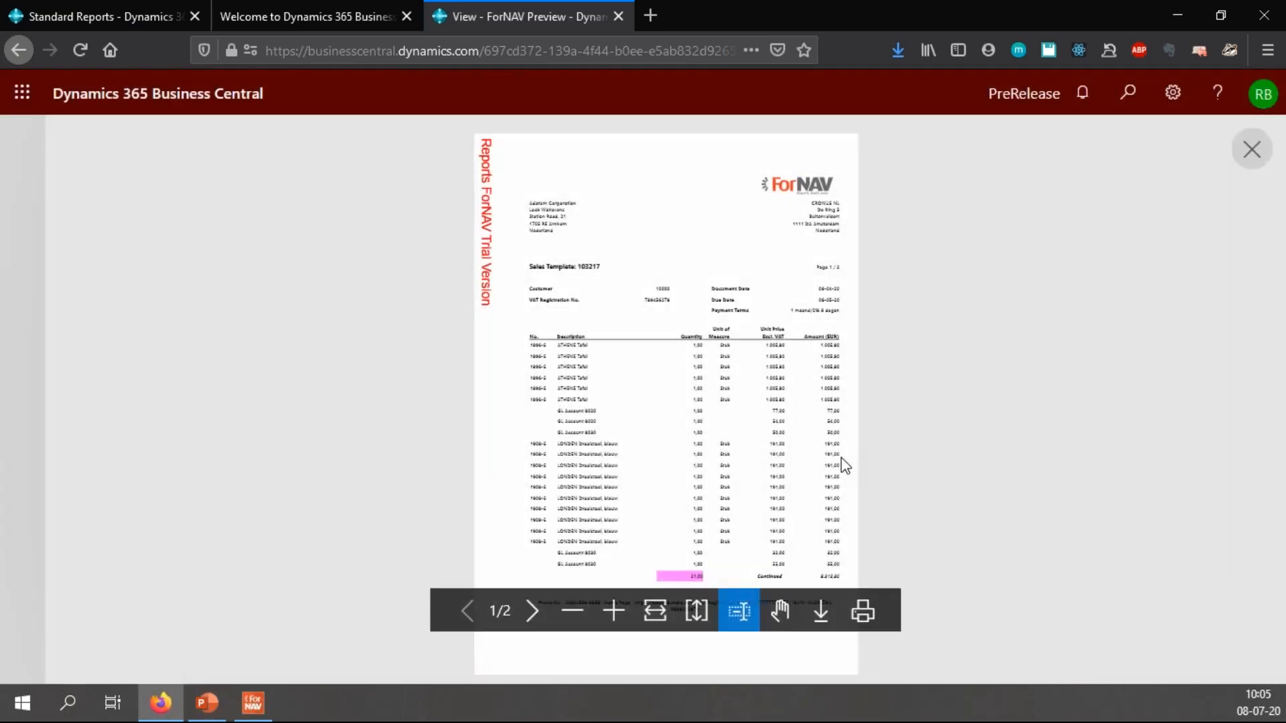
Step: Examine the pink Quantity totals in page 1's transport footer and page 2's transport header, and close the preview
left_click(612, 611)
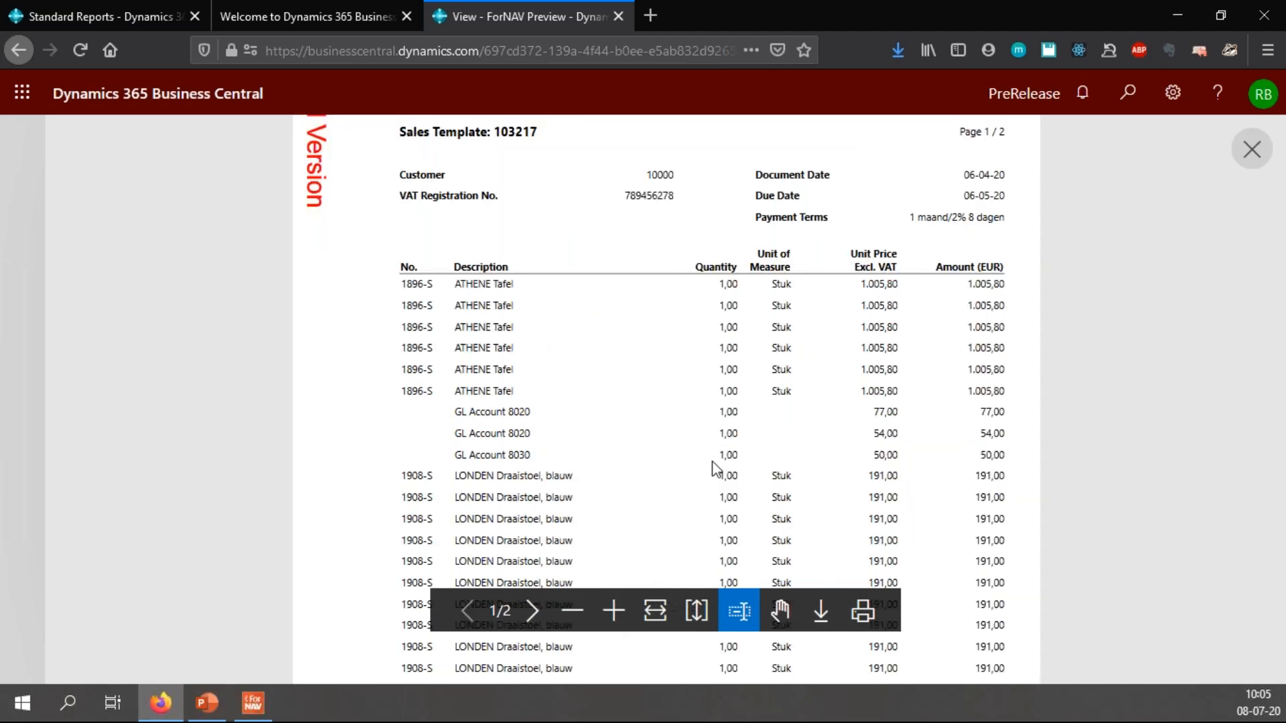
scroll(718, 462, "down", 5)
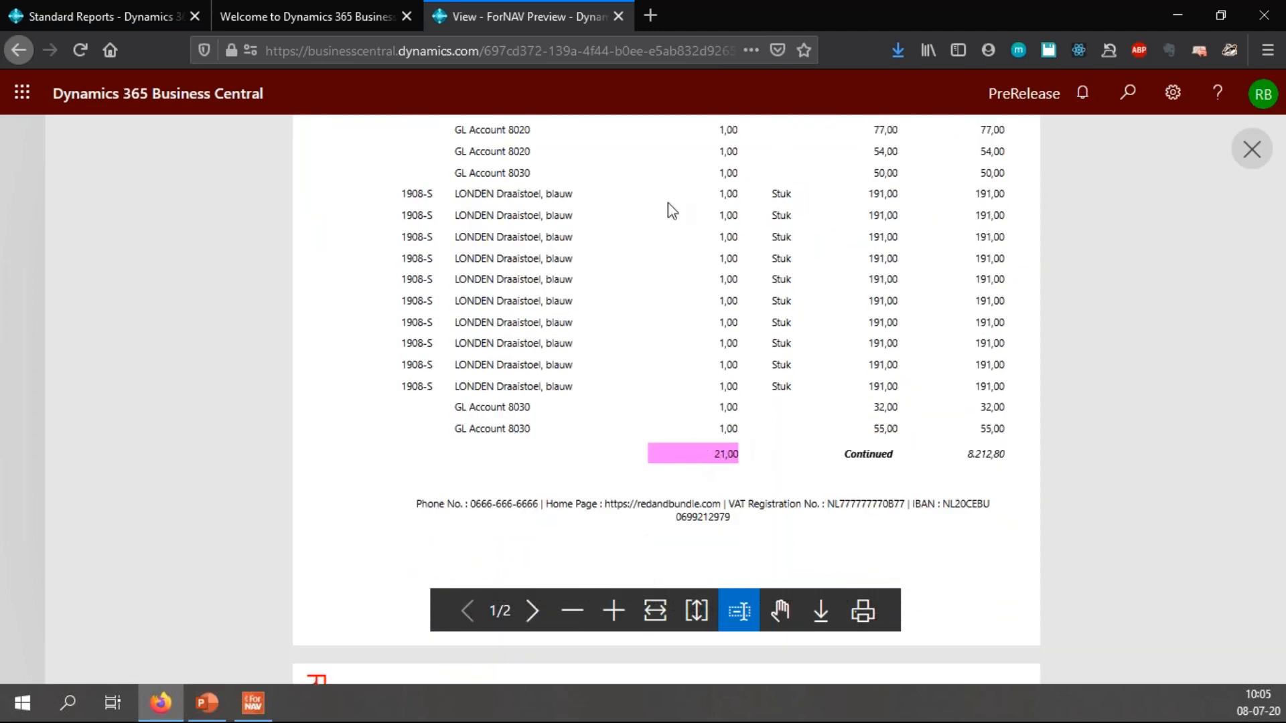
scroll(681, 348, "down", 8)
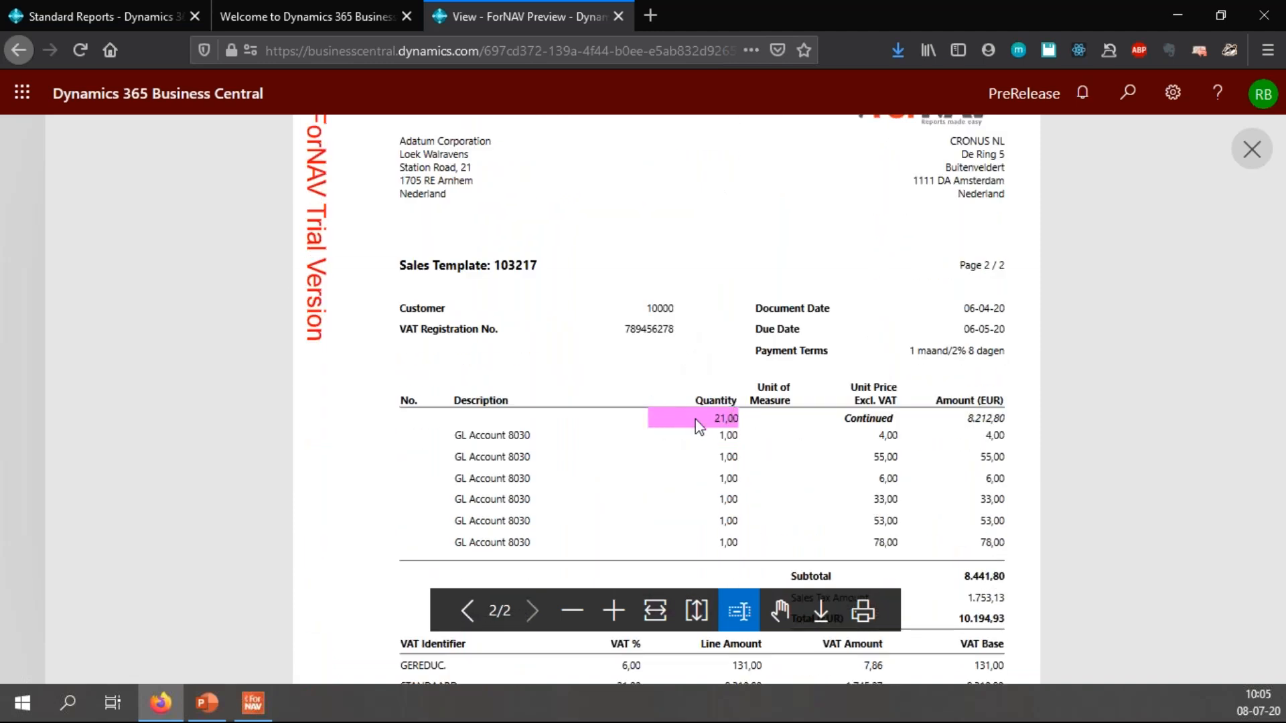
scroll(718, 413, "down", 2)
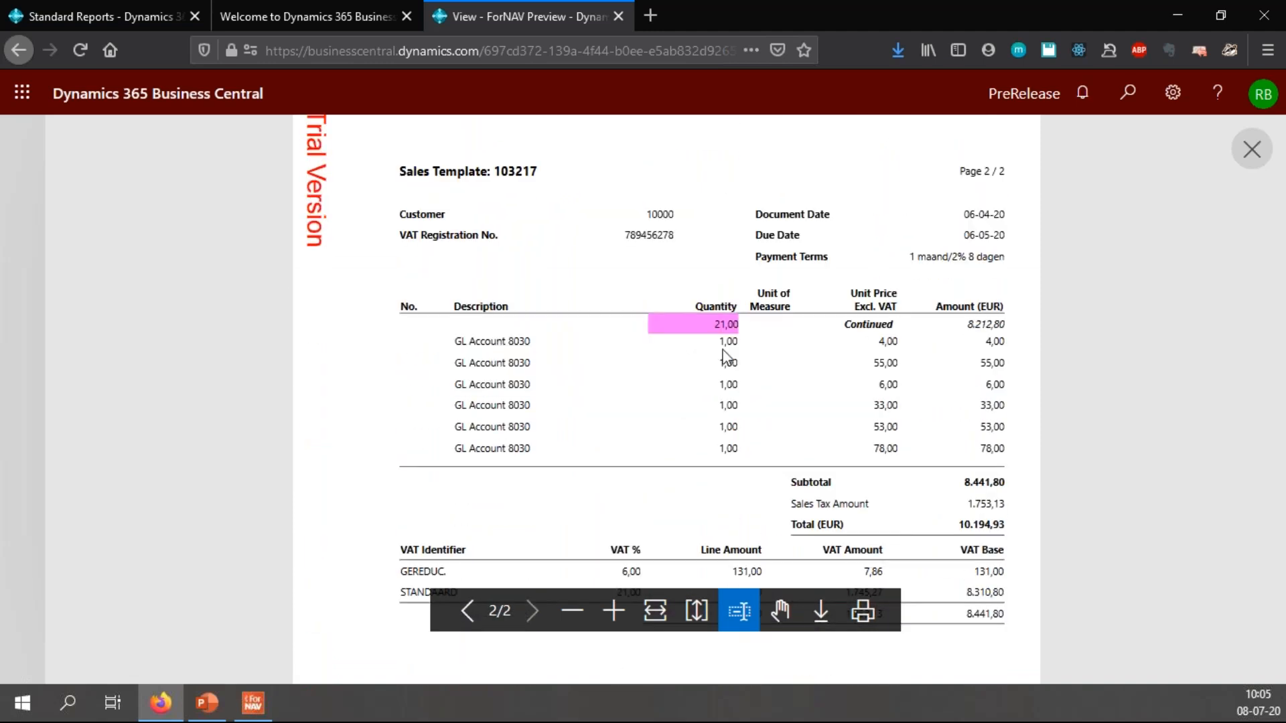
scroll(724, 324, "down", 2)
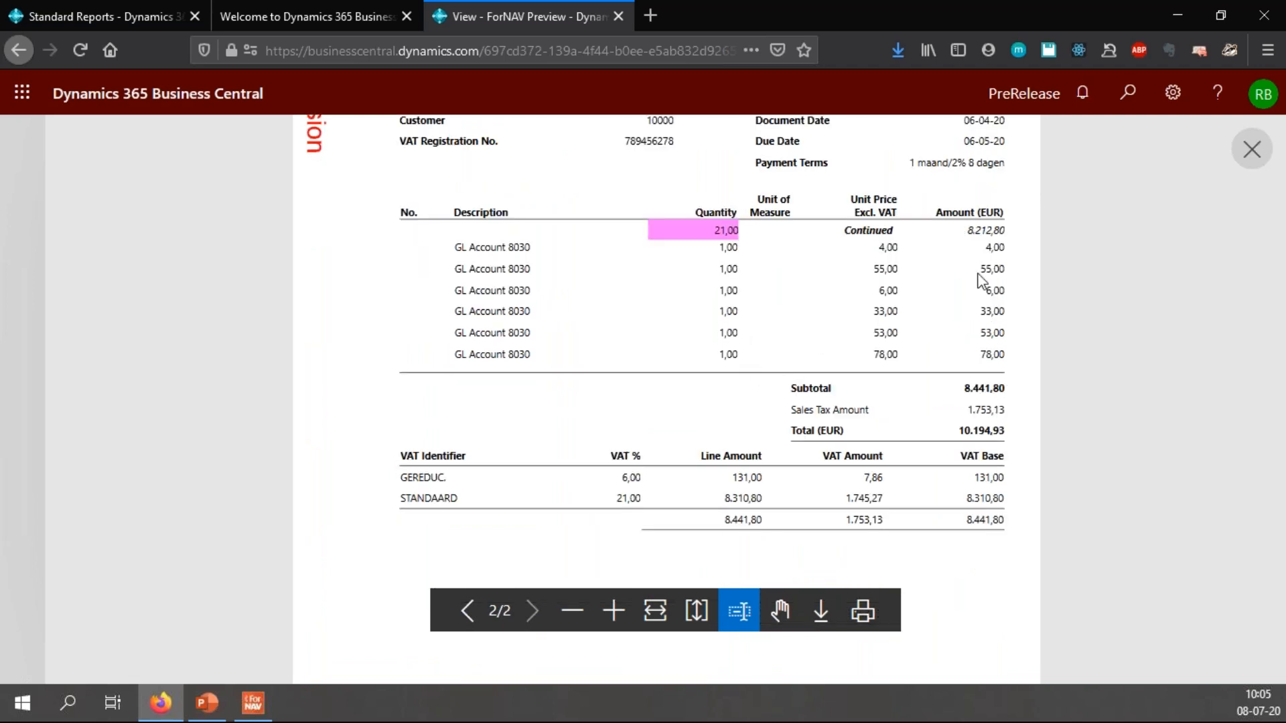
left_click(1252, 150)
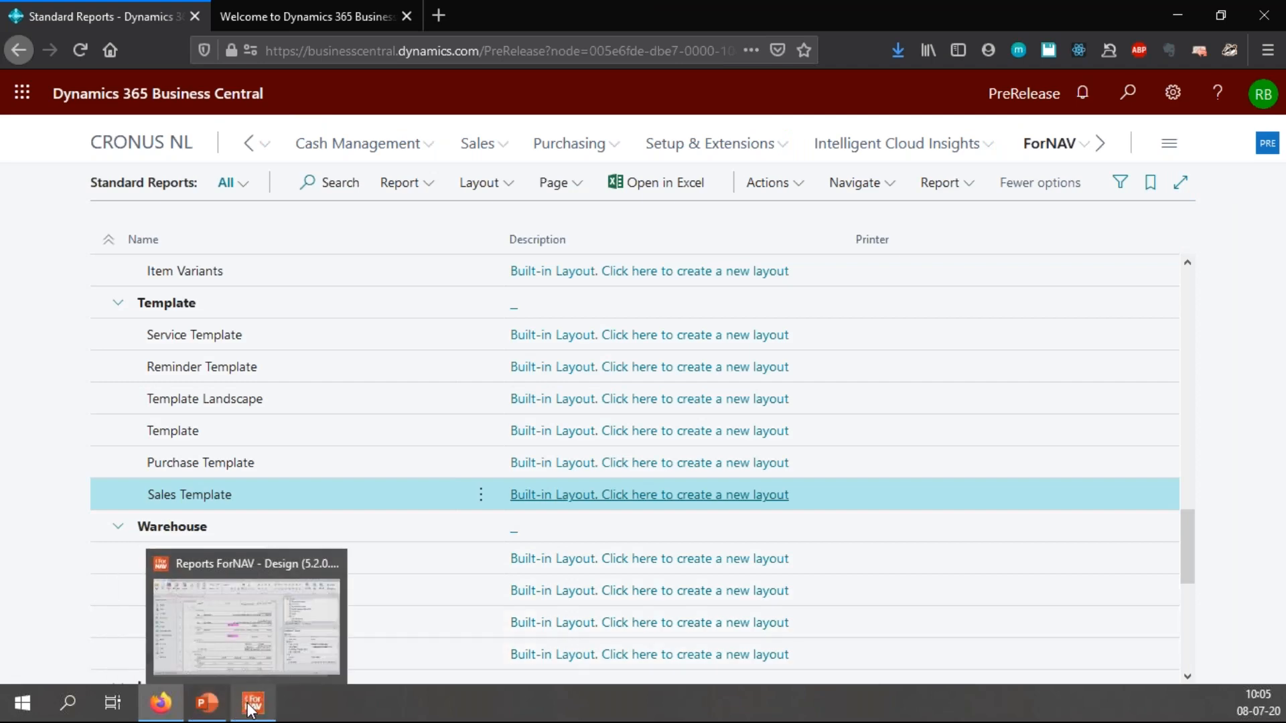
Step: In the ForNAV designer, paste a copy of the pink Quantity text box into the LinesFooter section, just below its horizontal line
left_click(250, 614)
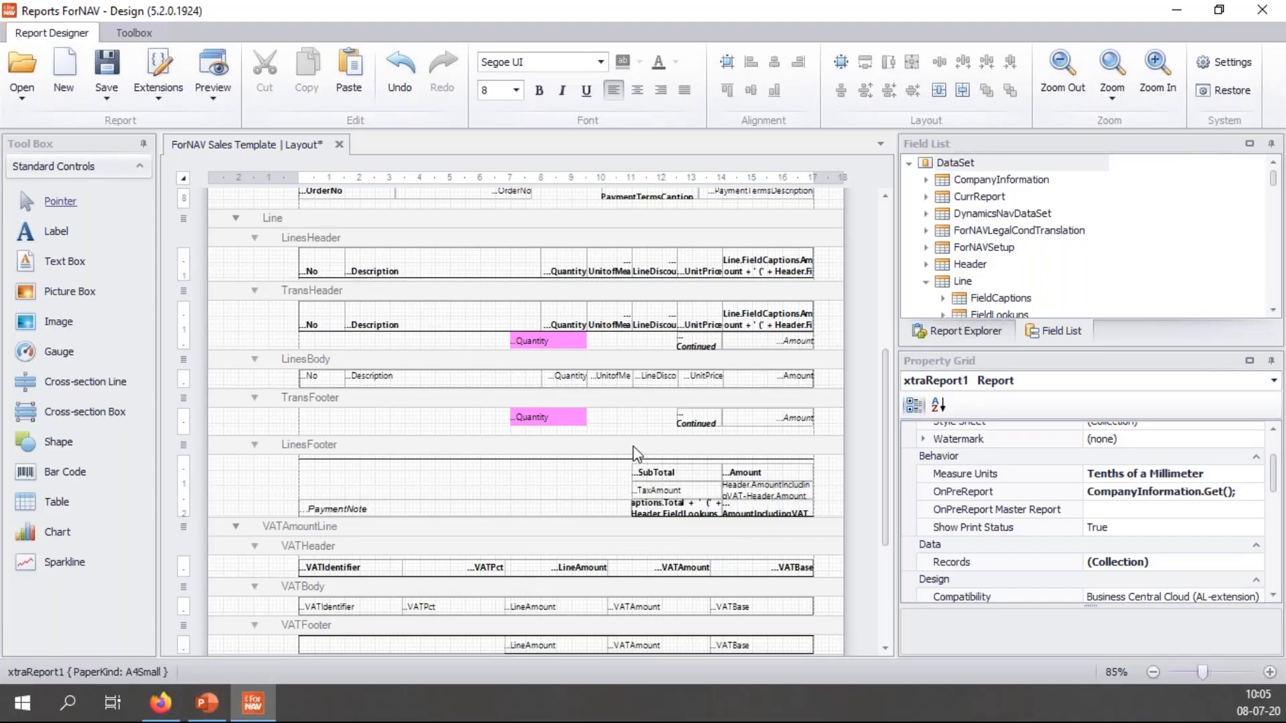
left_click(566, 419)
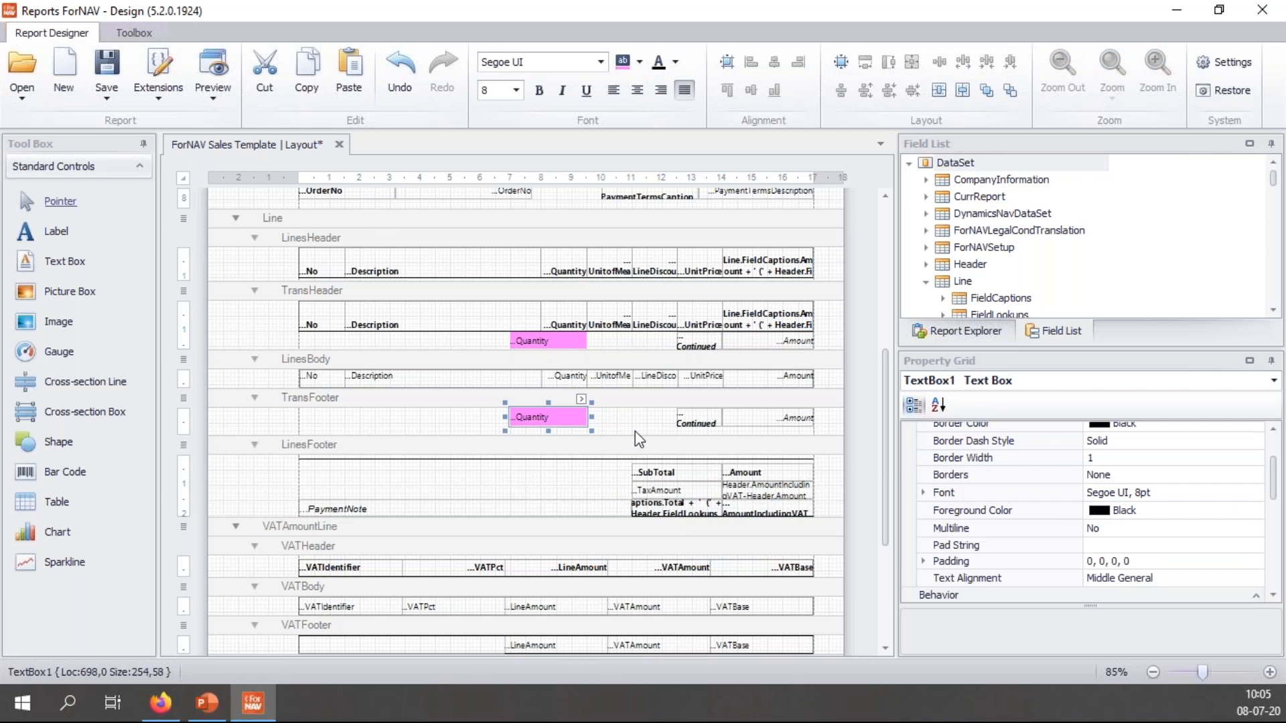
left_click(583, 481)
key("ctrl+v")
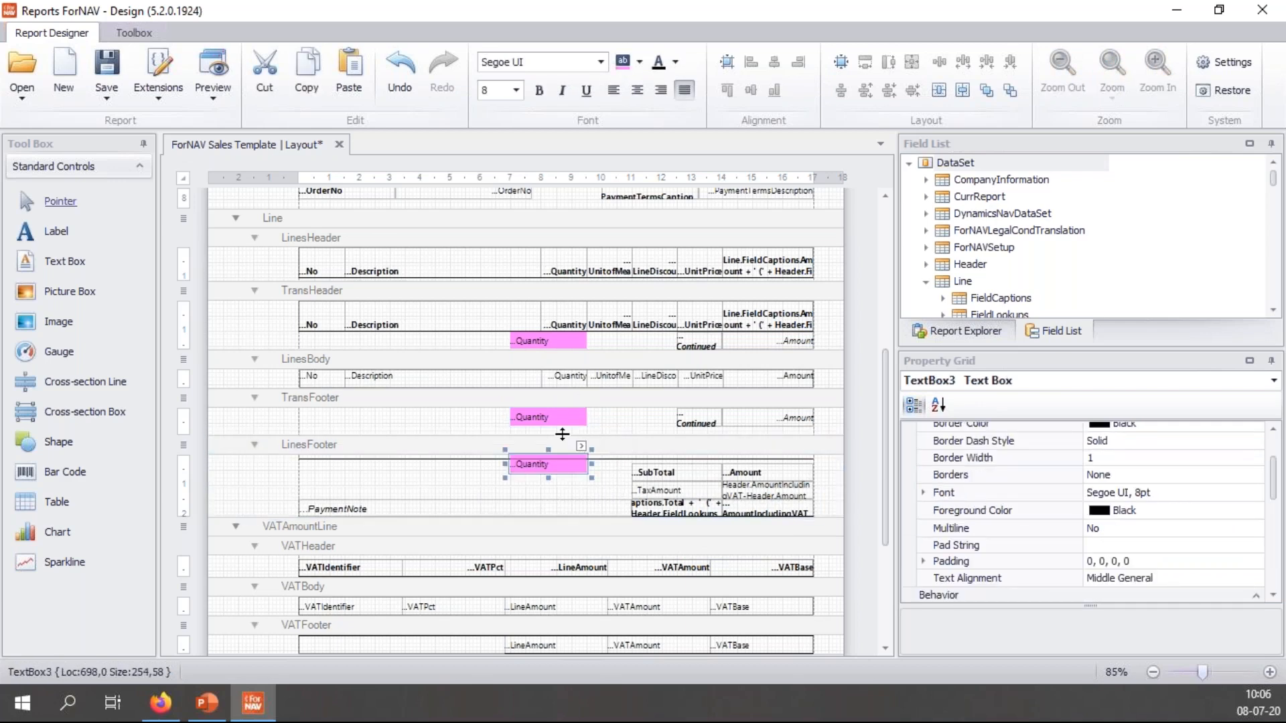
left_click_drag(553, 468, 555, 489)
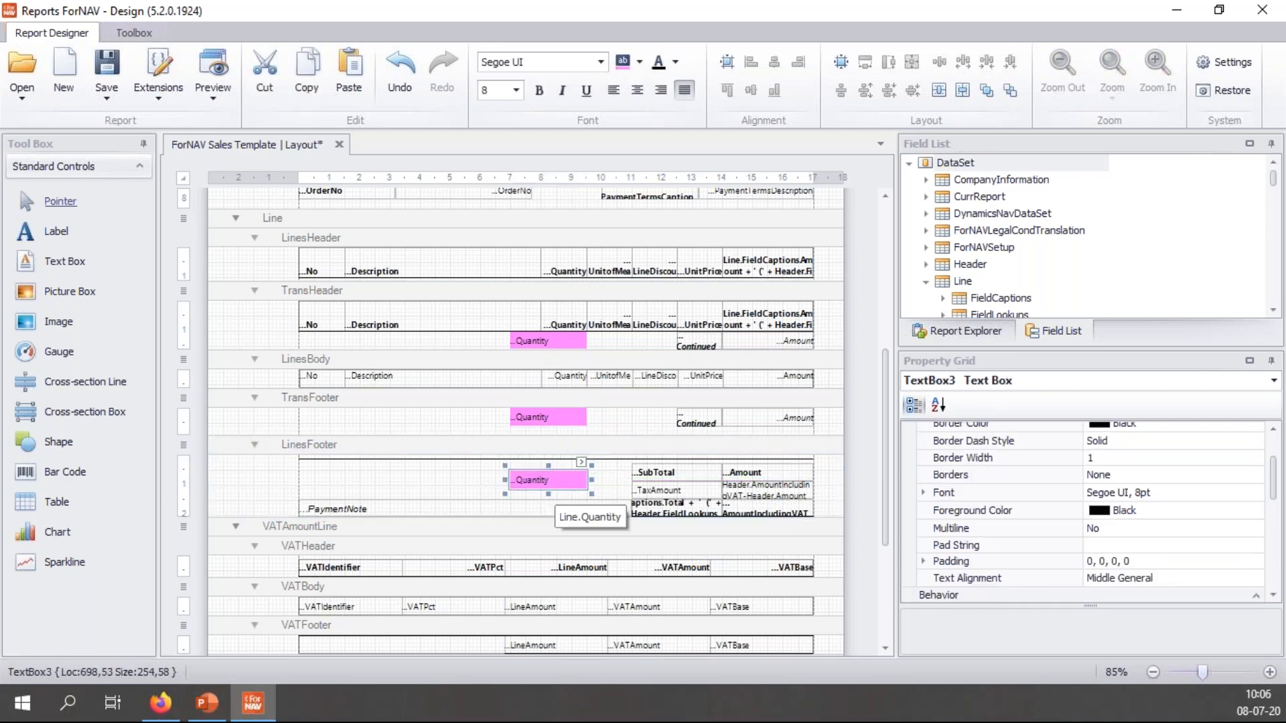
Step: Preview the layout with the added LinesFooter Quantity box, again filtering on the first sales invoice in the lookup
left_click(222, 71)
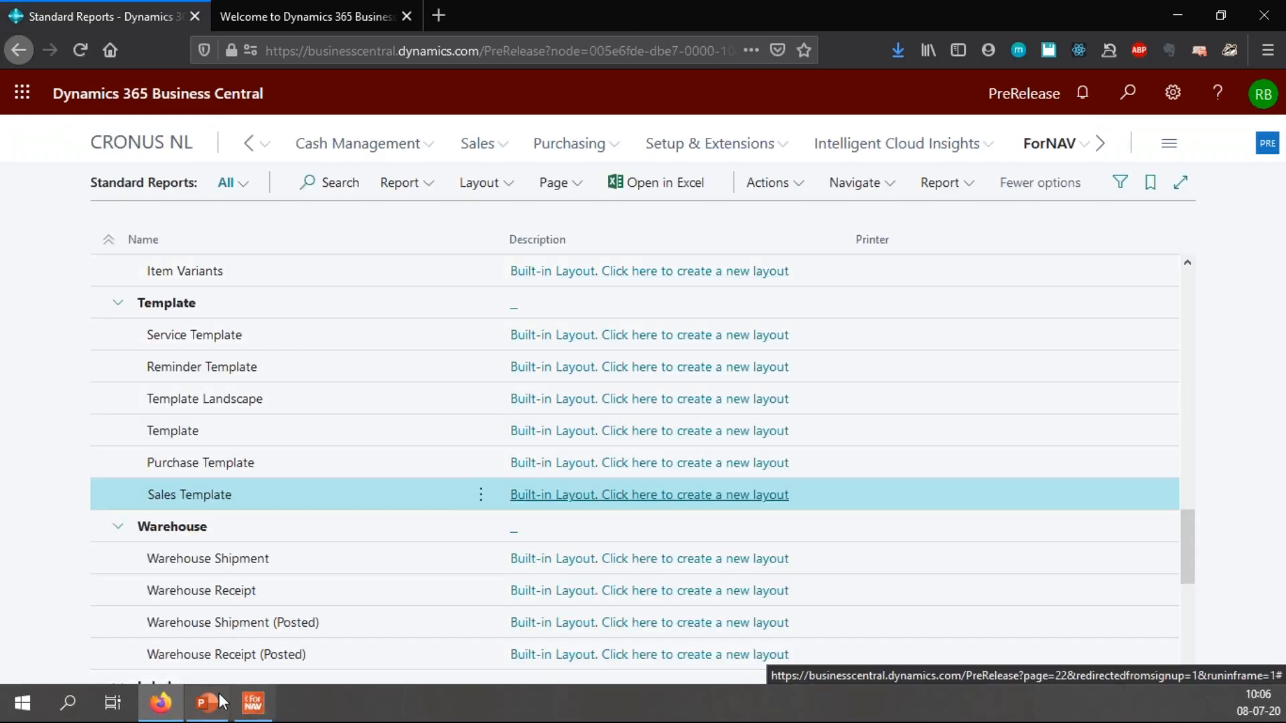
left_click(254, 702)
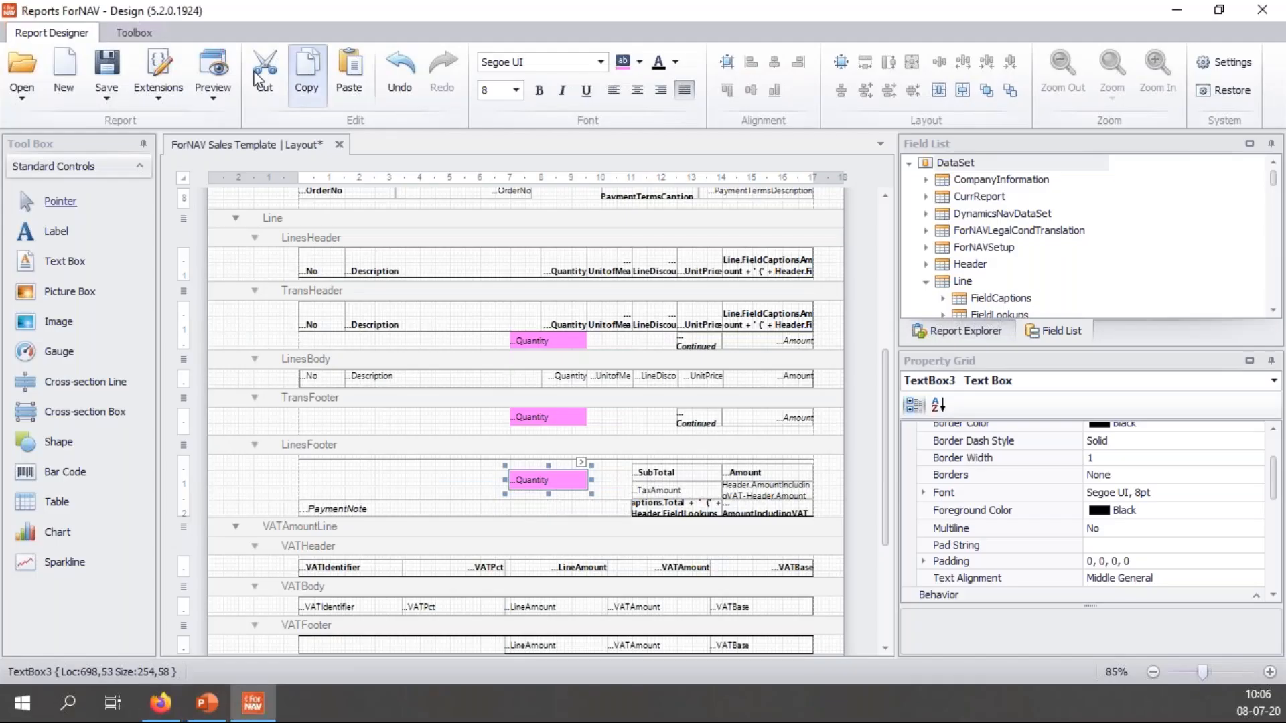
left_click(221, 70)
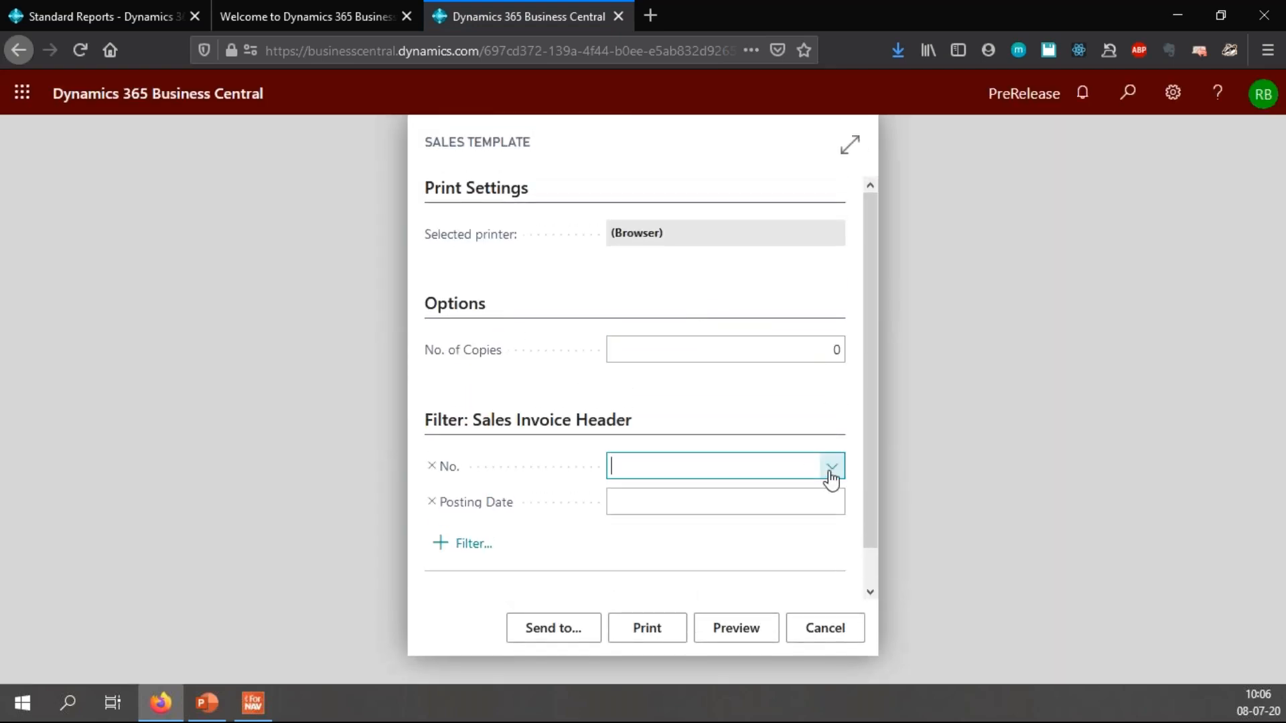
left_click(831, 469)
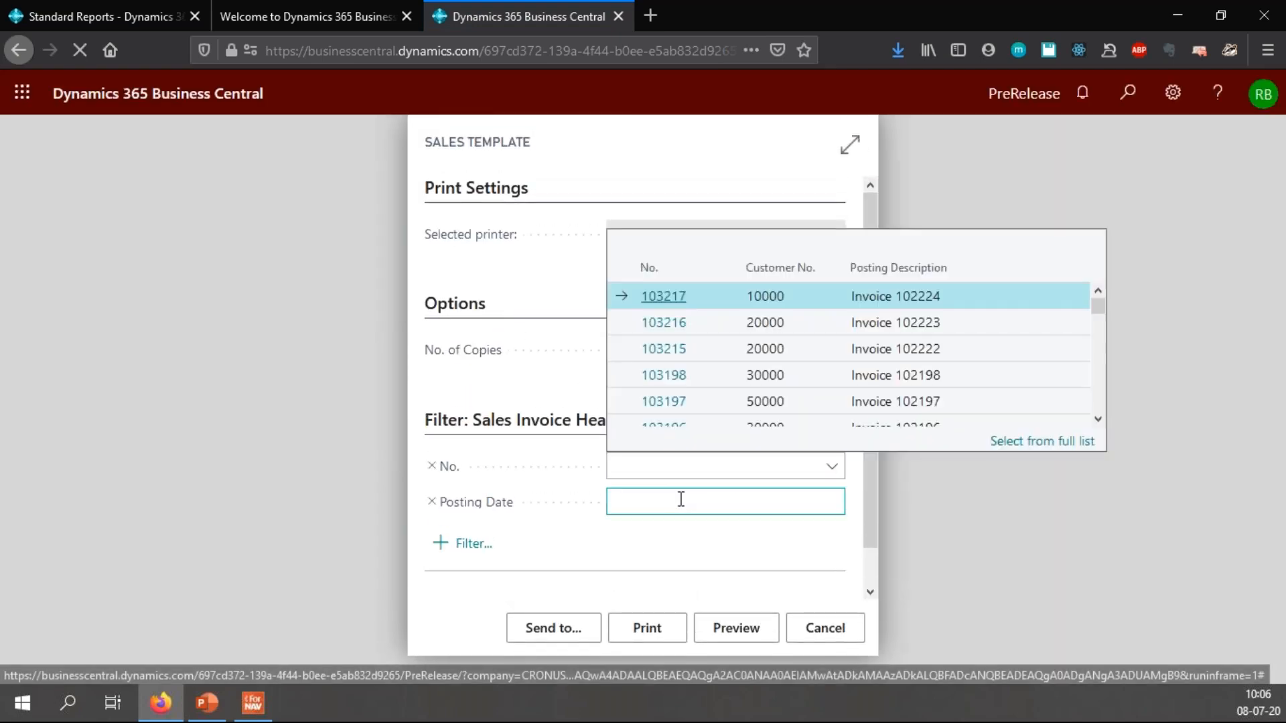
left_click(680, 296)
left_click(741, 631)
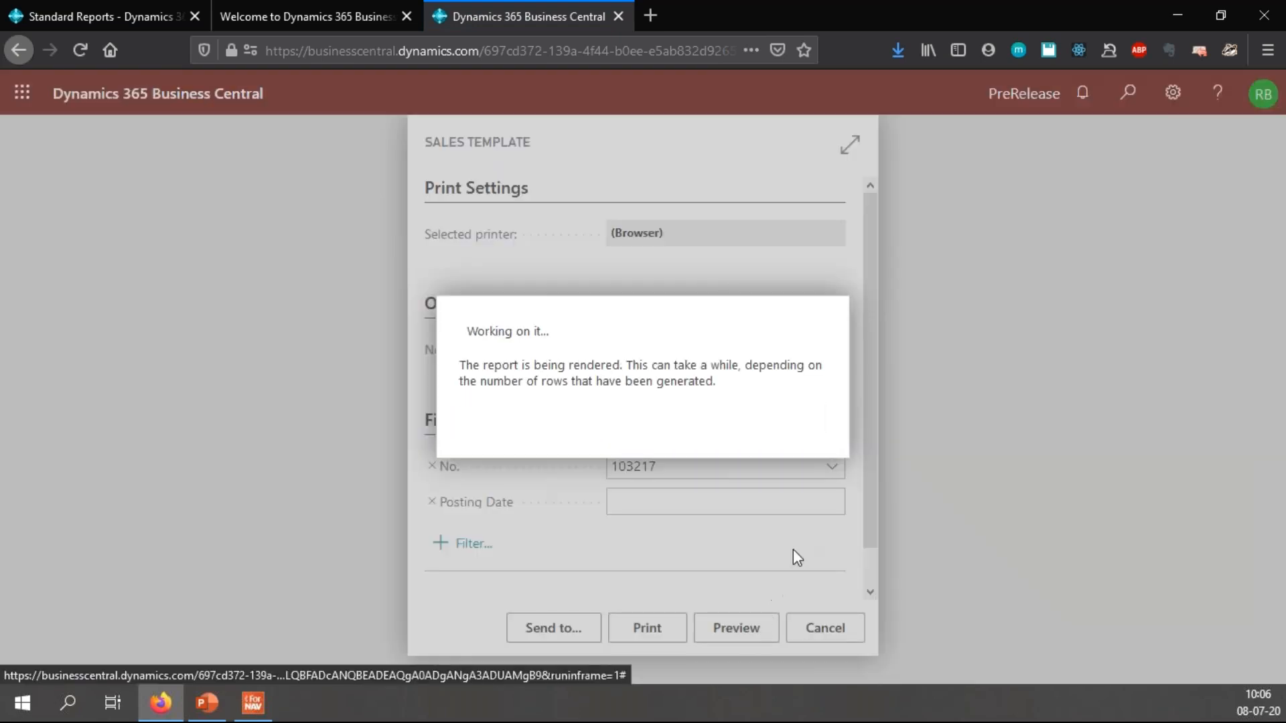
Step: Examine the carried-over and final Quantity totals on the preview's last page, and close the preview
scroll(758, 453, "down", 5)
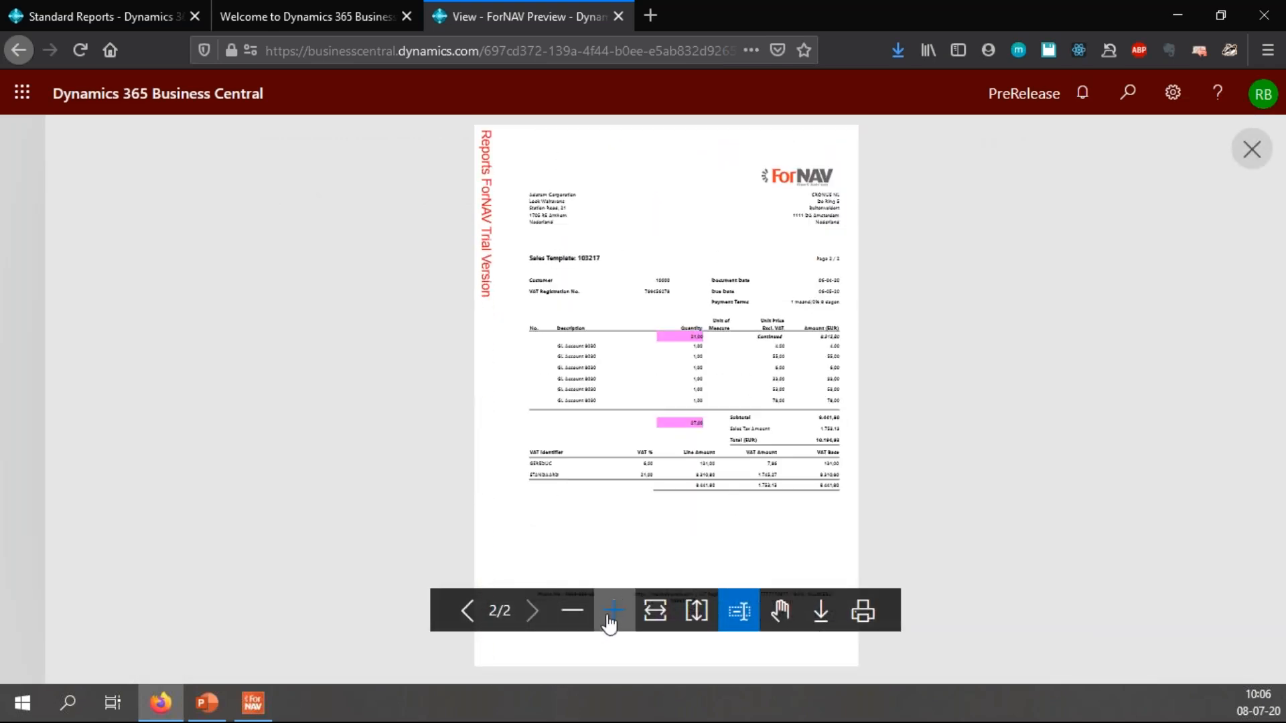
left_click(611, 613)
left_click(611, 613)
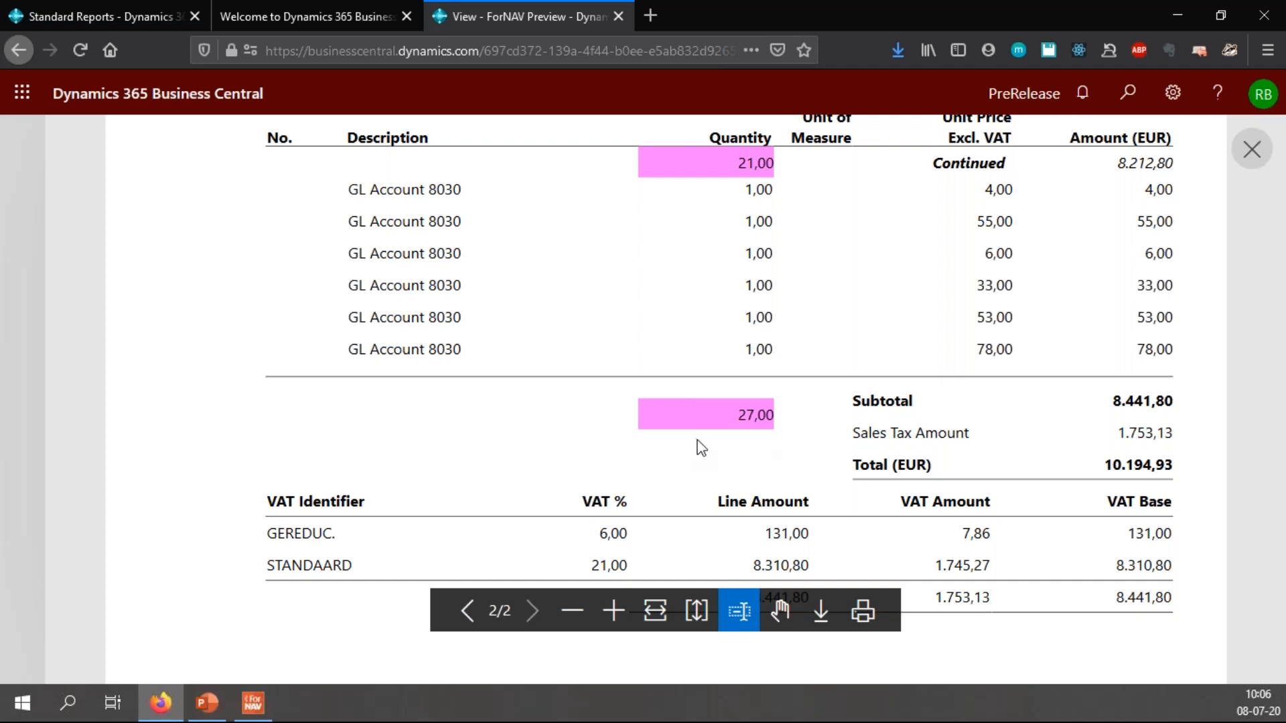
key("ctrl+w")
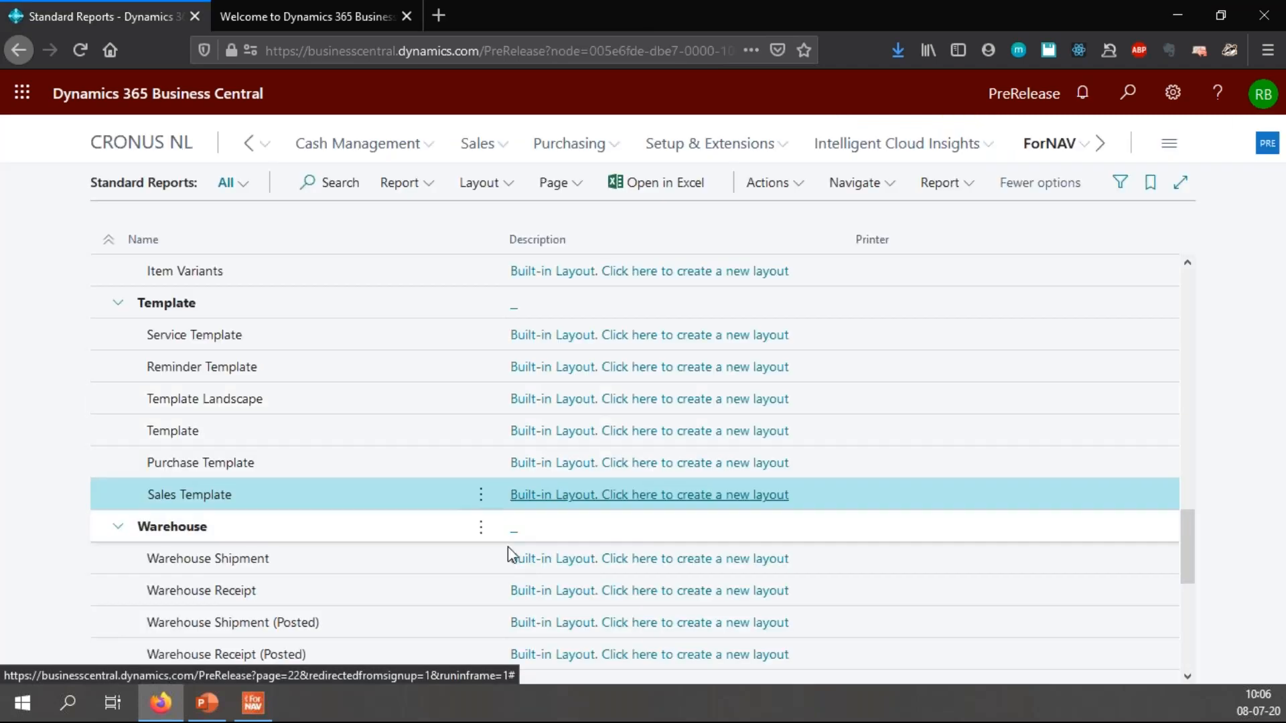
left_click(223, 705)
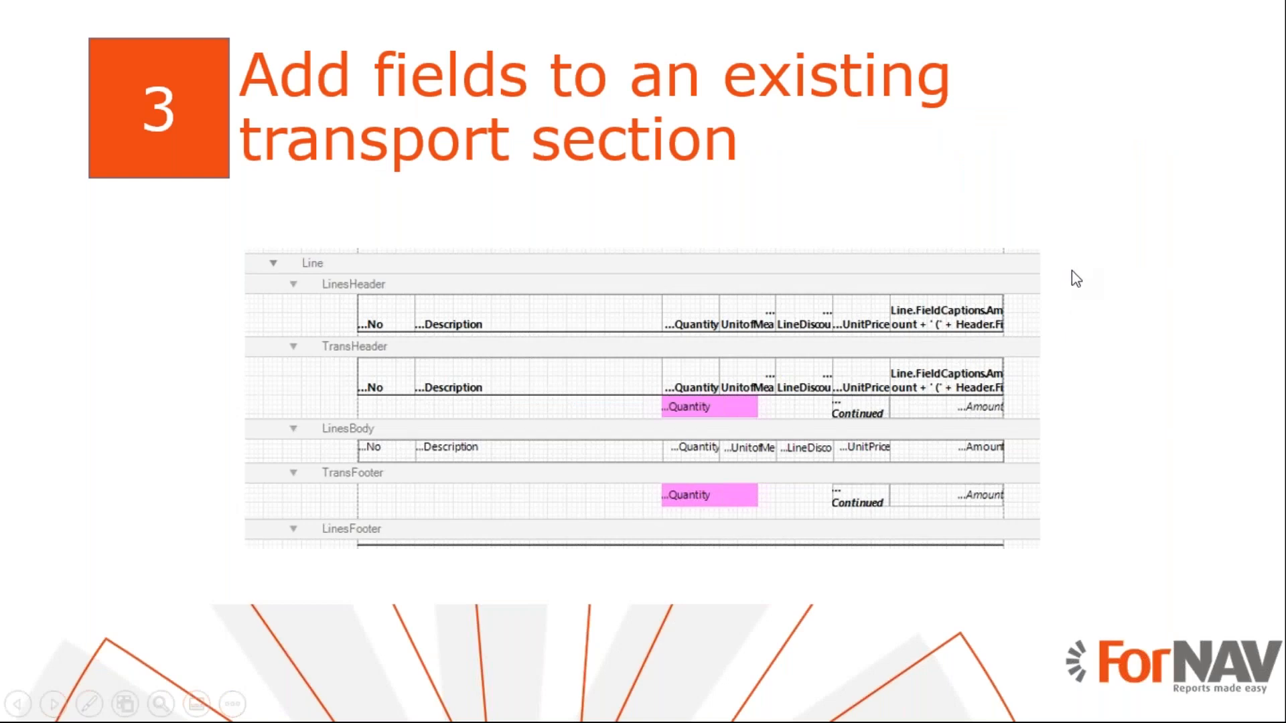
key("Right")
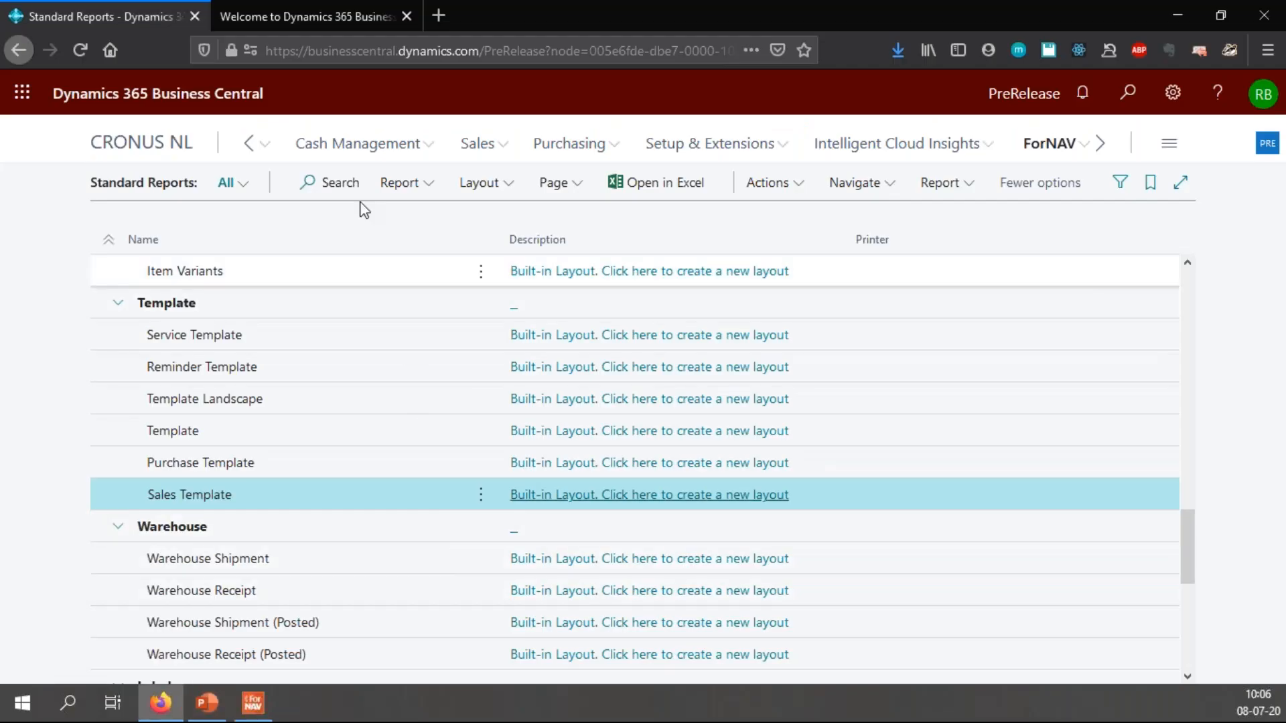
Step: Sign in to the bc160-fornav Business Central environment and open the Customer List standard report in the ForNAV Report Designer
left_click(310, 15)
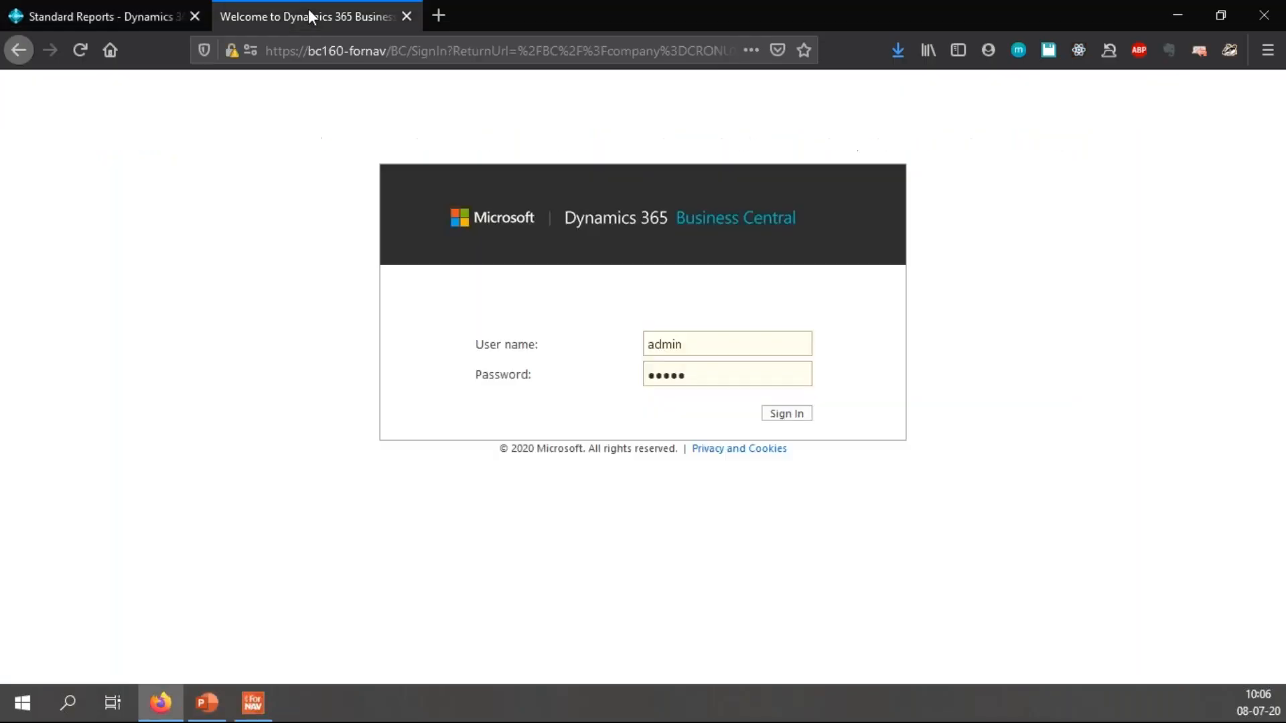
left_click(792, 415)
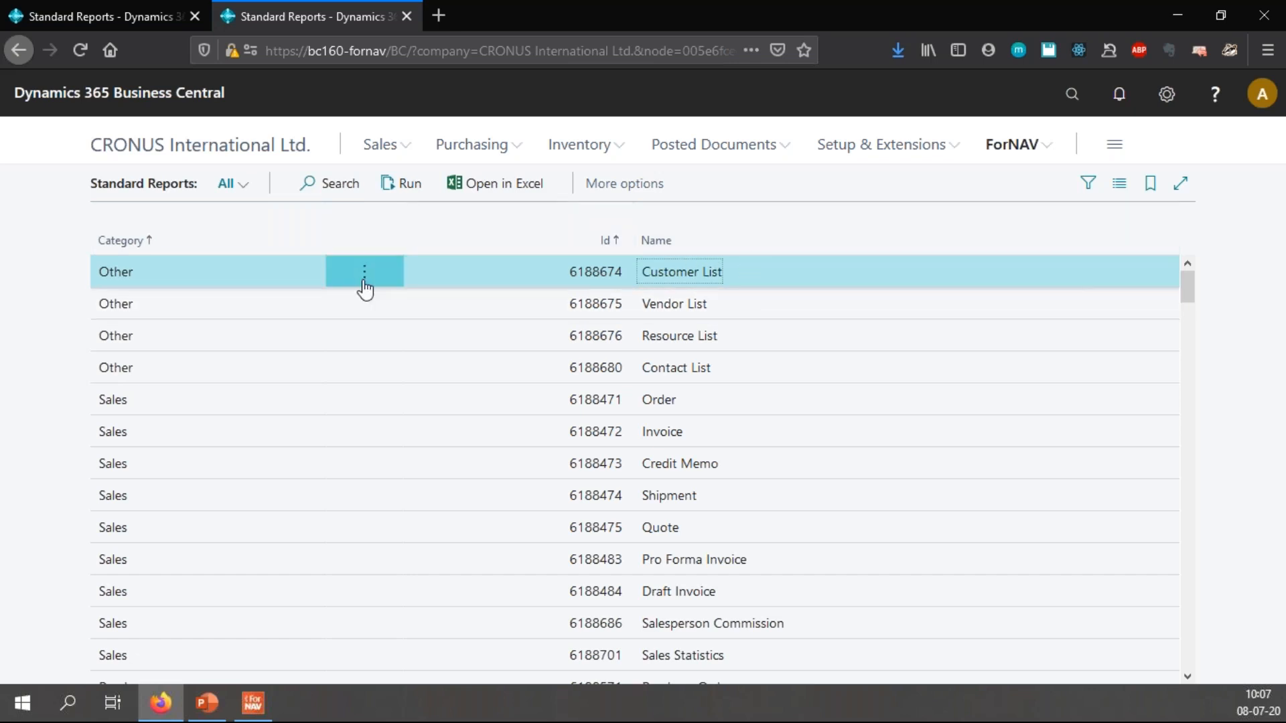
left_click(405, 184)
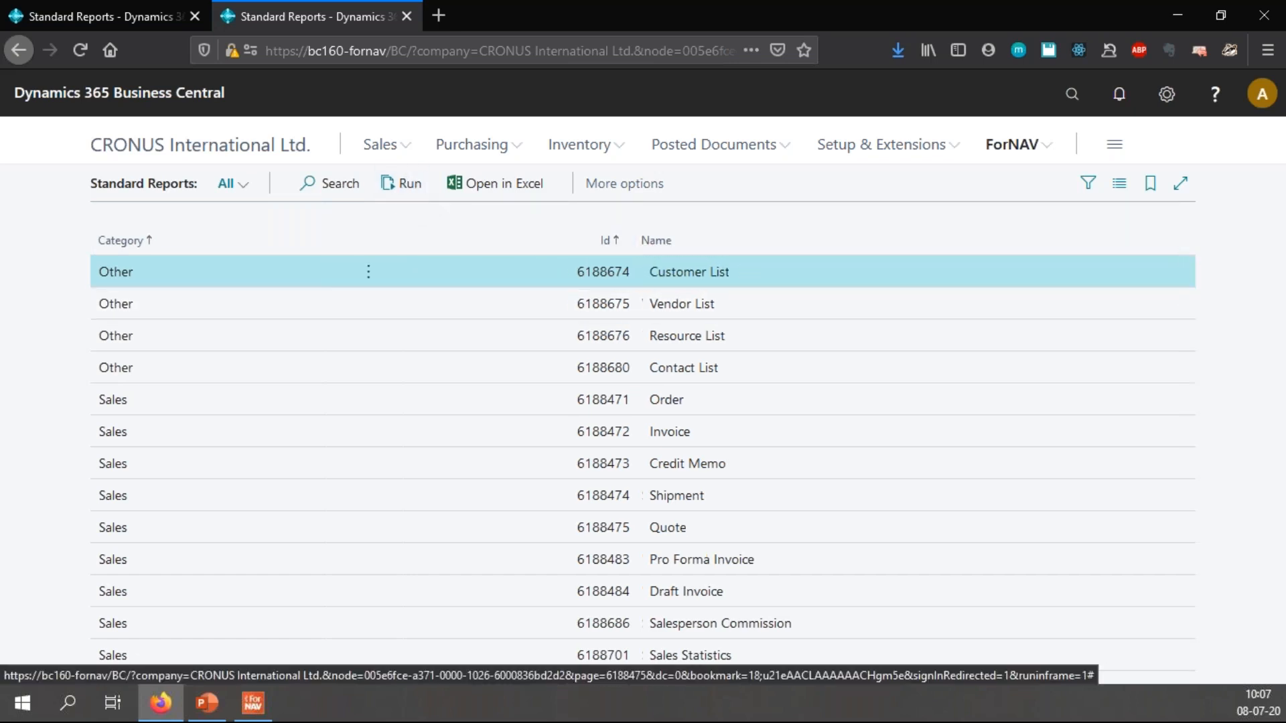
left_click(626, 351)
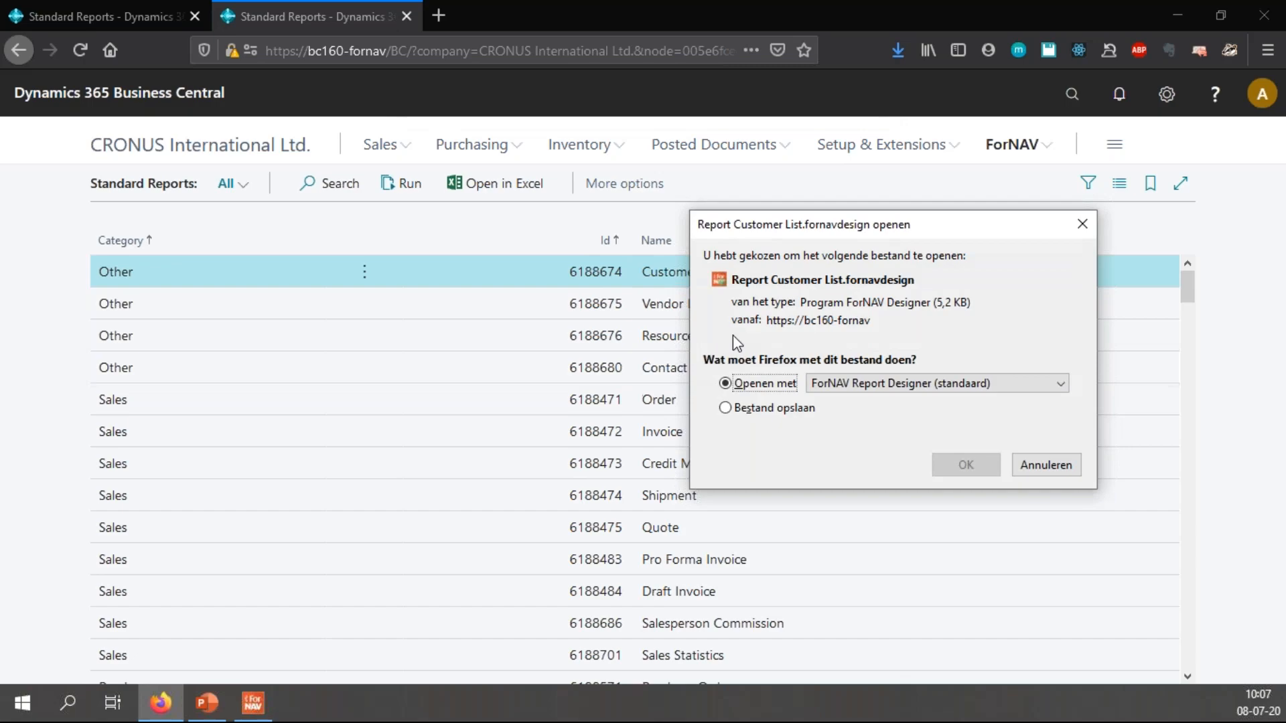
left_click(966, 465)
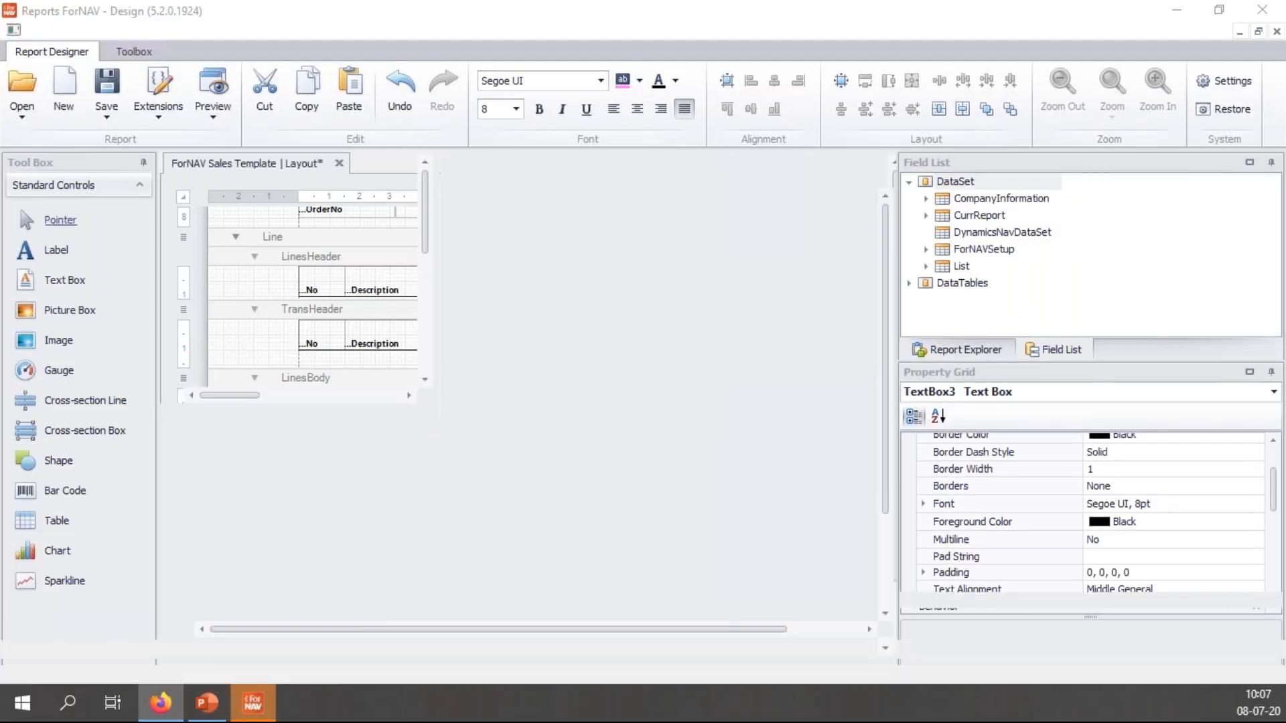
Step: Insert a Footer section into the List data item of the Customer - List layout
scroll(737, 450, "down", 2)
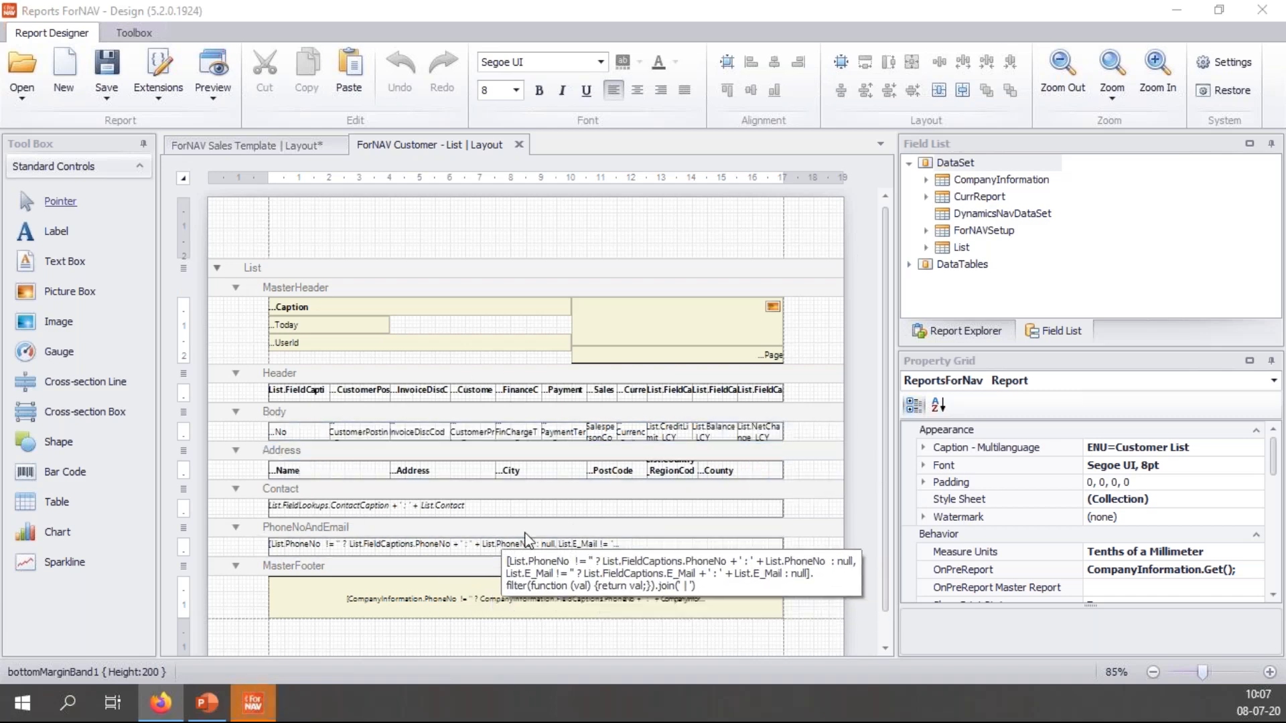
scroll(841, 501, "down", 1)
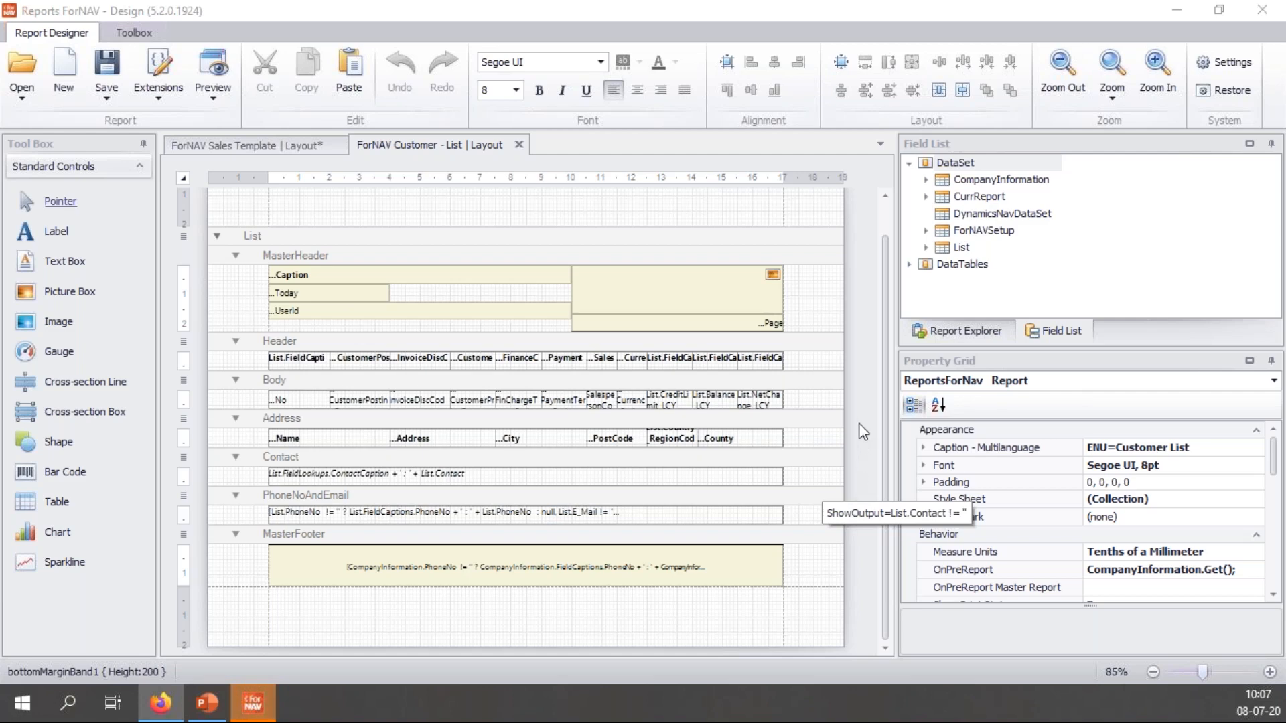
right_click(613, 237)
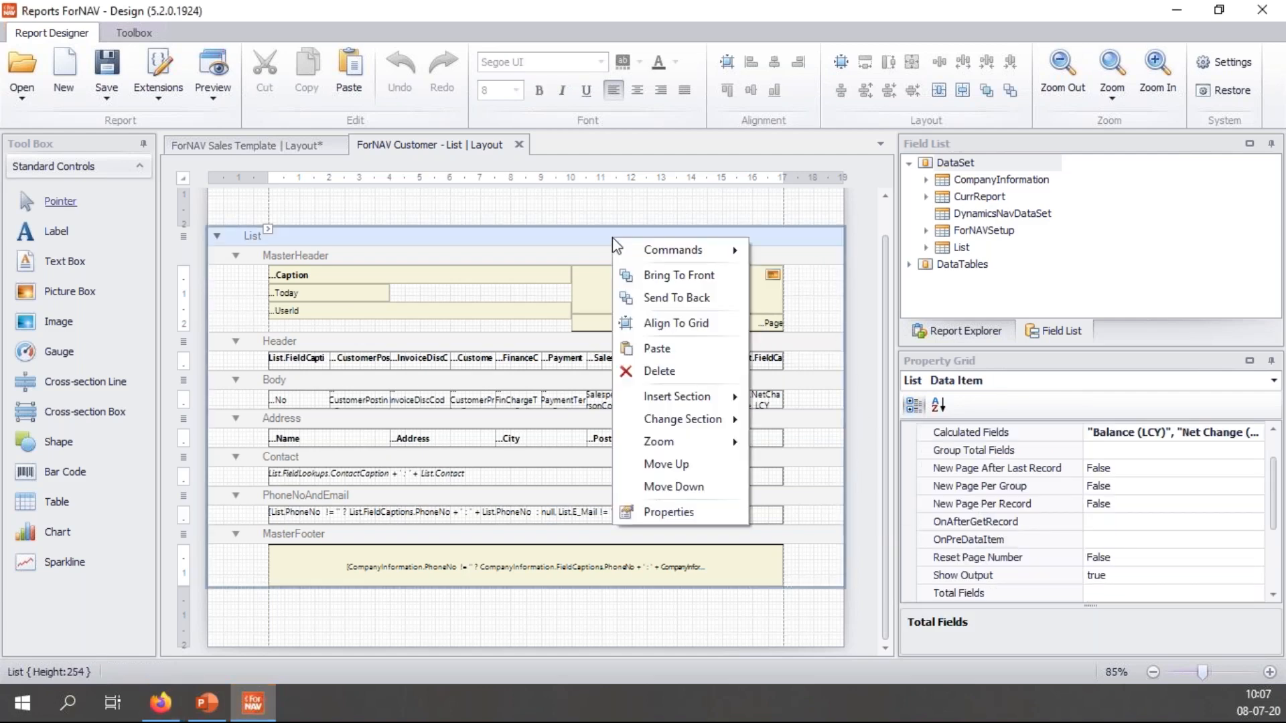
mouse_move(720, 397)
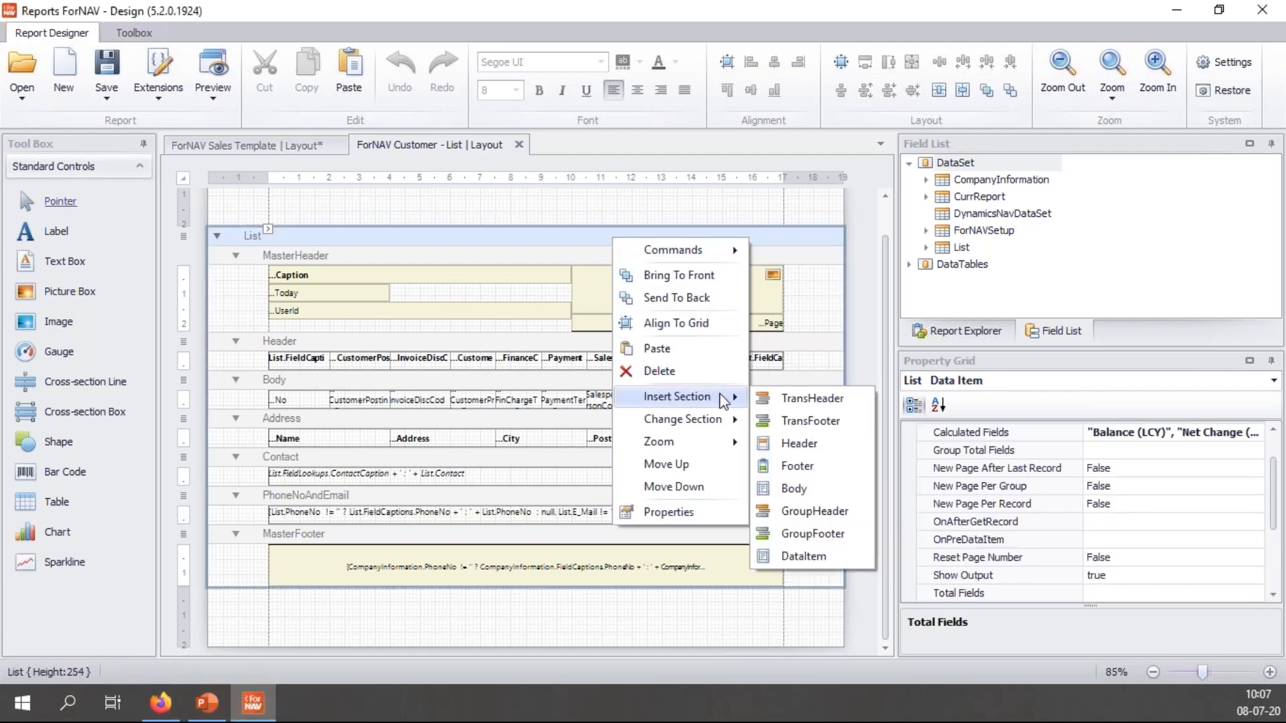
left_click(828, 467)
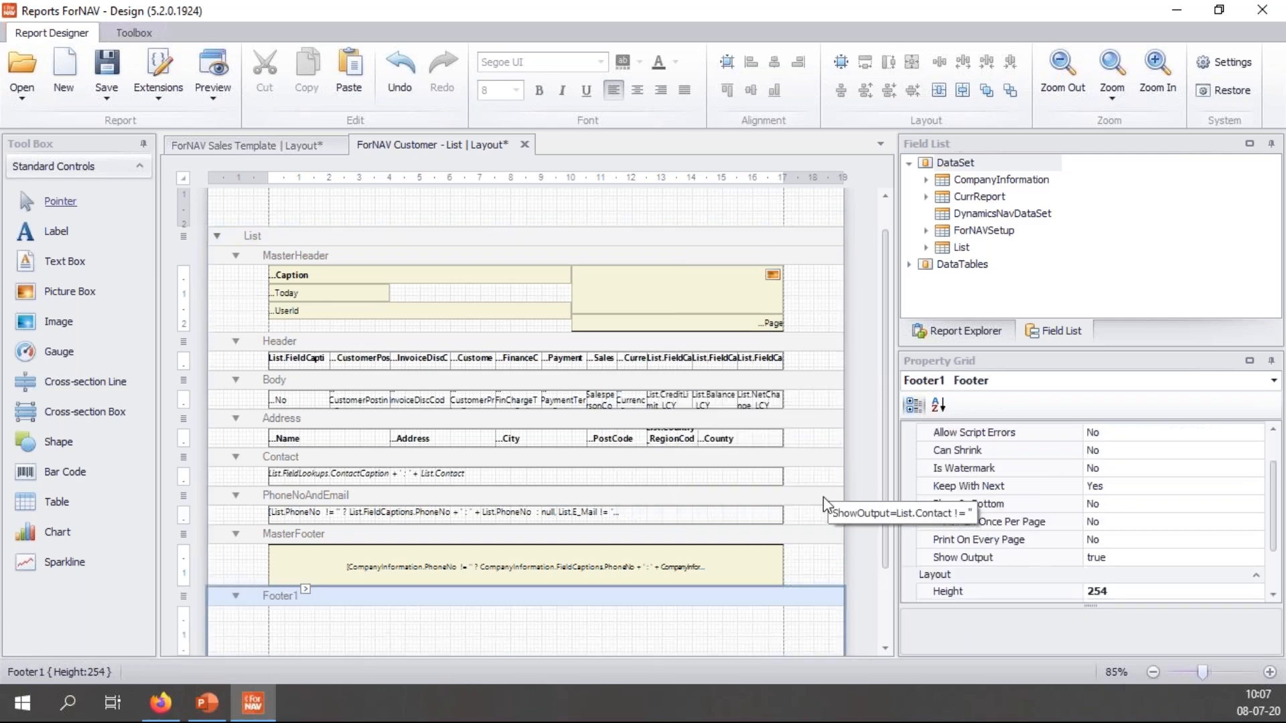
Step: Move Footer1 above MasterFooter and place the List fields Balance_LCY and NetChange_LCY one below the other at its right edge
right_click(789, 586)
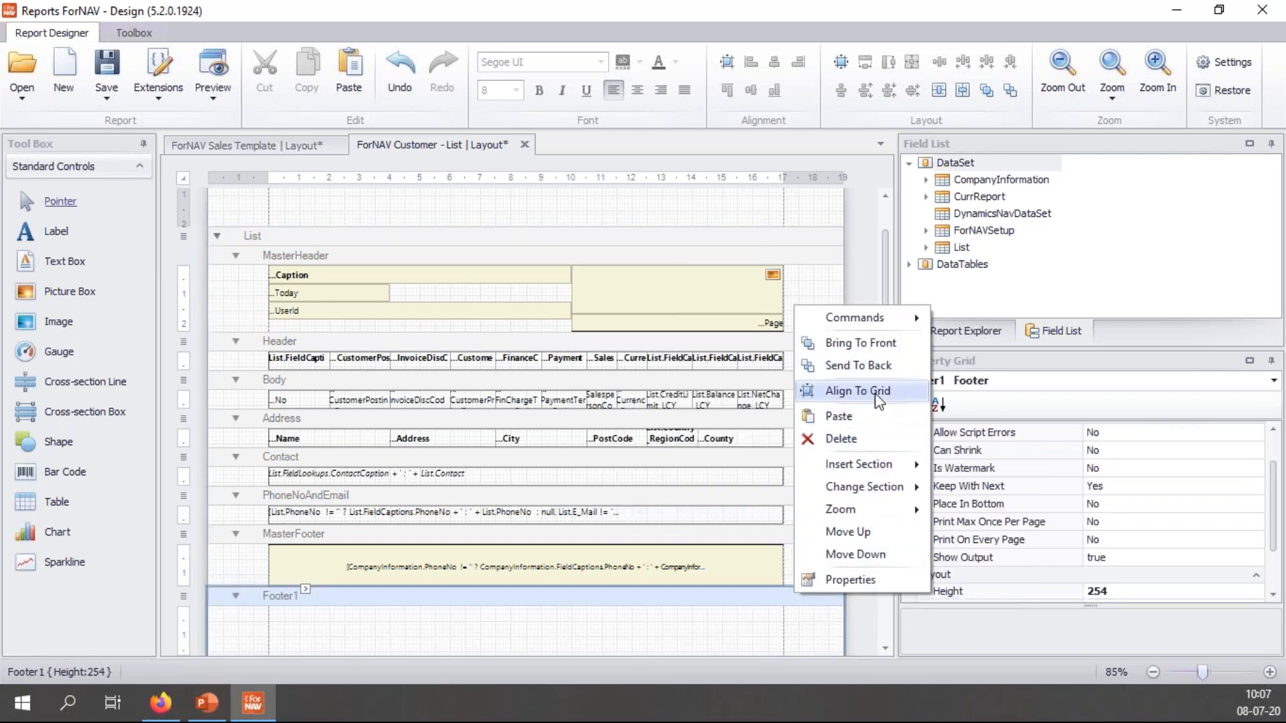
left_click(891, 531)
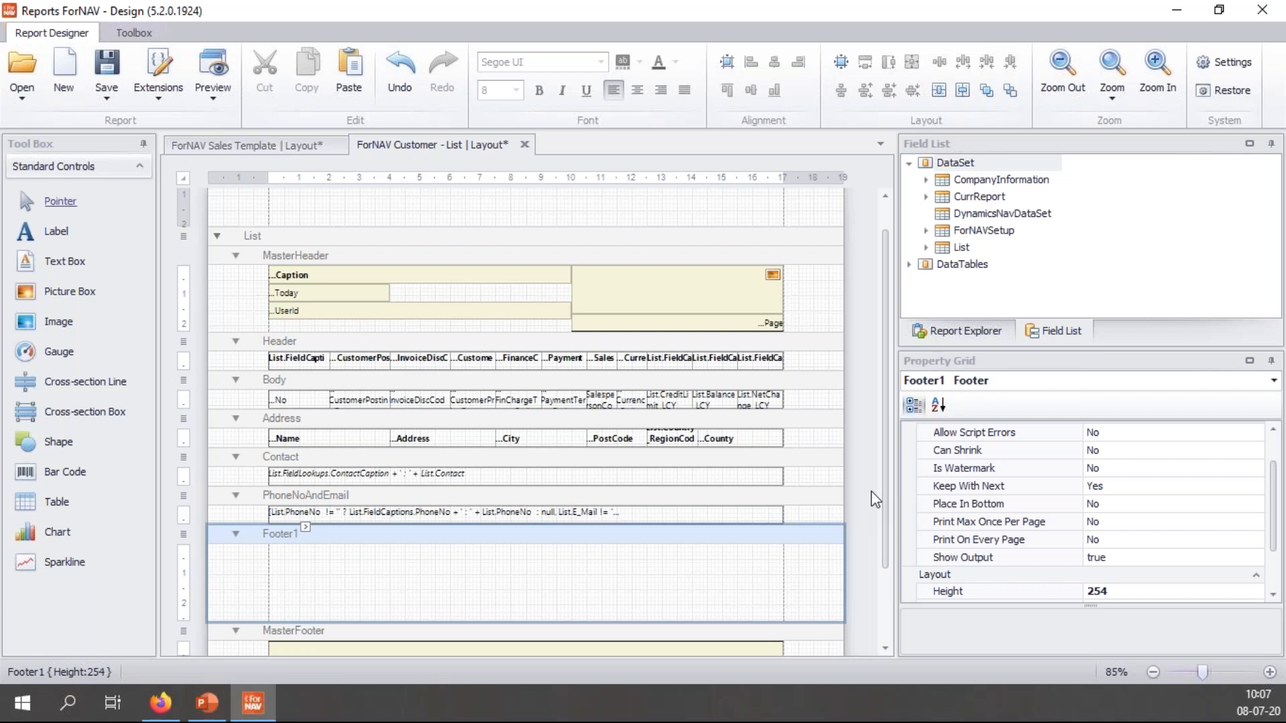
left_click(929, 248)
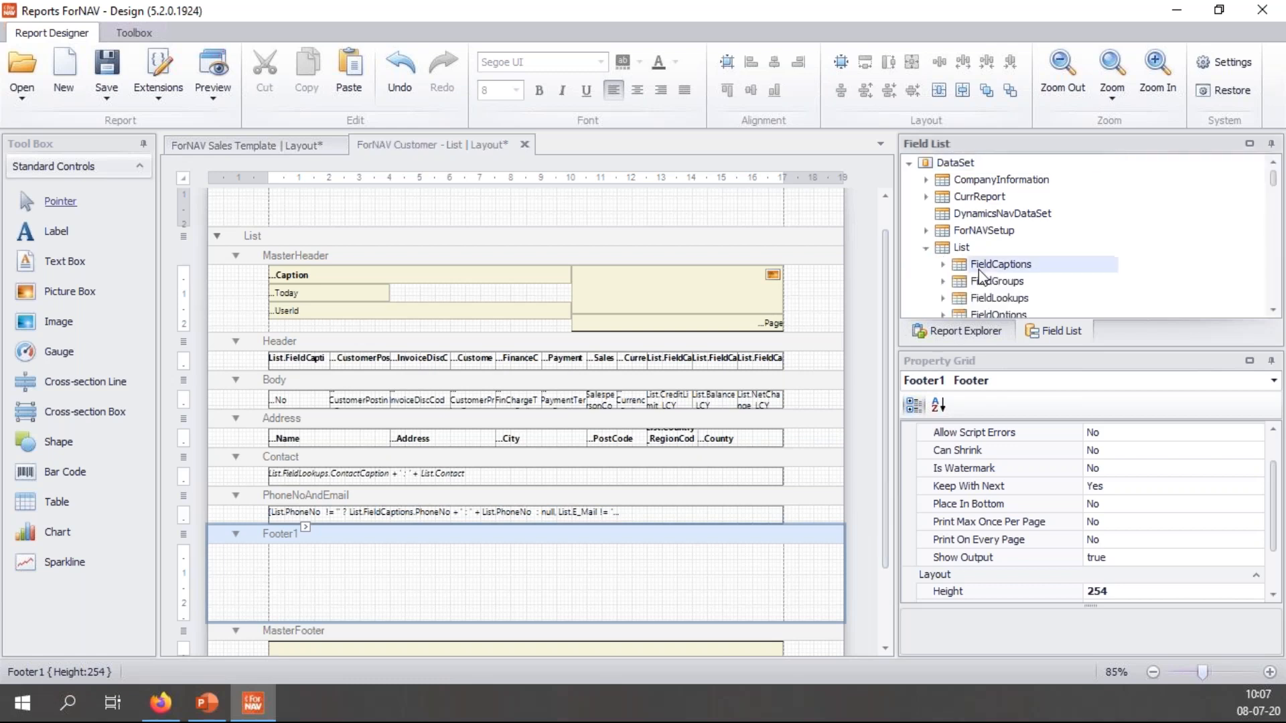
scroll(982, 276, "down", 4)
left_click_drag(996, 243, 741, 553)
type("net")
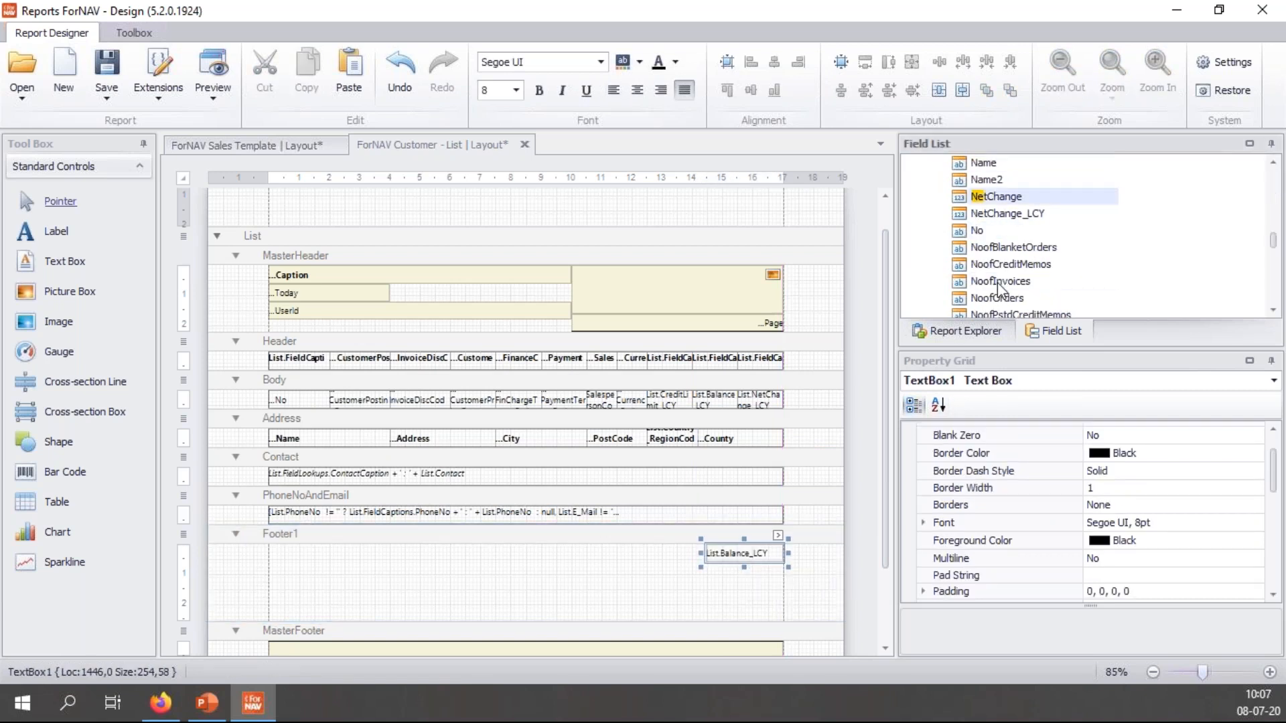
left_click_drag(1021, 216, 745, 572)
Step: Place the List field captions for Balance_LCY and NetChange_LCY in Footer1, directly left of their matching value boxes
scroll(1005, 236, "up", 15)
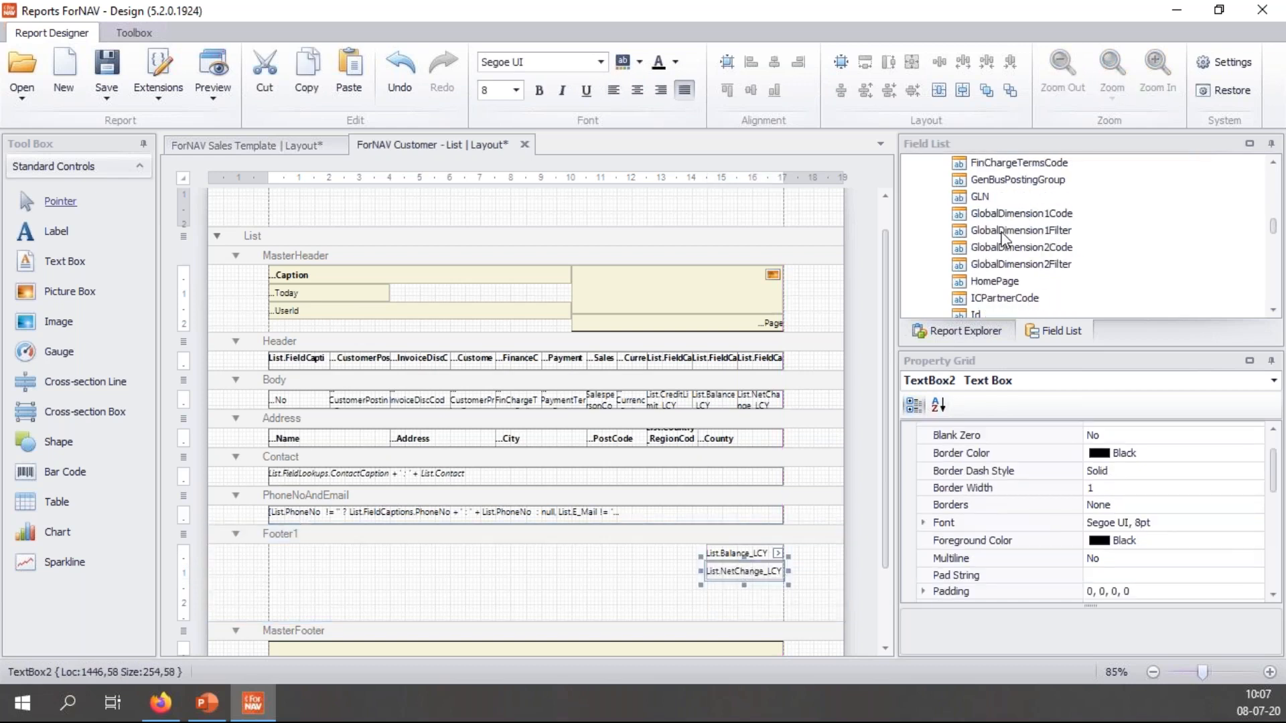
scroll(1005, 235, "up", 10)
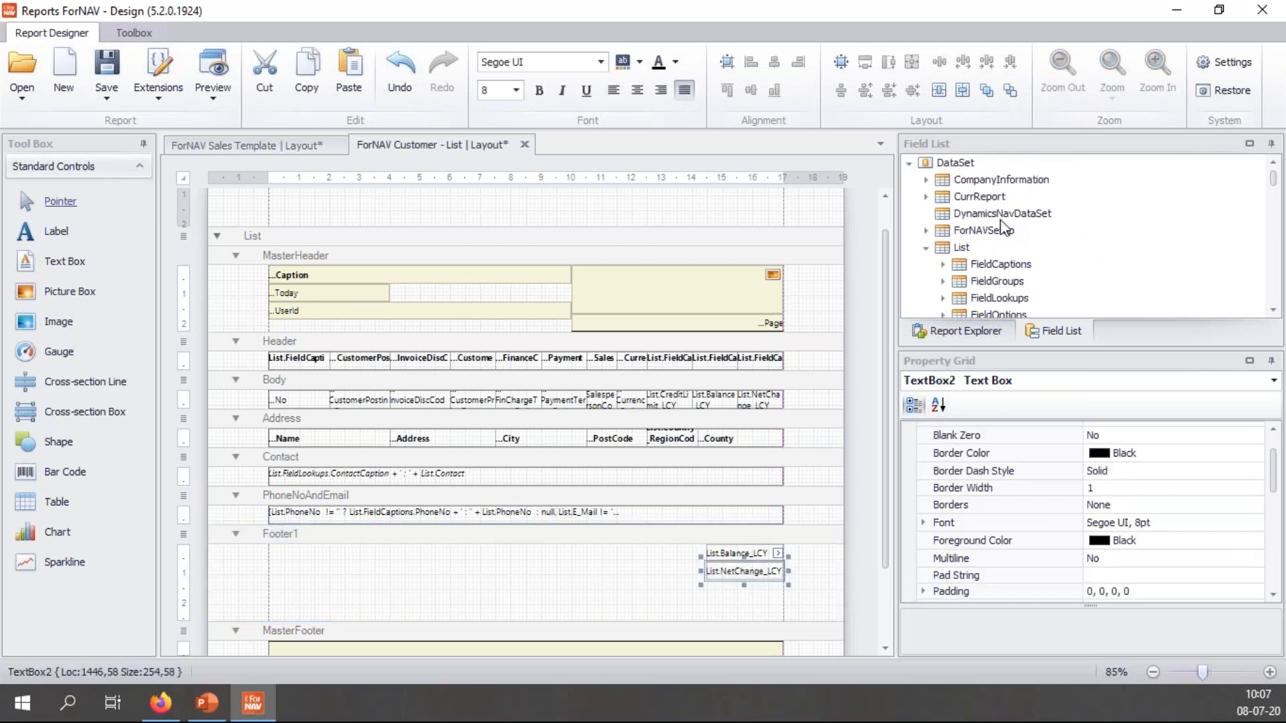
left_click(943, 265)
scroll(1057, 282, "down", 3)
left_click_drag(1035, 187, 662, 558)
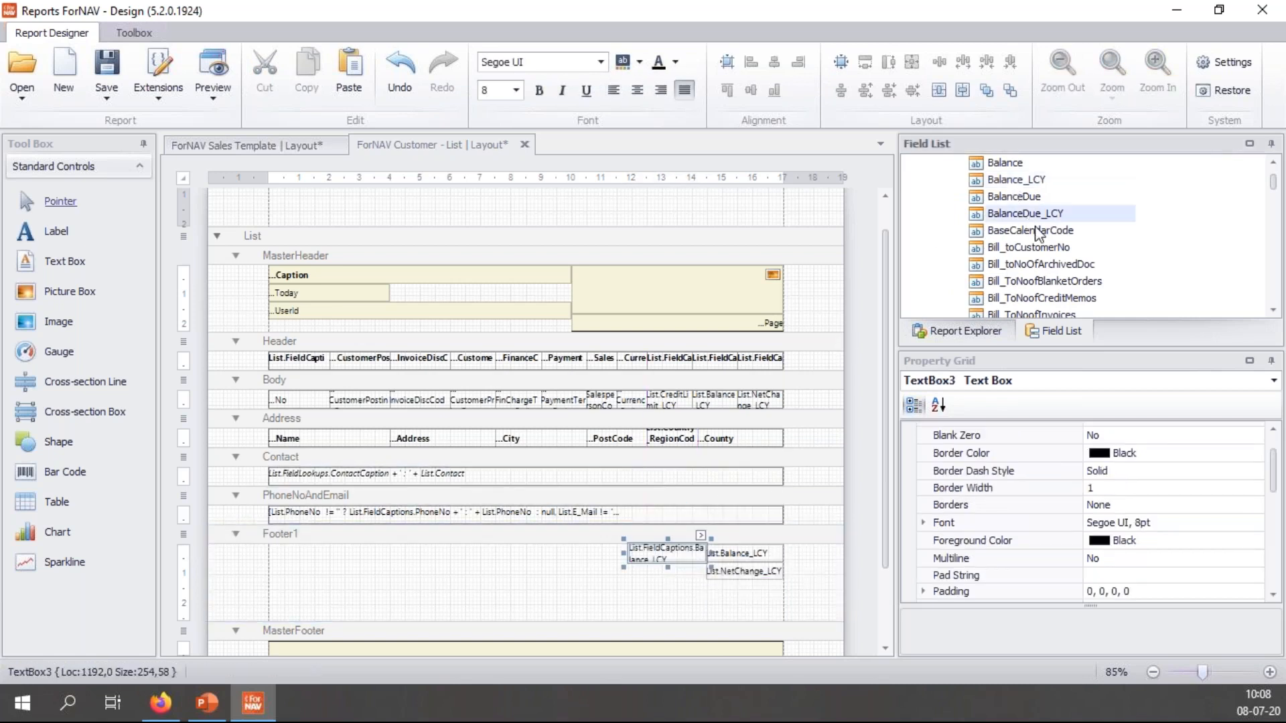
scroll(1042, 233, "down", 10)
left_click_drag(1039, 171, 677, 581)
Step: Shrink Footer1 to fit its four boxes and give all of them a light red background
left_click_drag(585, 551, 750, 577)
left_click(639, 61)
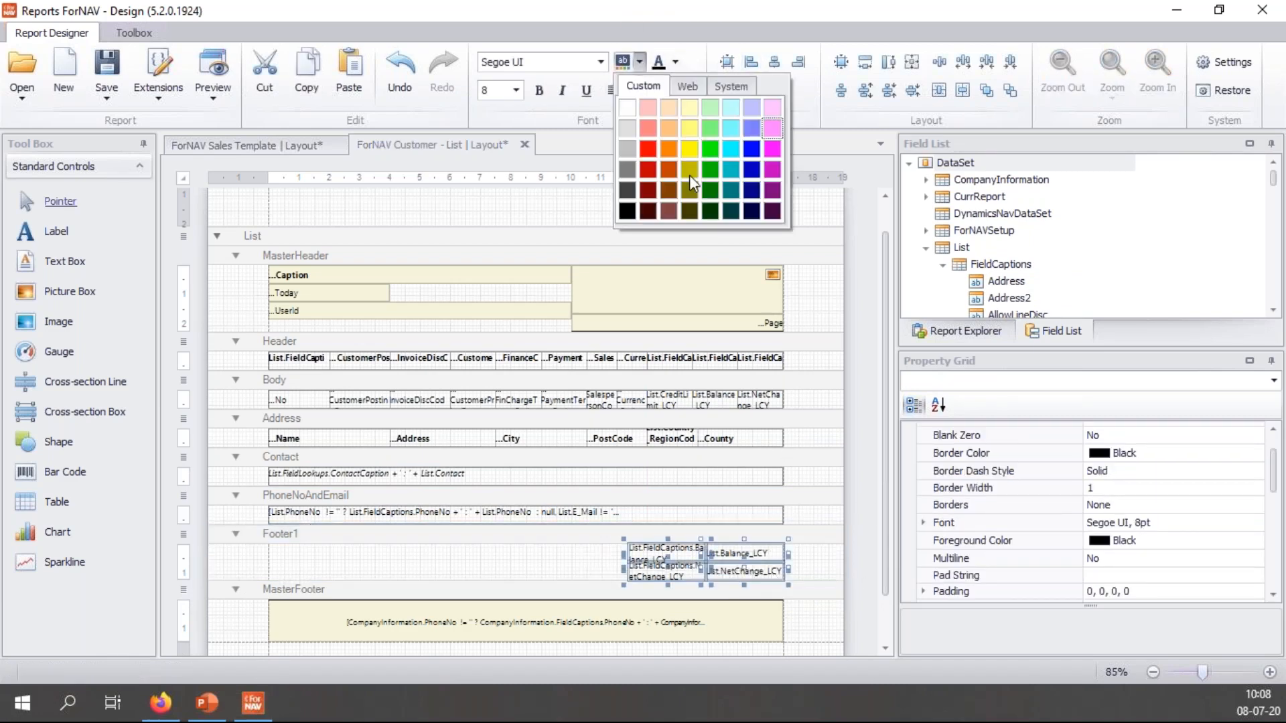
left_click(648, 134)
left_click(548, 531)
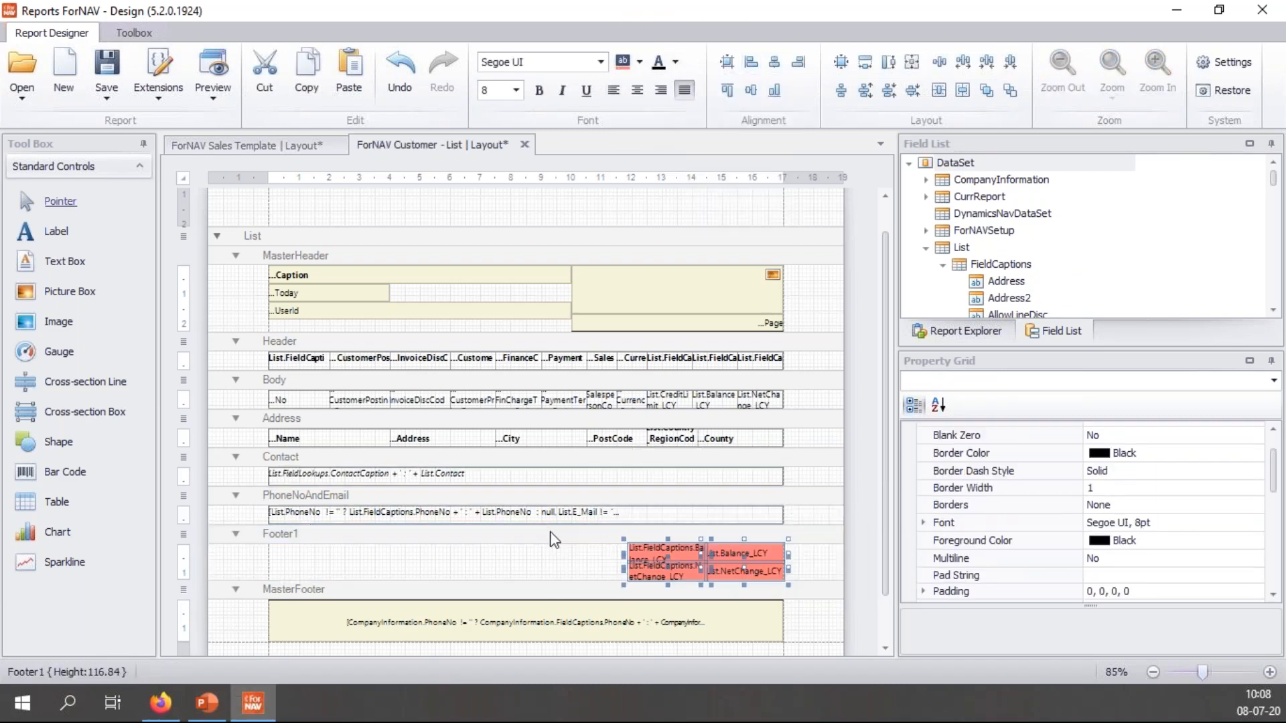
Step: Check the Total Fields property of the List data item and preview the Customer List report without filters
left_click(565, 235)
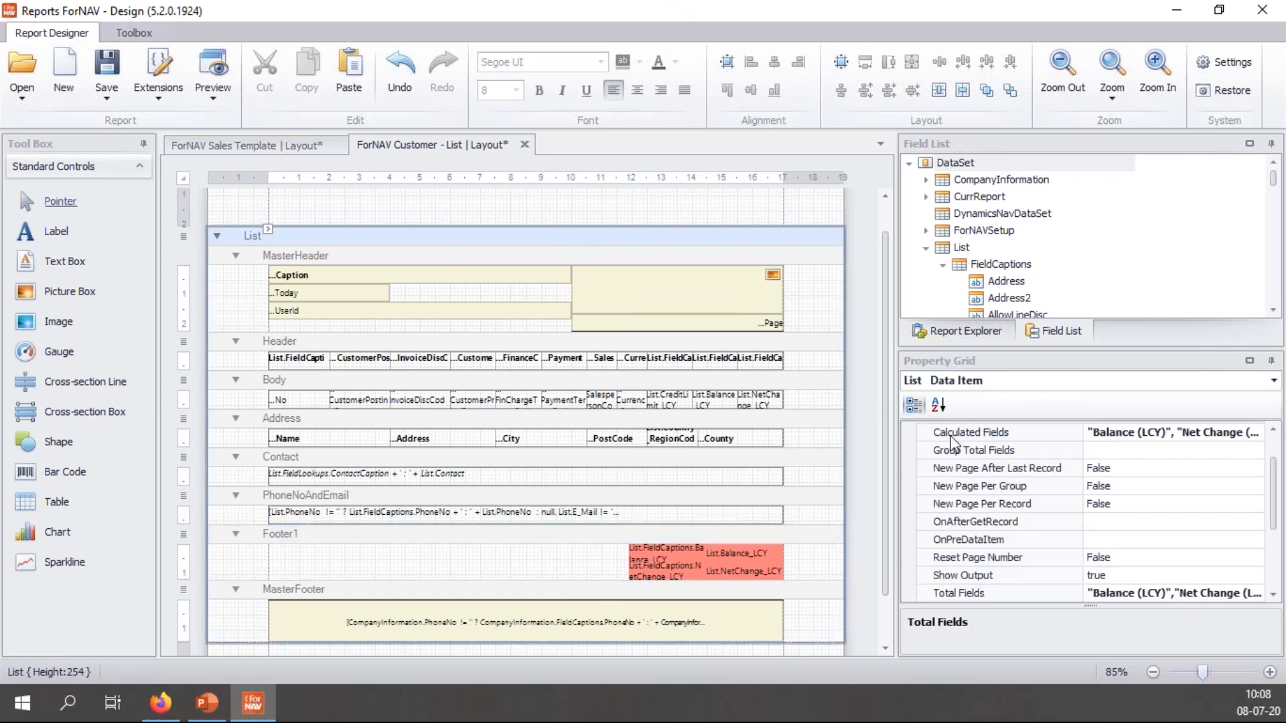
left_click(1134, 593)
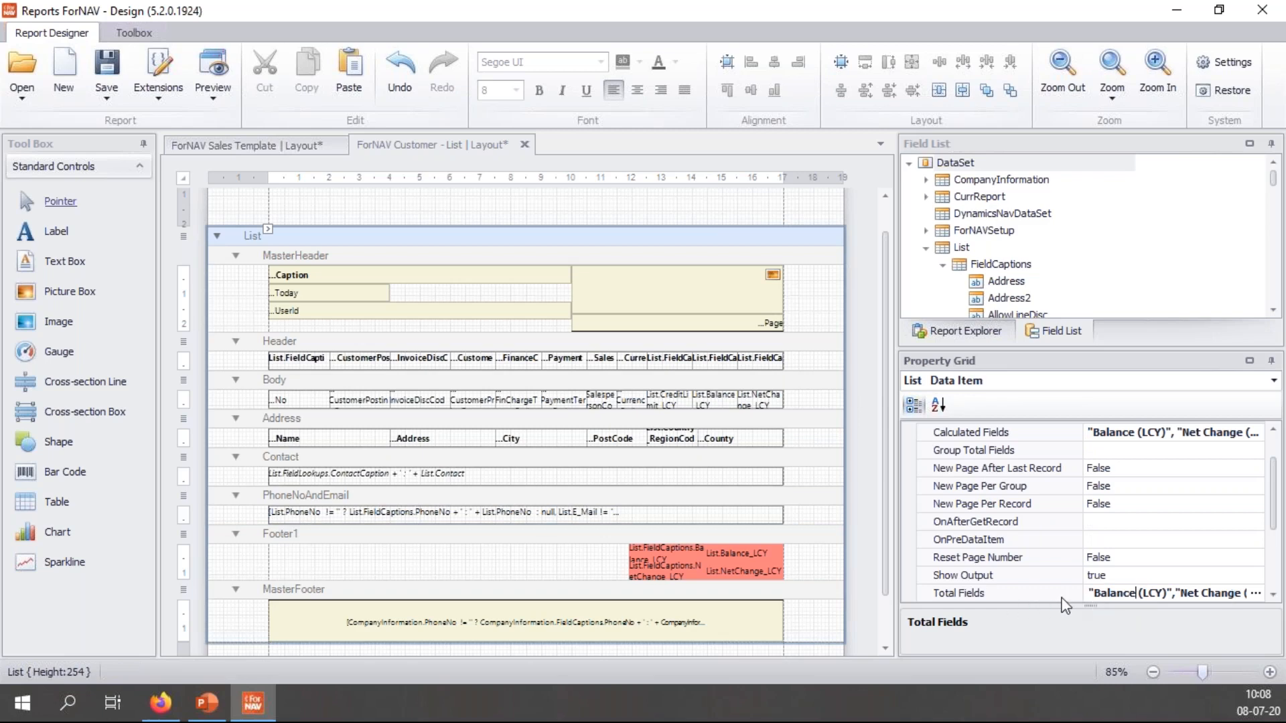
left_click(215, 60)
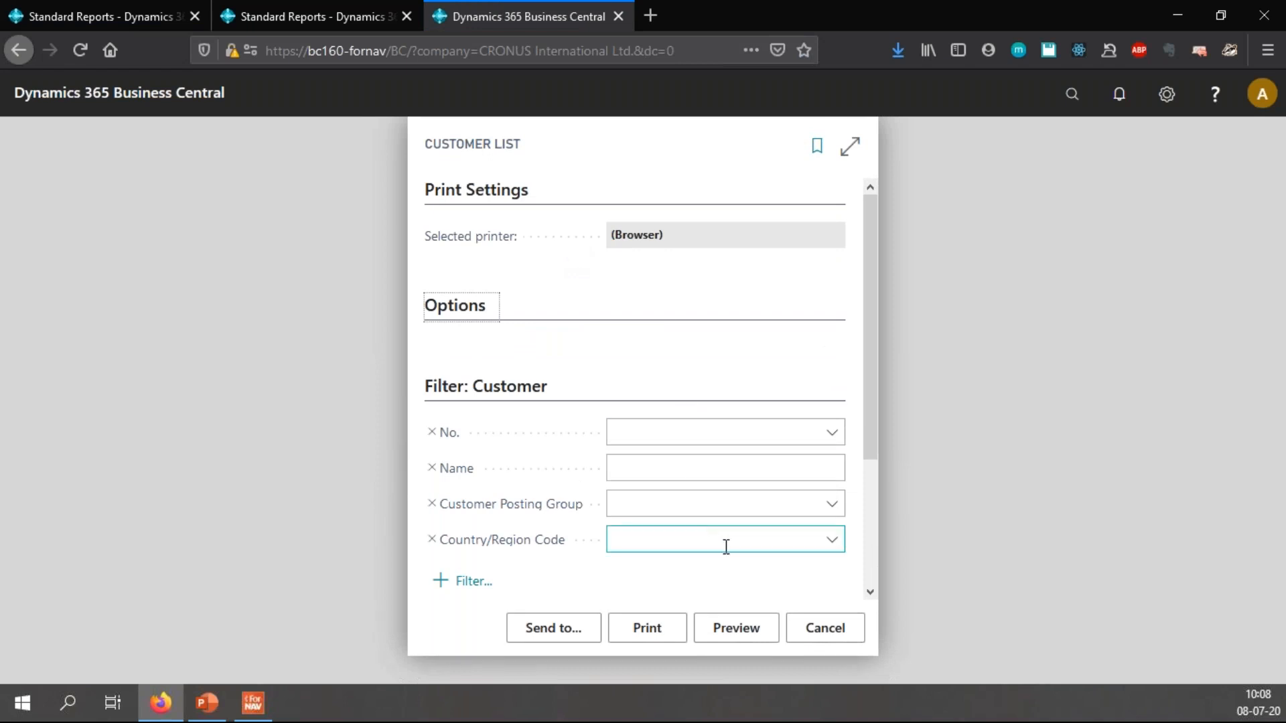
left_click(738, 631)
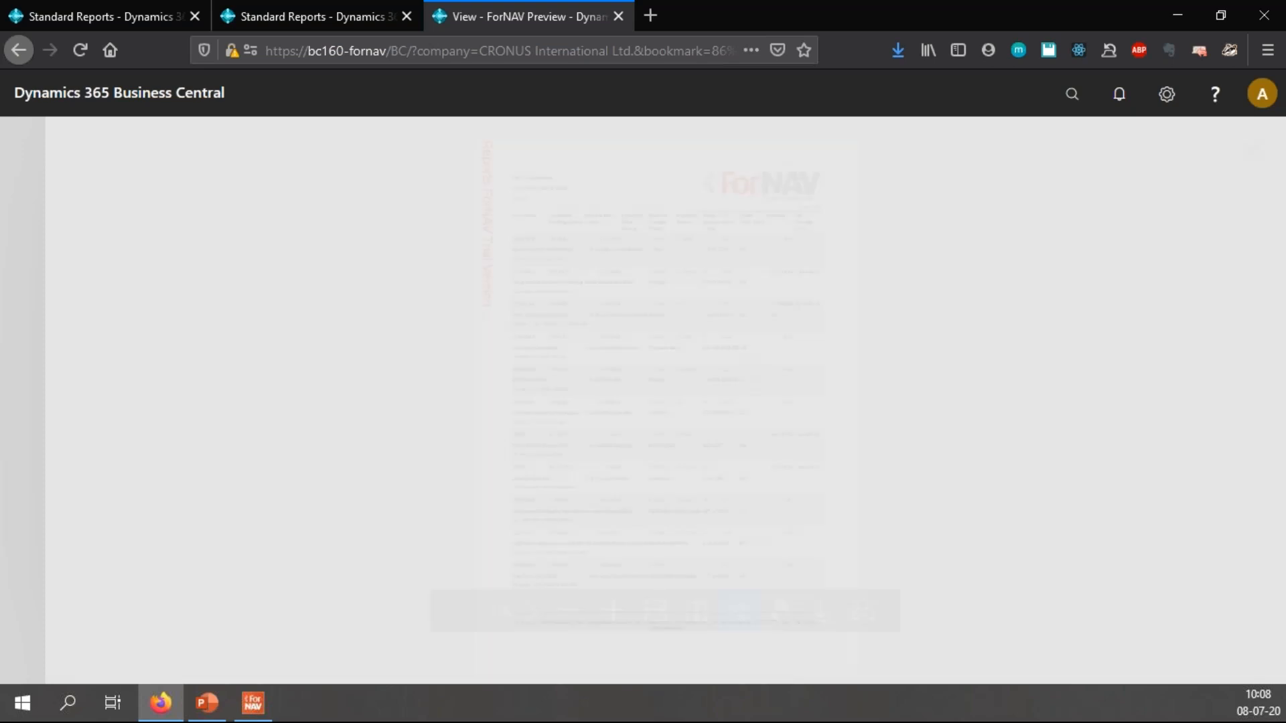
Step: Examine the red Balance and Net Change footer totals on the preview's last page, and close the preview
scroll(665, 400, "down", 10)
scroll(666, 400, "down", 15)
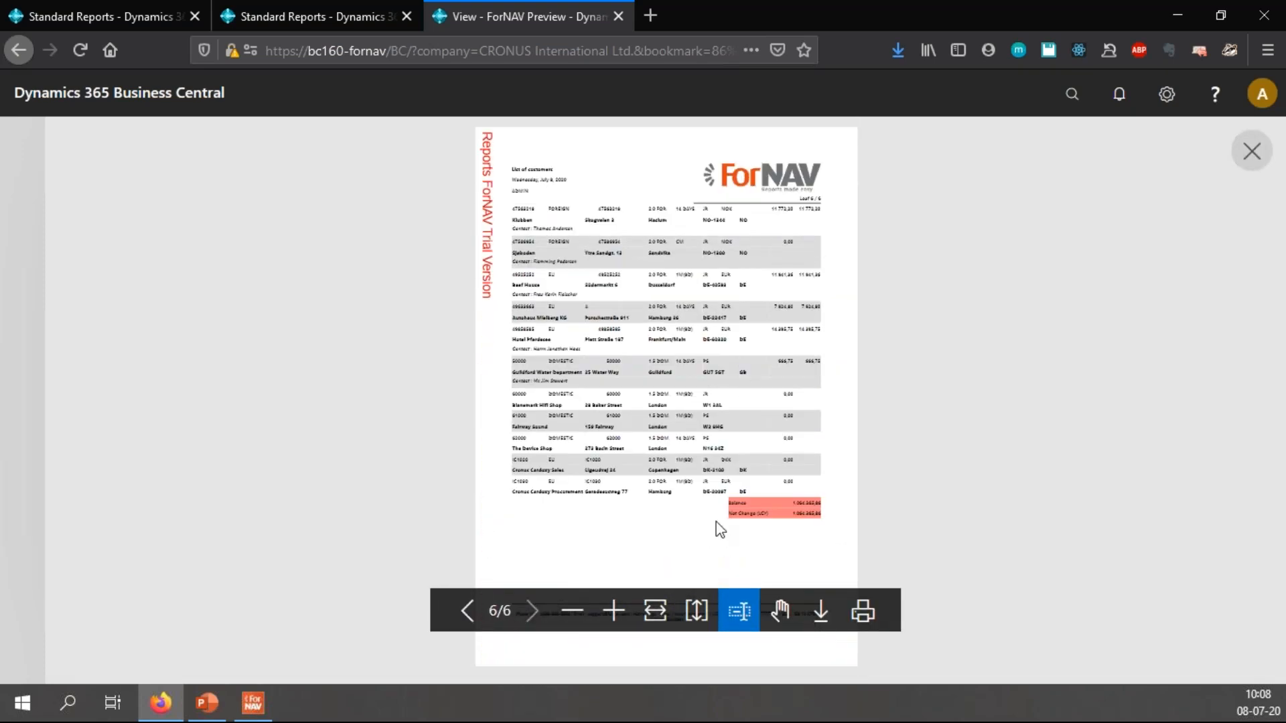
left_click(628, 619)
scroll(765, 501, "down", 3)
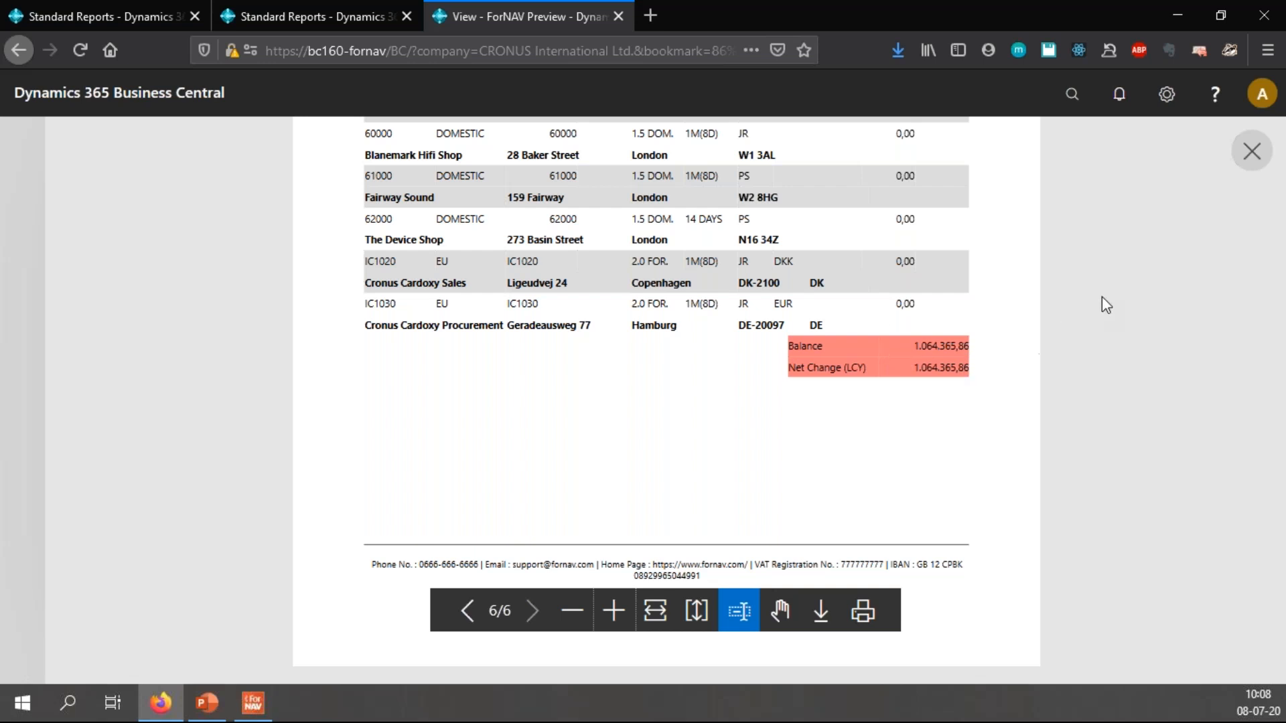
key("Escape")
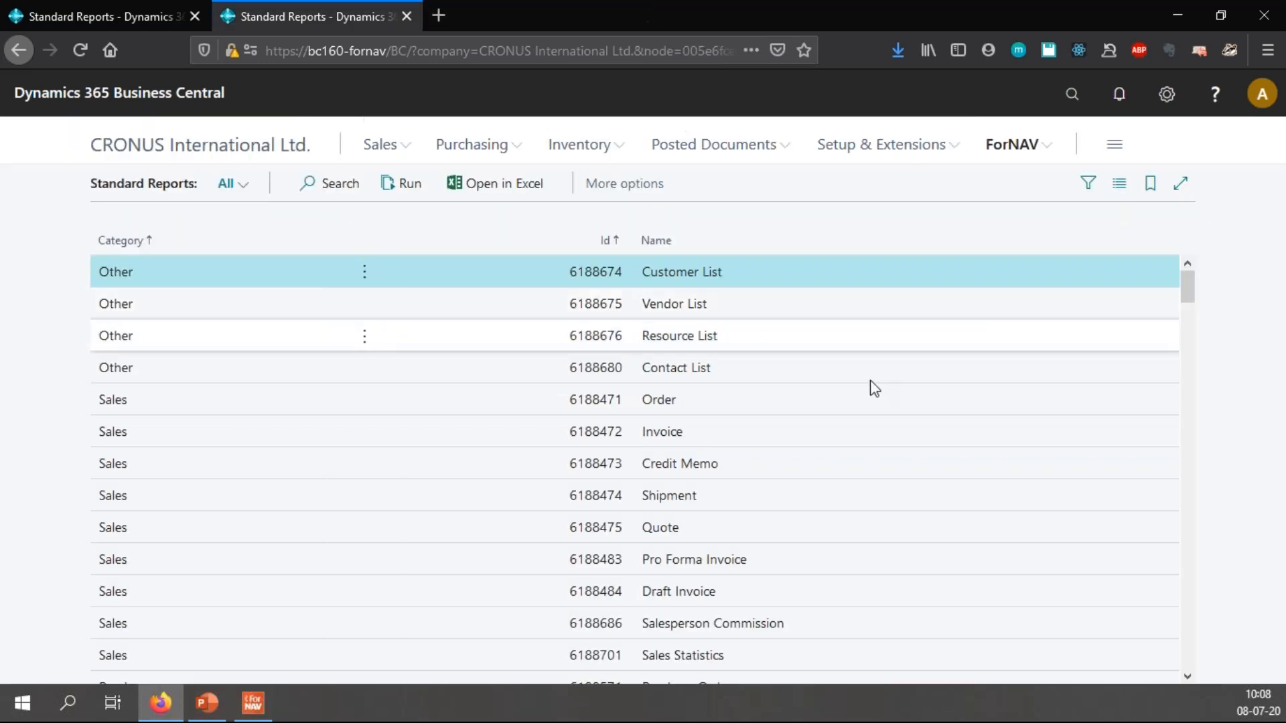
Step: Return to the ForNAV designer and insert a TransHeader section and a TransFooter section into the List data item
left_click(253, 703)
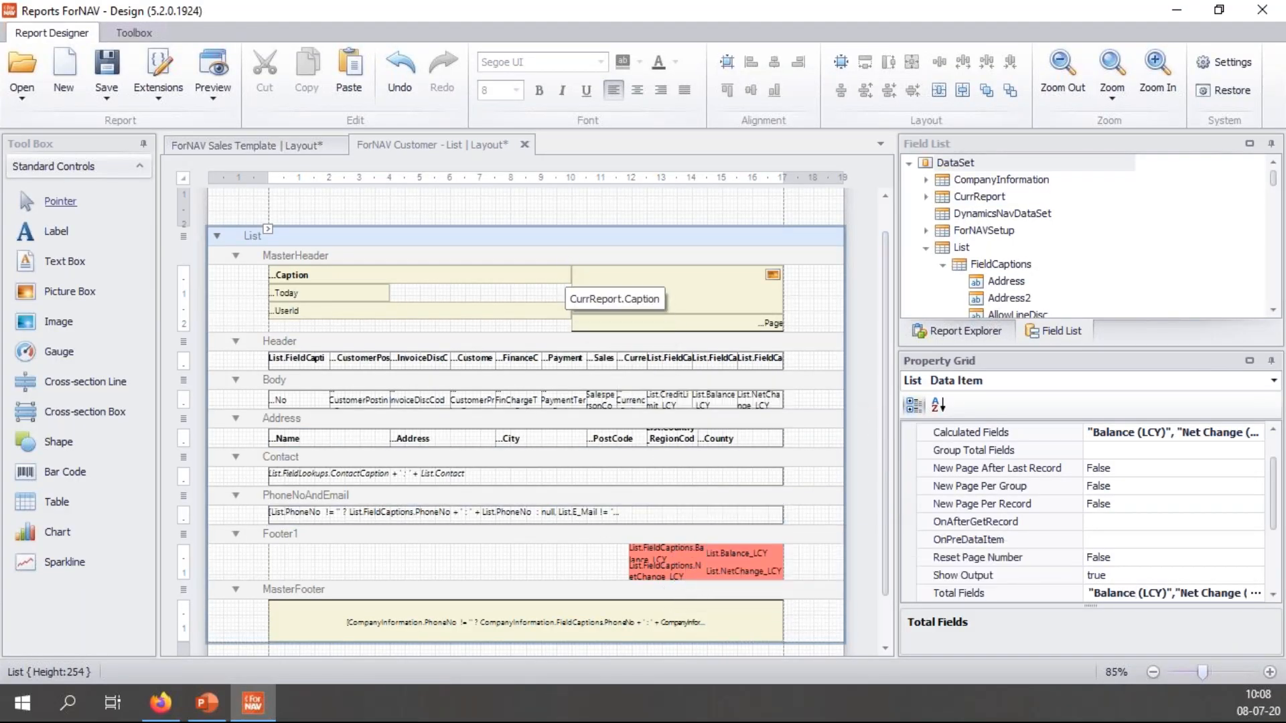
right_click(562, 240)
mouse_move(674, 397)
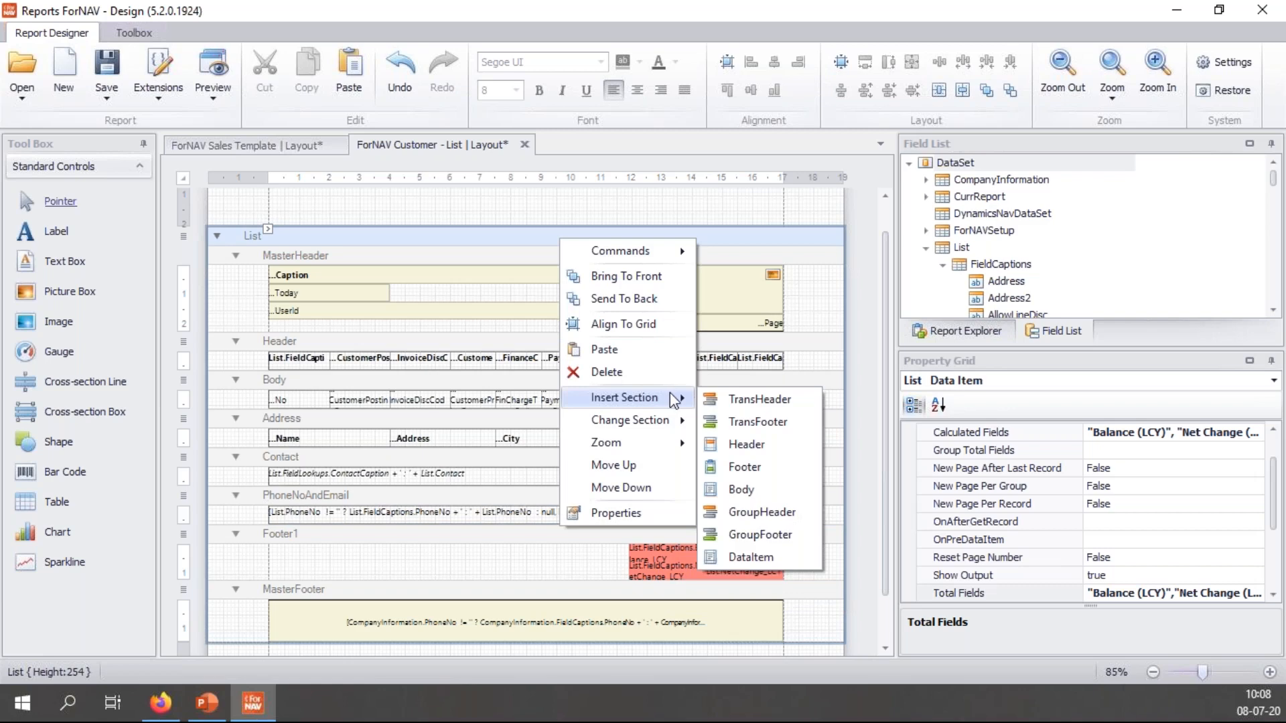
left_click(790, 398)
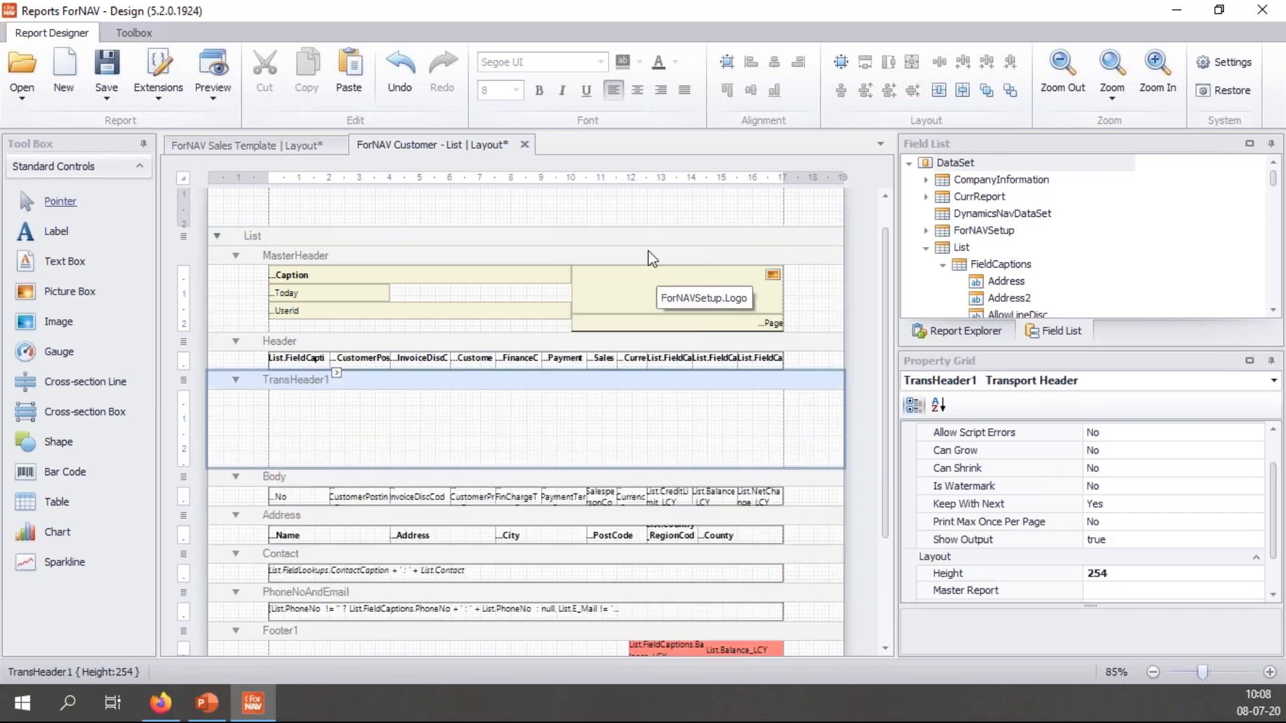
right_click(649, 243)
mouse_move(741, 402)
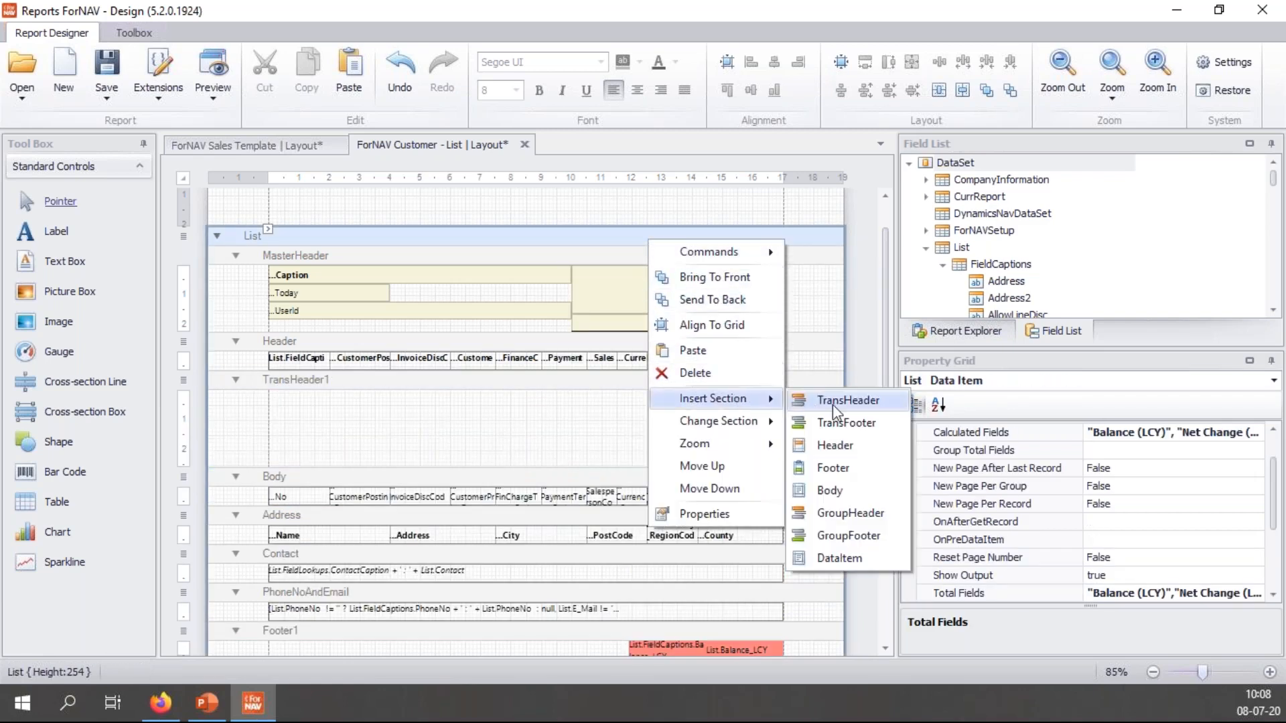
left_click(851, 423)
Step: Copy the four red total boxes from Footer1 into TransFooter1 and shrink that section to fit them
scroll(851, 431, "down", 1)
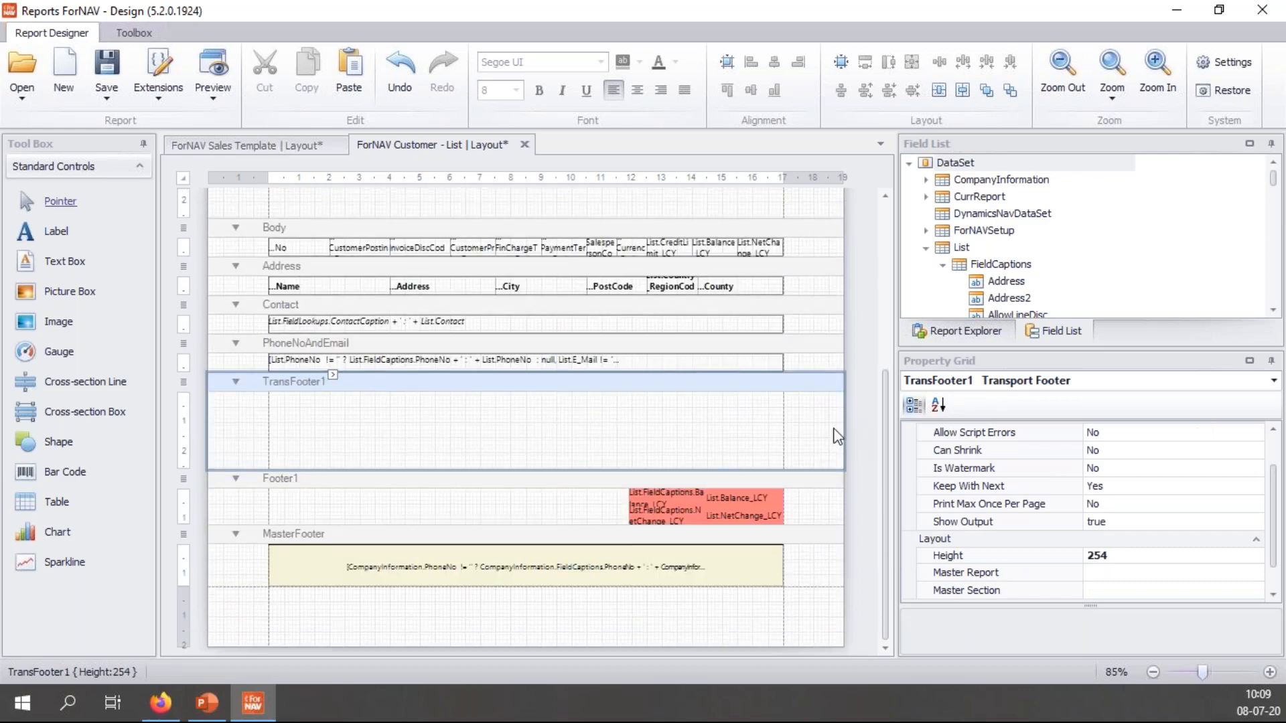
left_click_drag(594, 497, 790, 540)
key("ctrl+c")
left_click(685, 413)
key("ctrl+v")
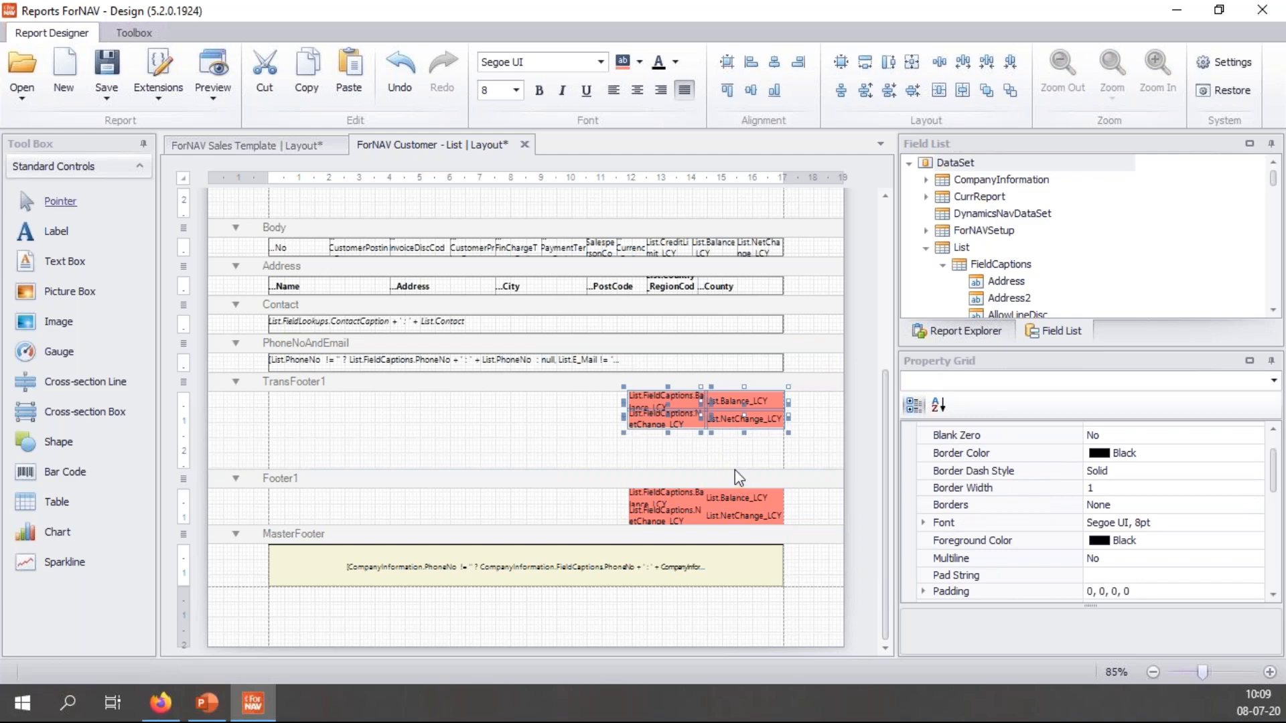
left_click(736, 470)
left_click_drag(736, 467, 736, 426)
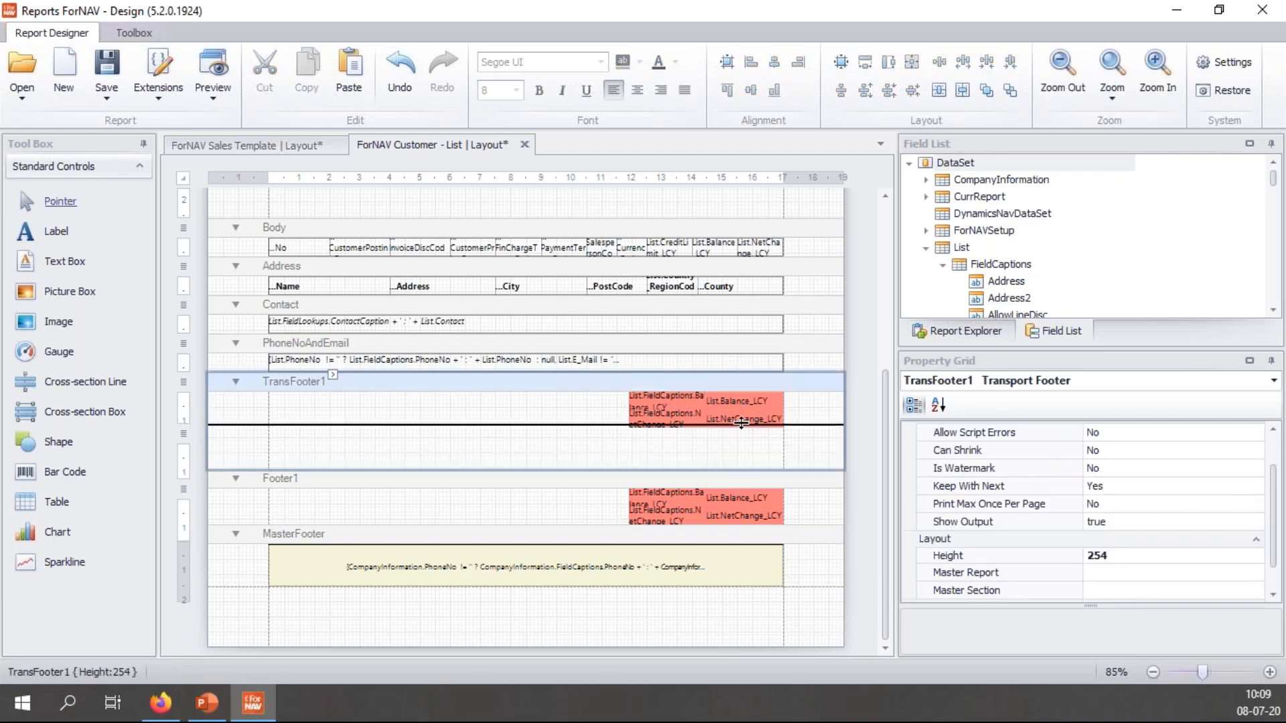
Step: Give the four caption and value boxes in TransFooter1 a light magenta background
left_click_drag(597, 441, 760, 469)
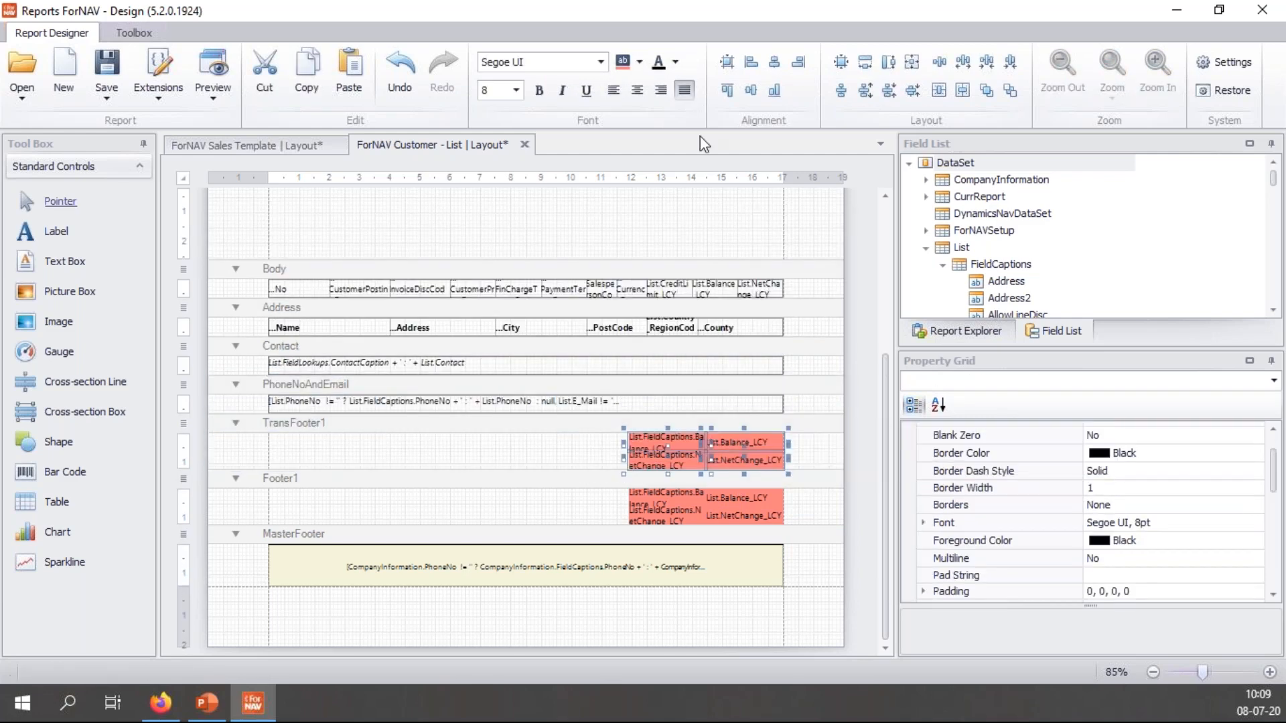
left_click(640, 62)
left_click(774, 137)
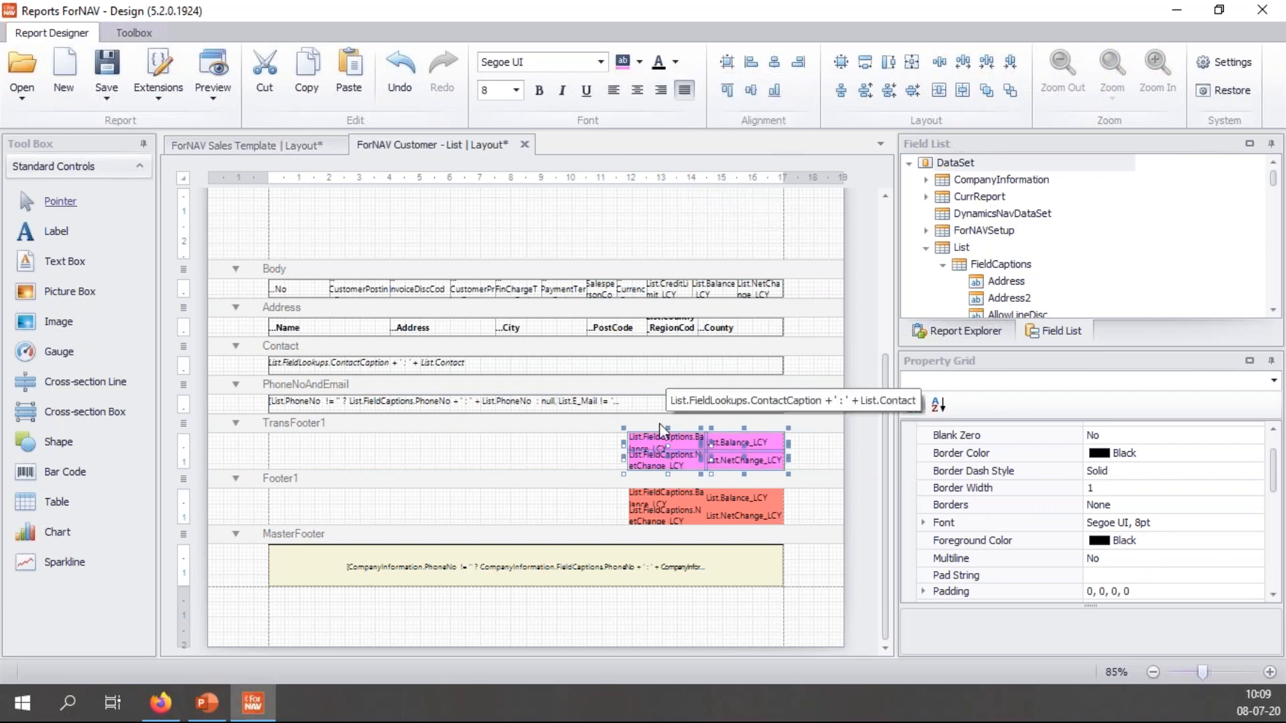
Step: Copy the four magenta boxes from TransFooter1 into TransHeader1 and shrink that section to fit them
scroll(602, 454, "up", 4)
left_click(657, 476)
key("ctrl+v")
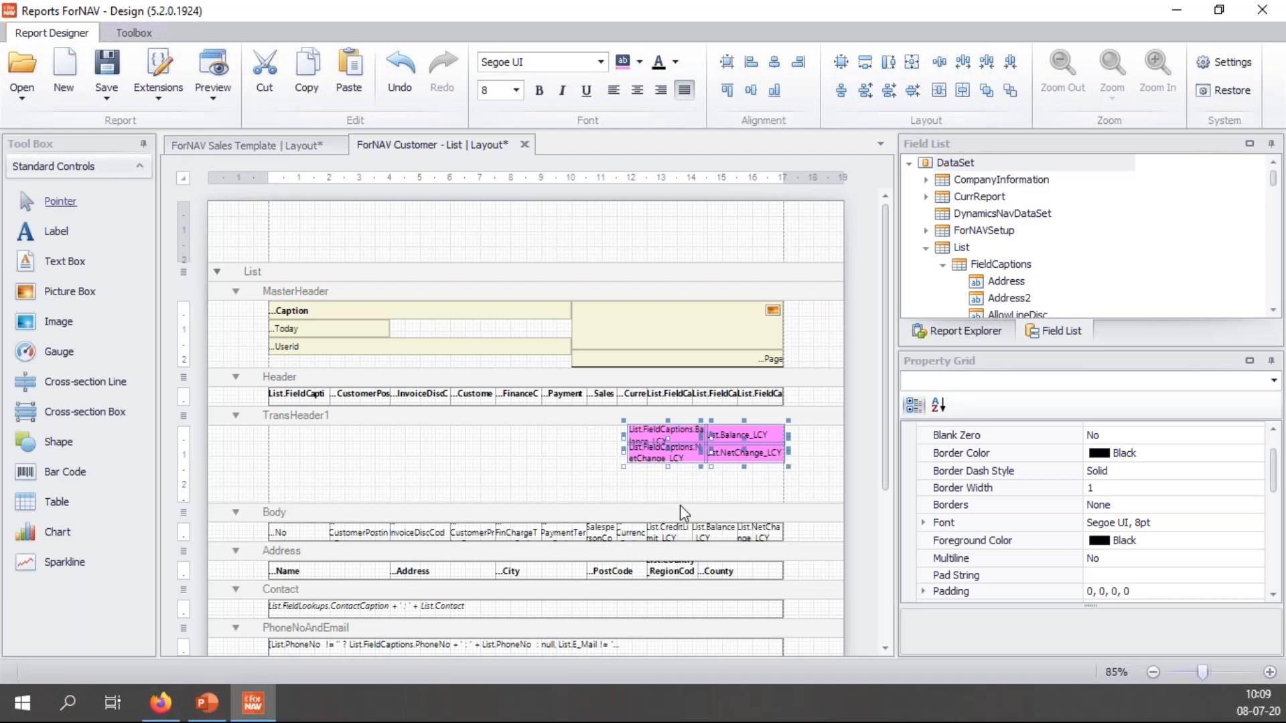
left_click_drag(682, 504, 683, 462)
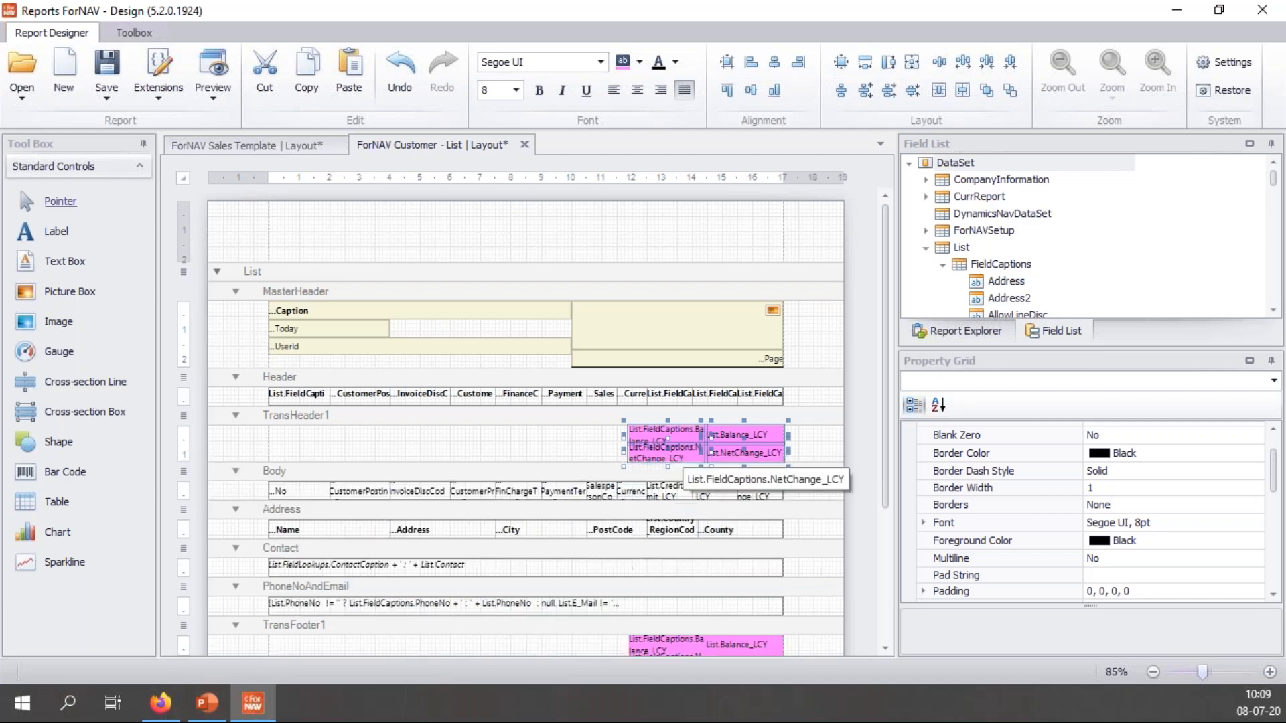
scroll(677, 410, "down", 3)
left_click(540, 324)
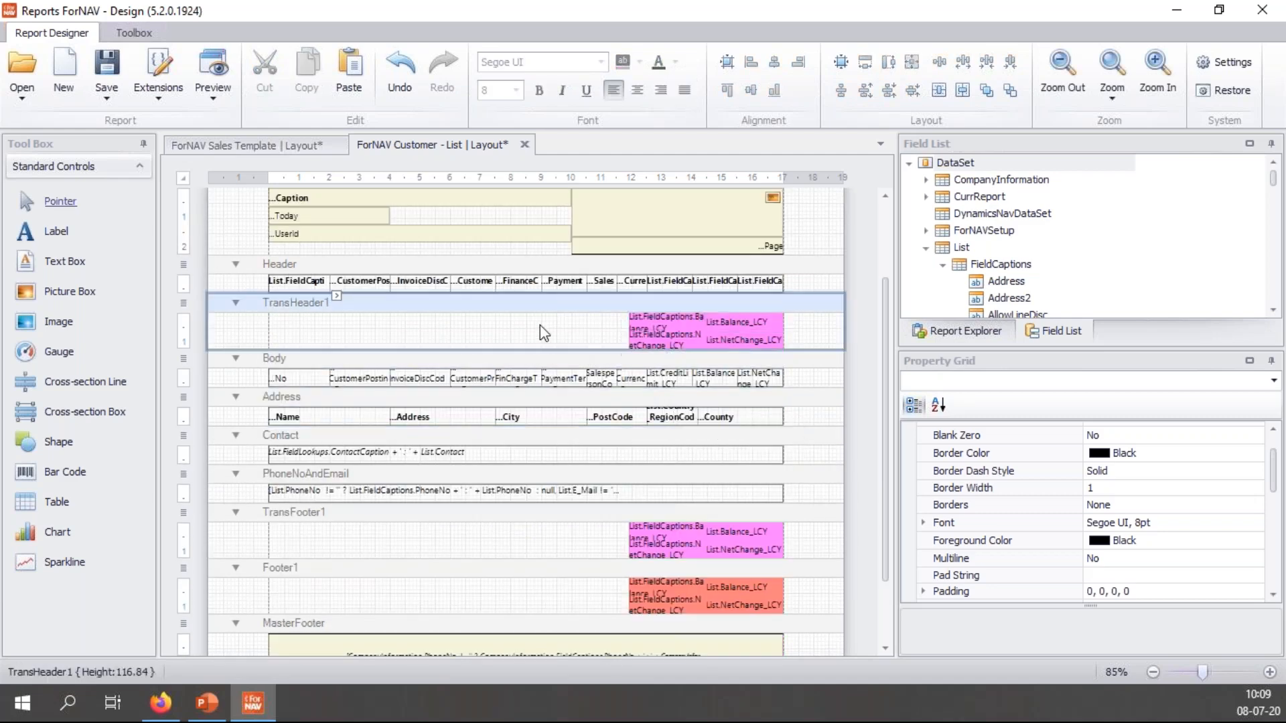
Step: Preview the Customer List report and examine the magenta transport totals at the end of its first page
left_click(211, 71)
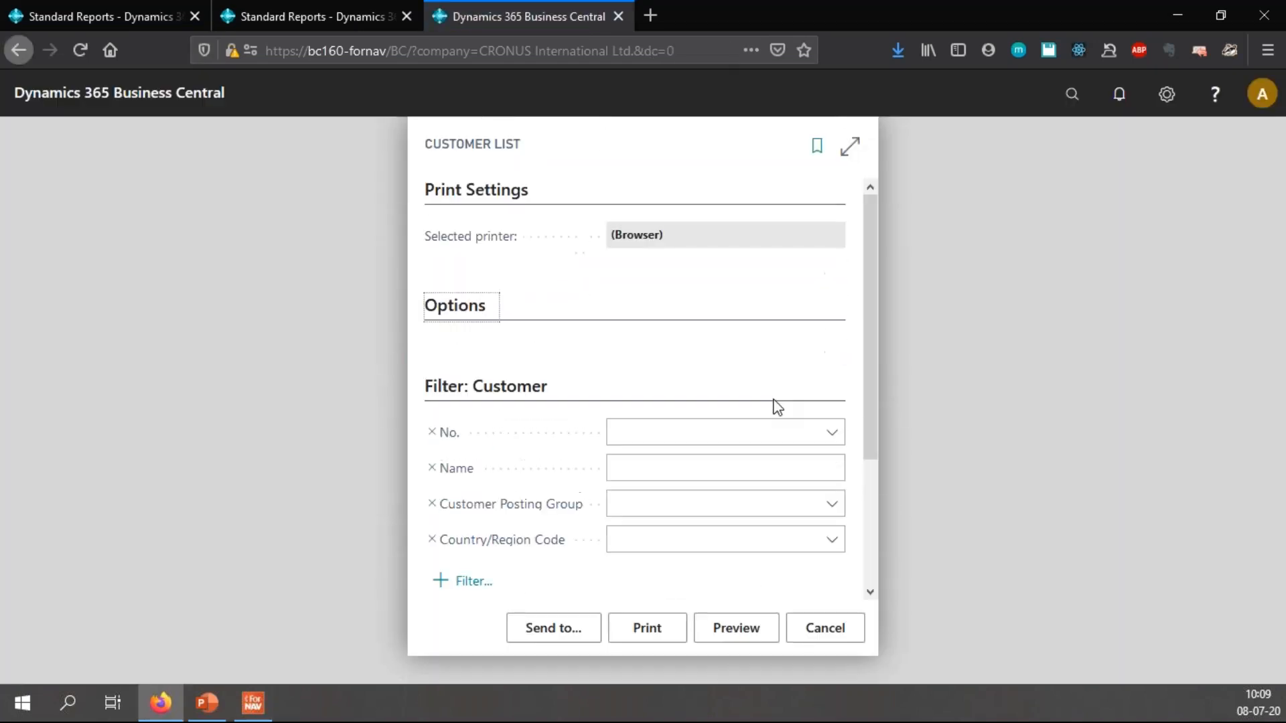
left_click(741, 634)
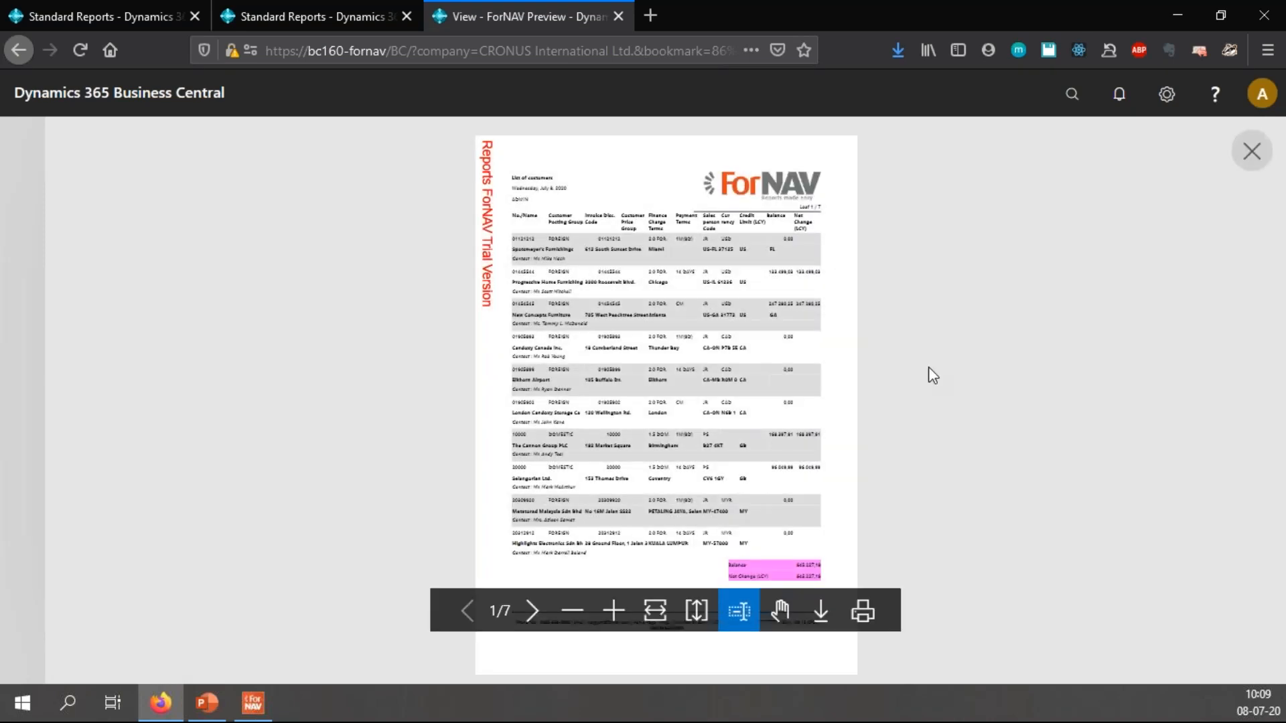
left_click(614, 610)
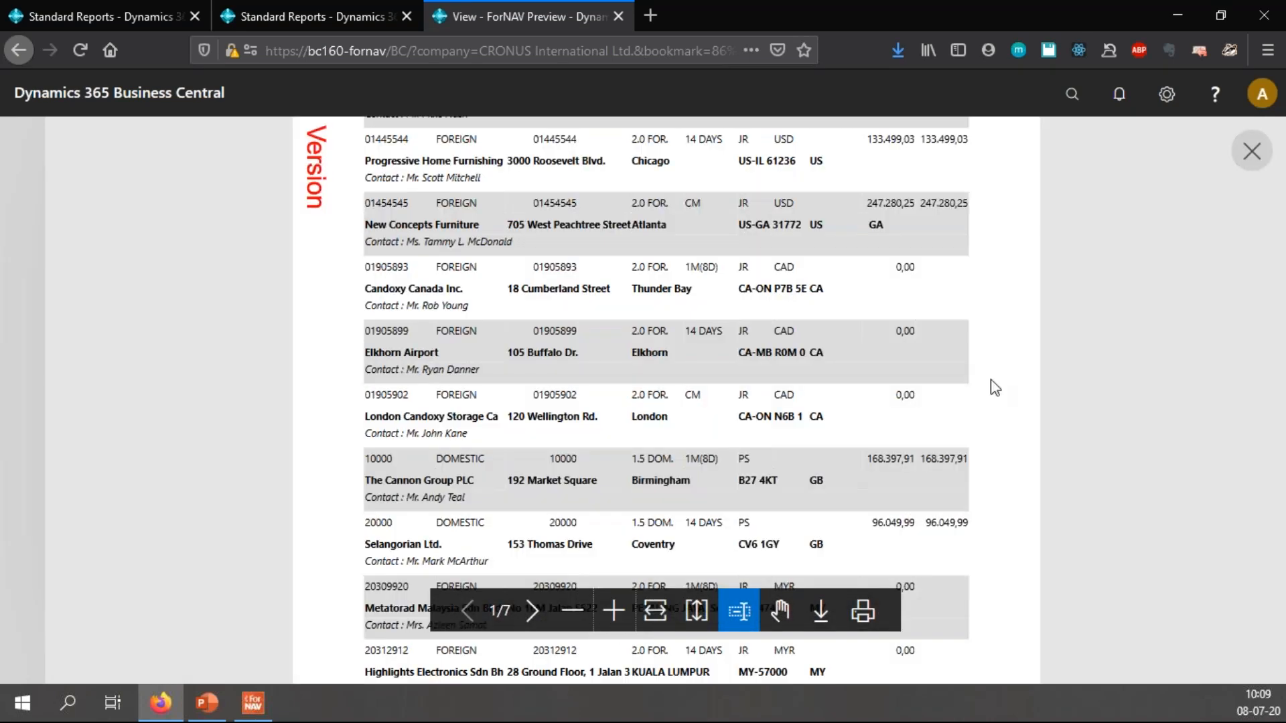
scroll(1087, 333, "down", 2)
scroll(1085, 333, "down", 2)
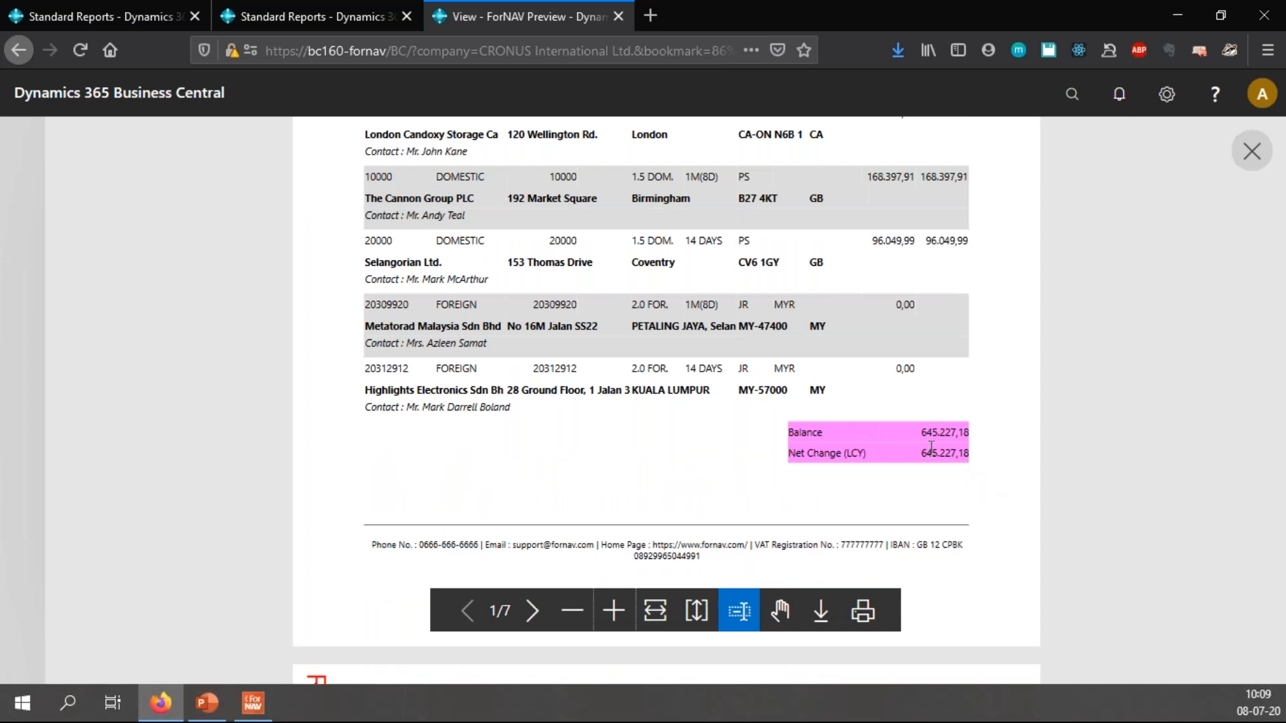
Step: Compare the magenta transport header and footer totals across pages 2 to 6 of the previewed report
scroll(934, 458, "down", 6)
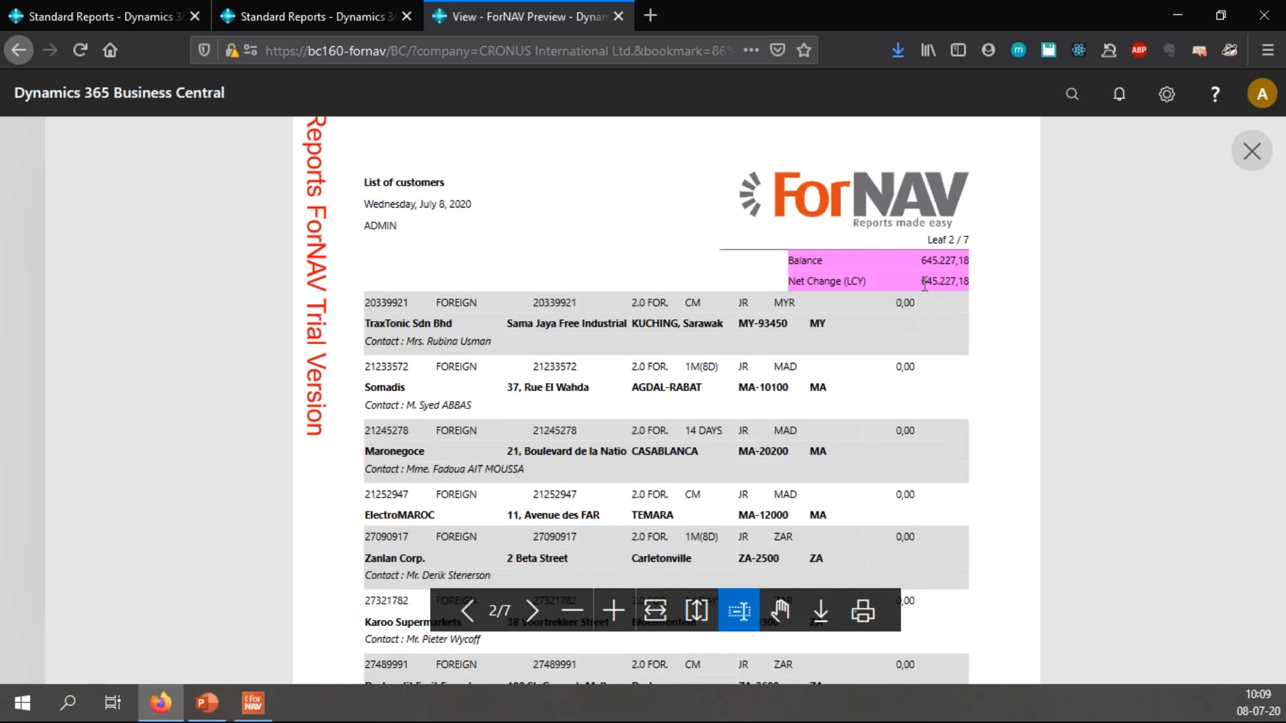
scroll(978, 338, "down", 2)
scroll(979, 339, "down", 4)
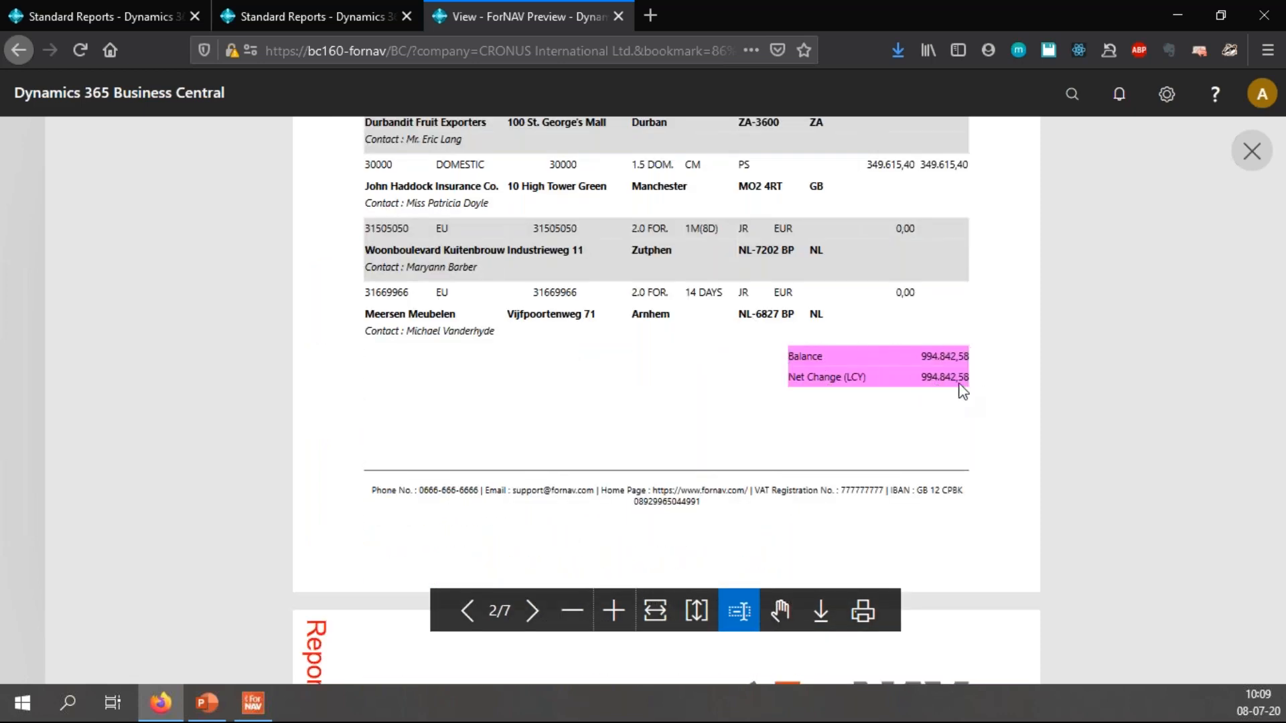
scroll(963, 391, "down", 12)
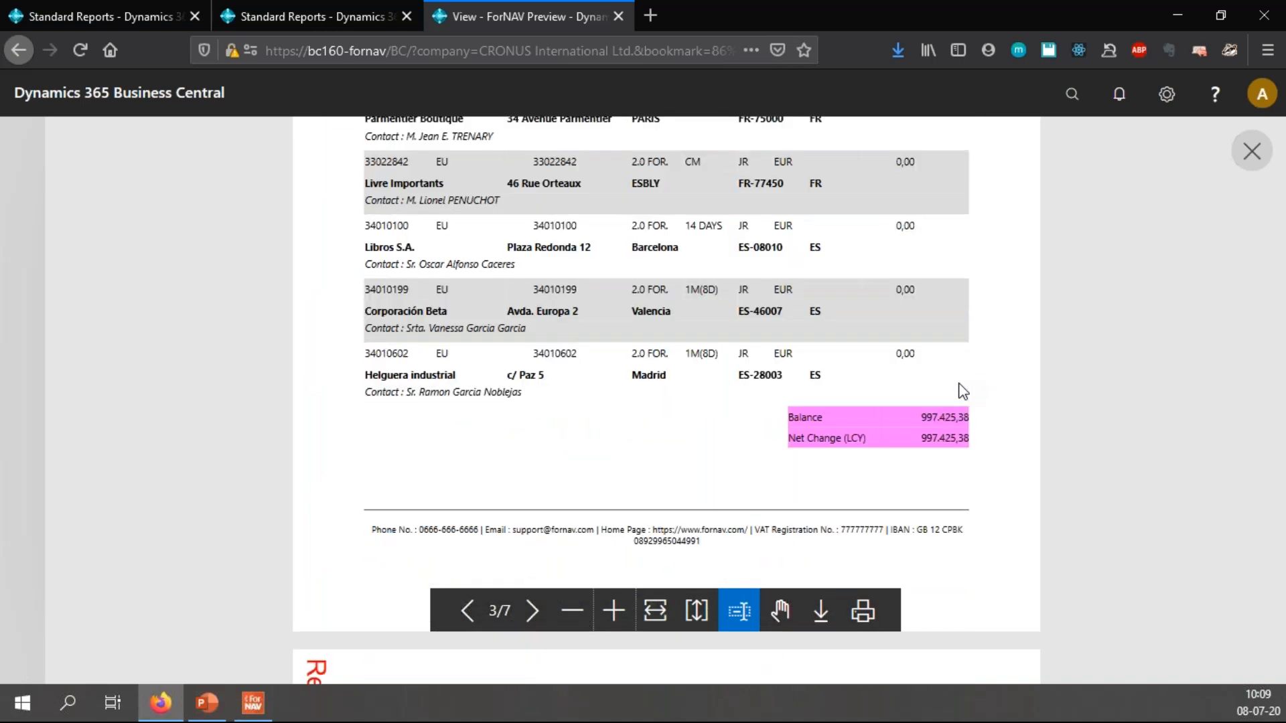
scroll(963, 390, "down", 20)
scroll(960, 384, "down", 12)
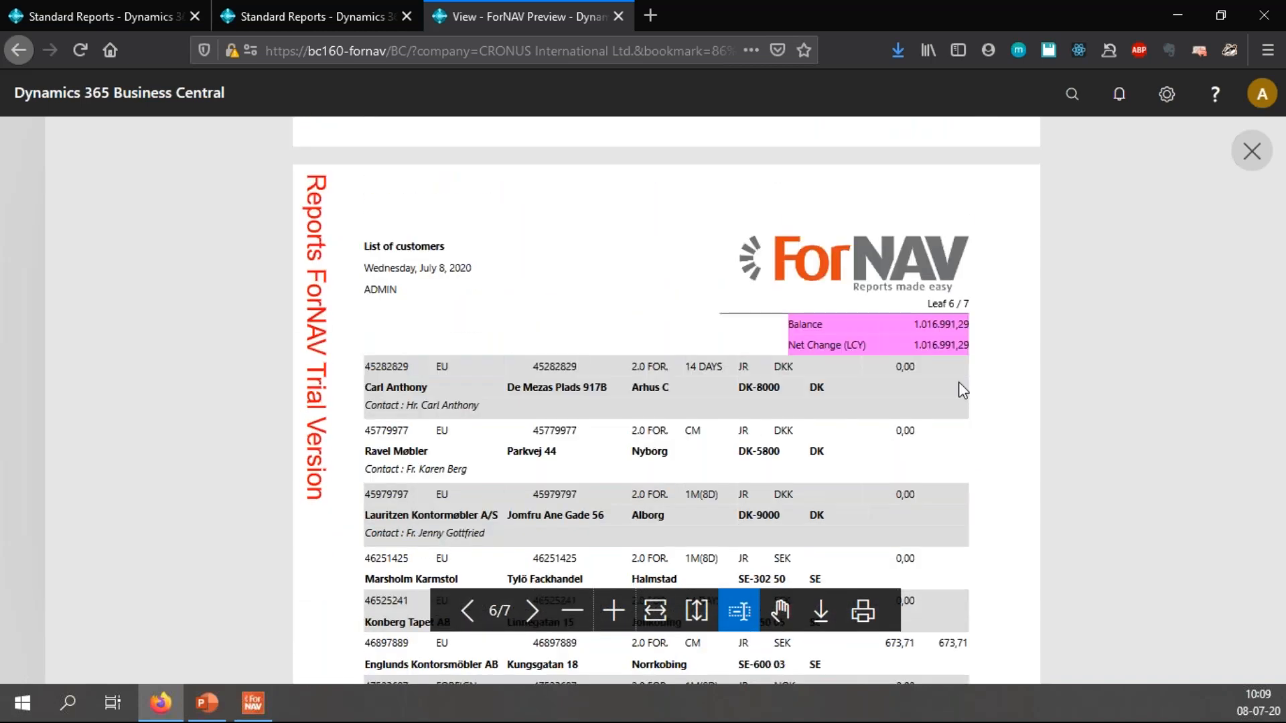
Step: Examine the magenta transport header totals and the red footer totals on the report's last page
scroll(959, 382, "down", 20)
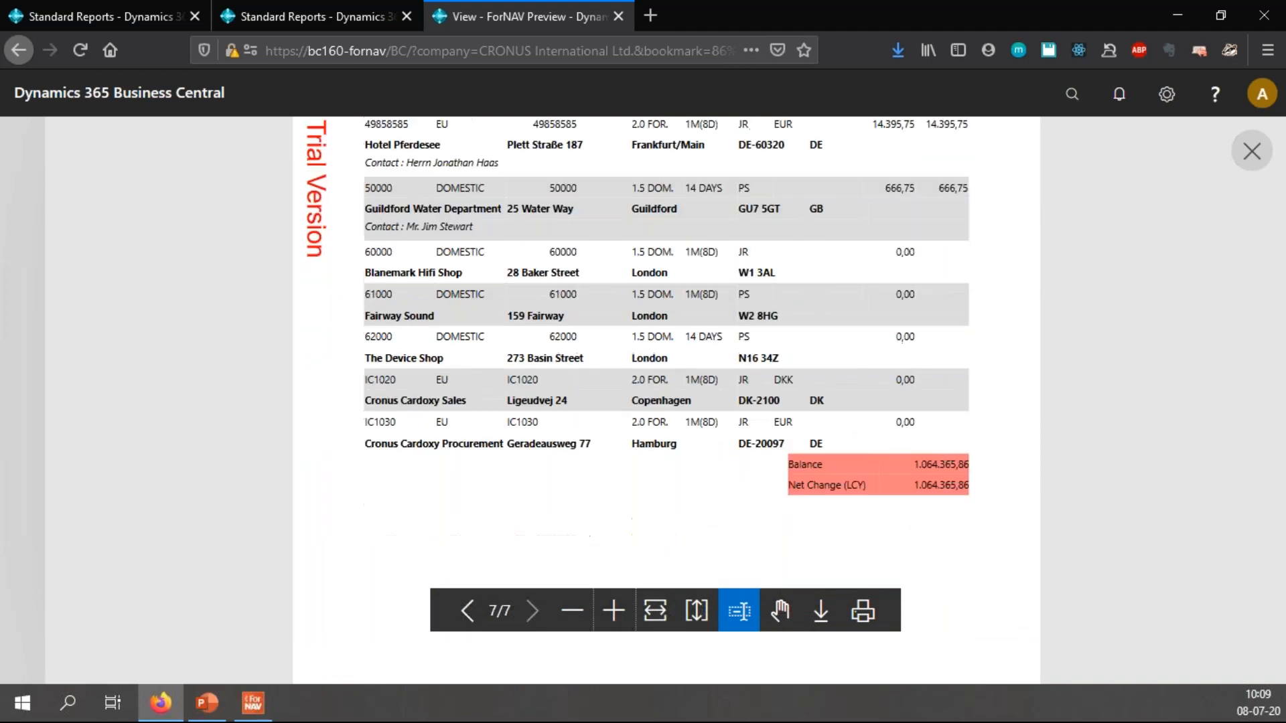
scroll(987, 374, "up", 3)
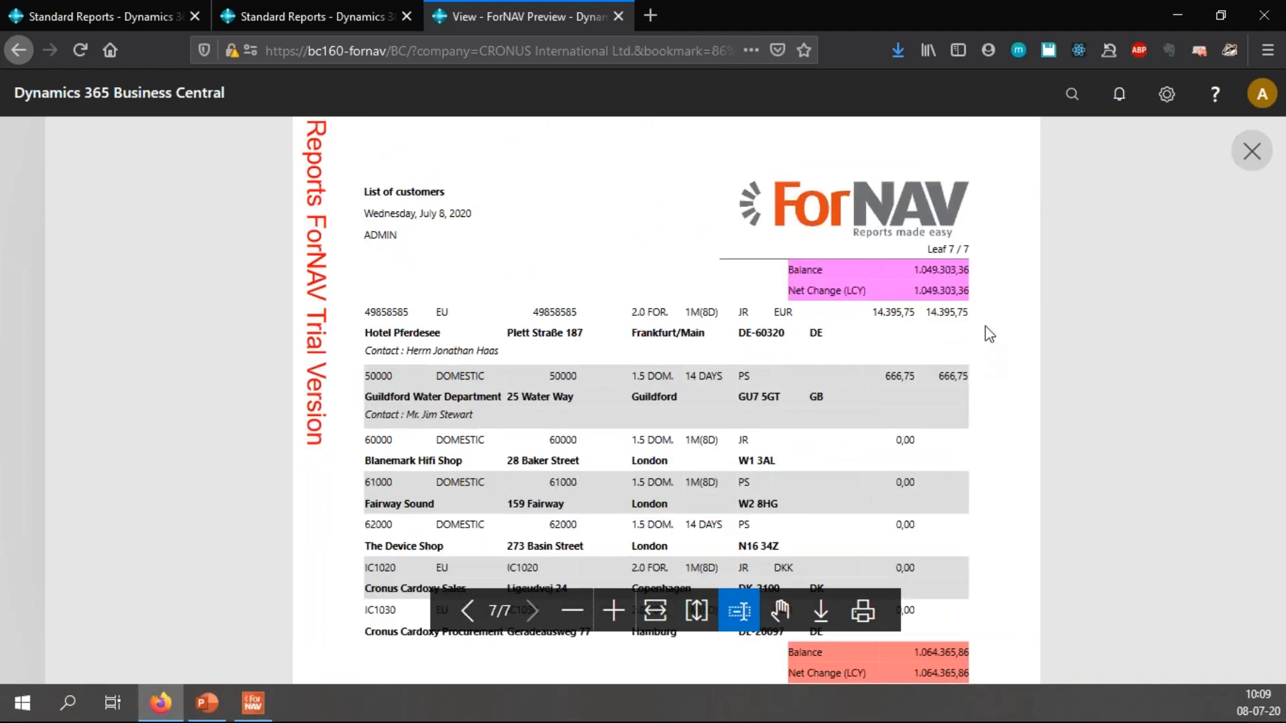
scroll(875, 372, "down", 8)
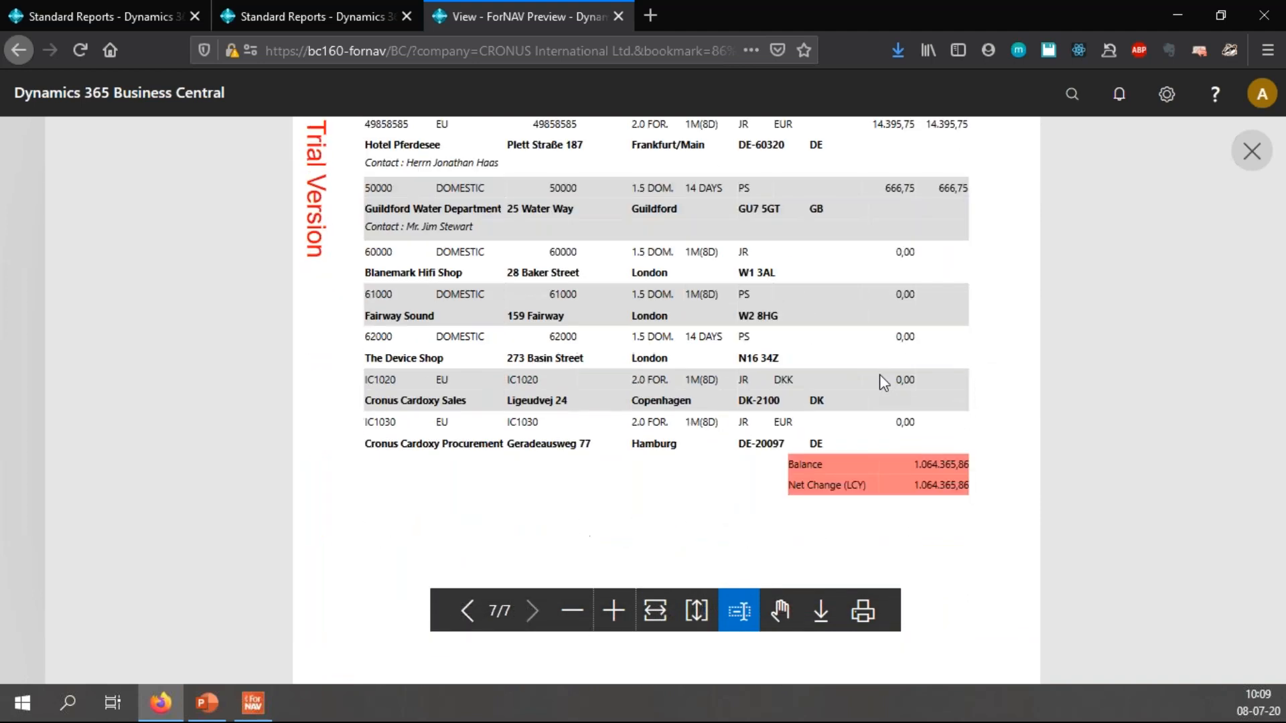
scroll(946, 359, "up", 2)
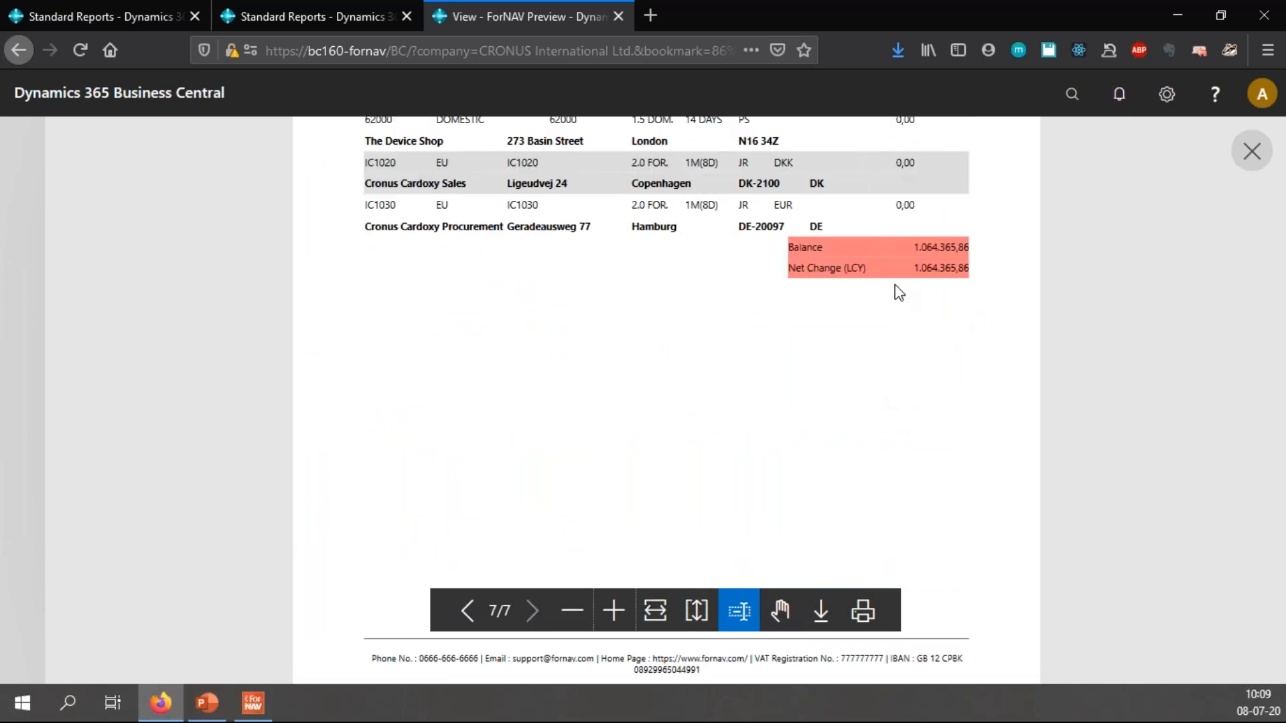
scroll(901, 288, "up", 2)
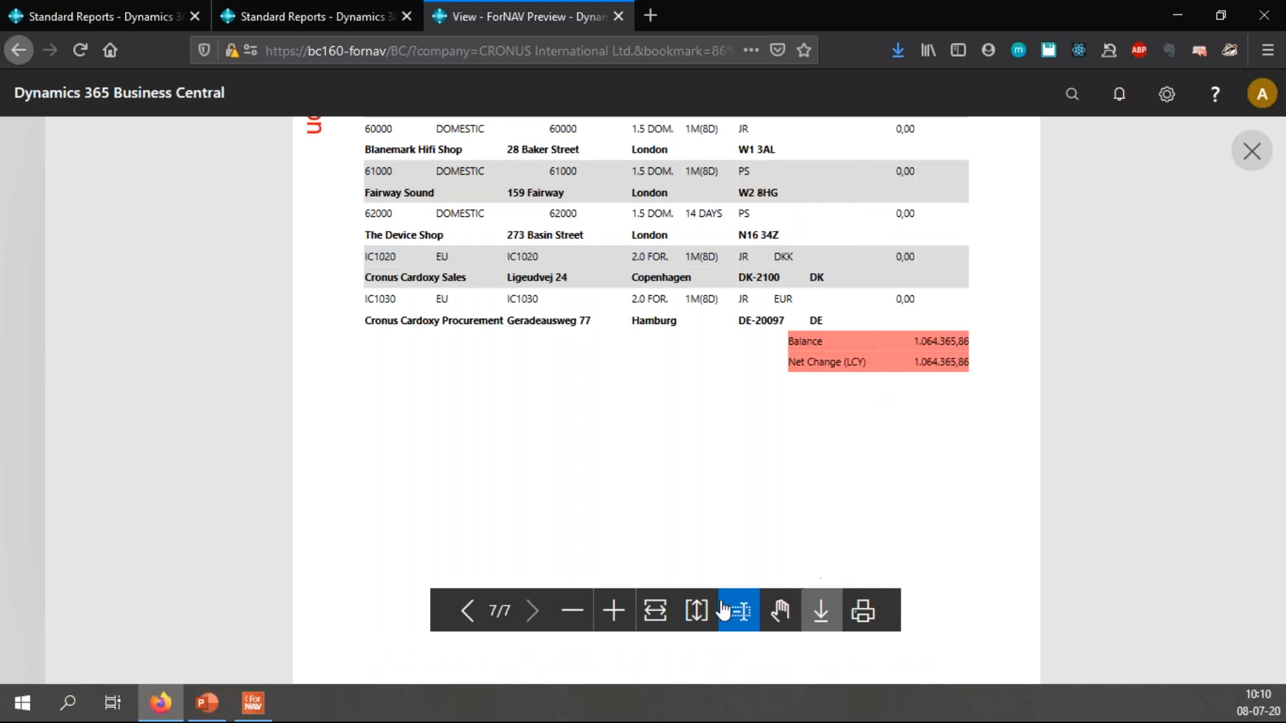
Step: Return to page 1 of the preview and check the area below its column headings for transport totals
scroll(1151, 501, "up", 4)
scroll(1113, 445, "up", 20)
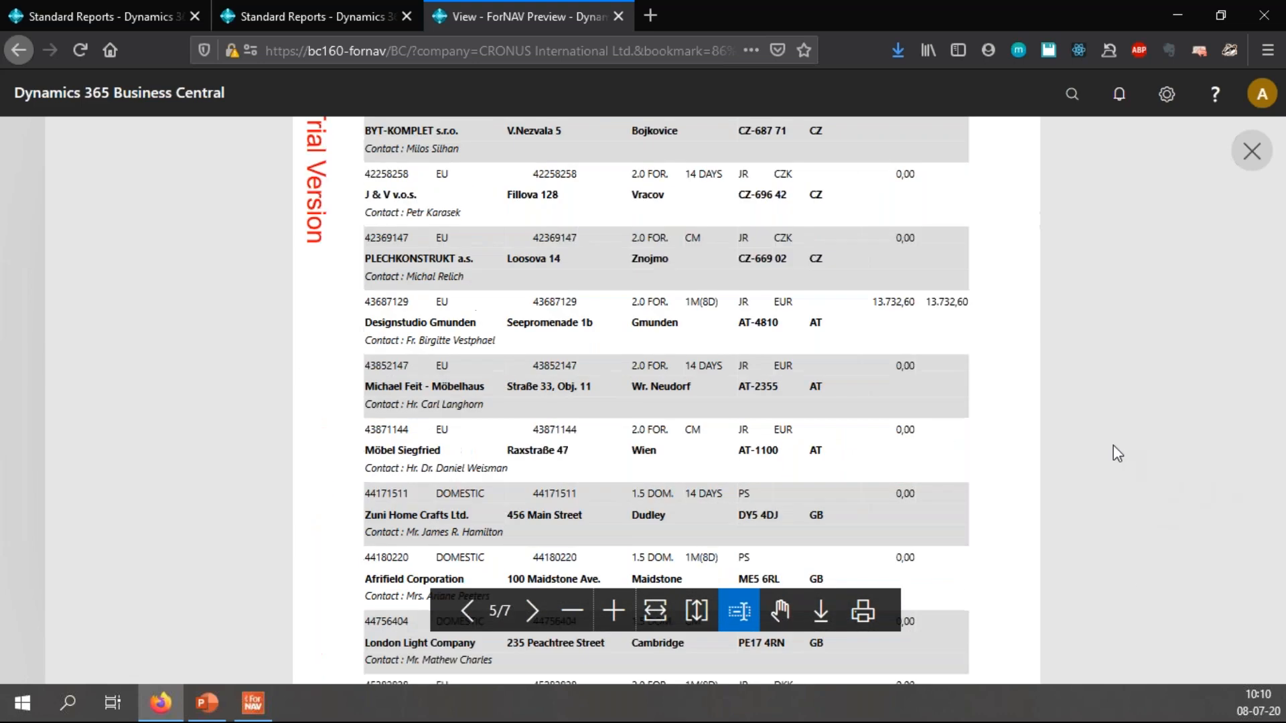
scroll(1092, 432, "up", 8)
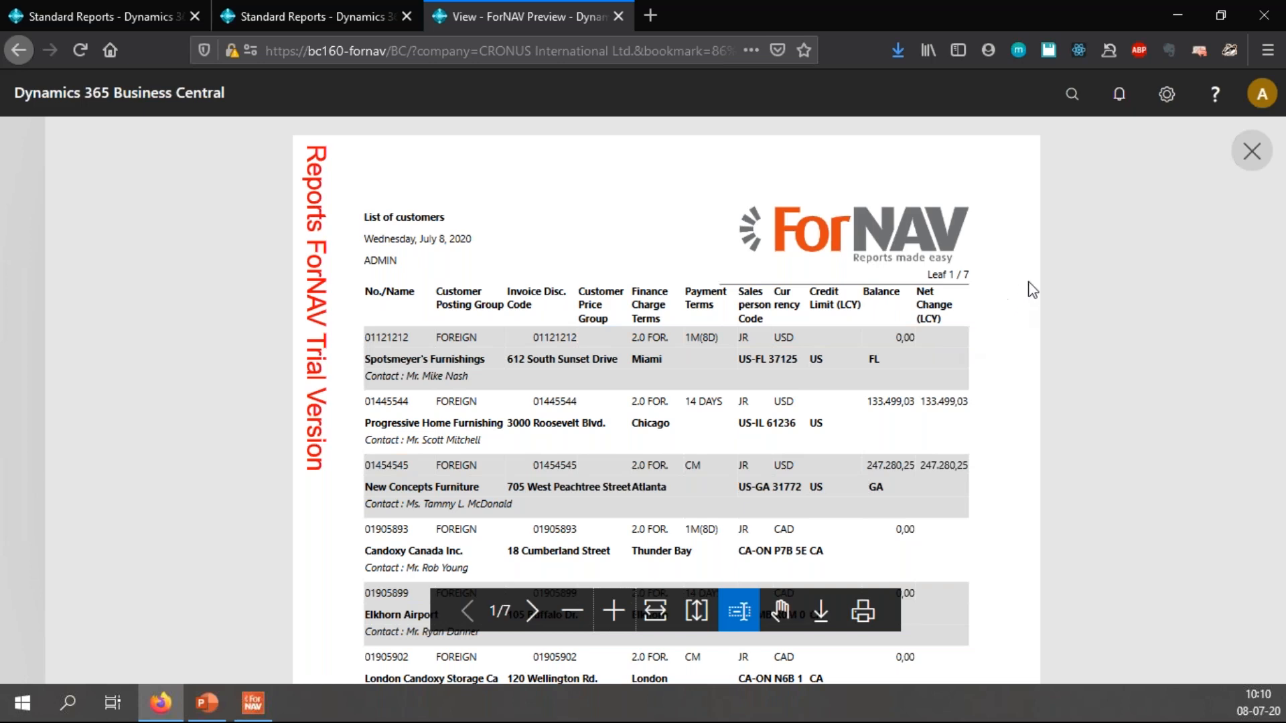
Step: Close the report preview and switch to the Summary slide of the PowerPoint presentation
key("ctrl+w")
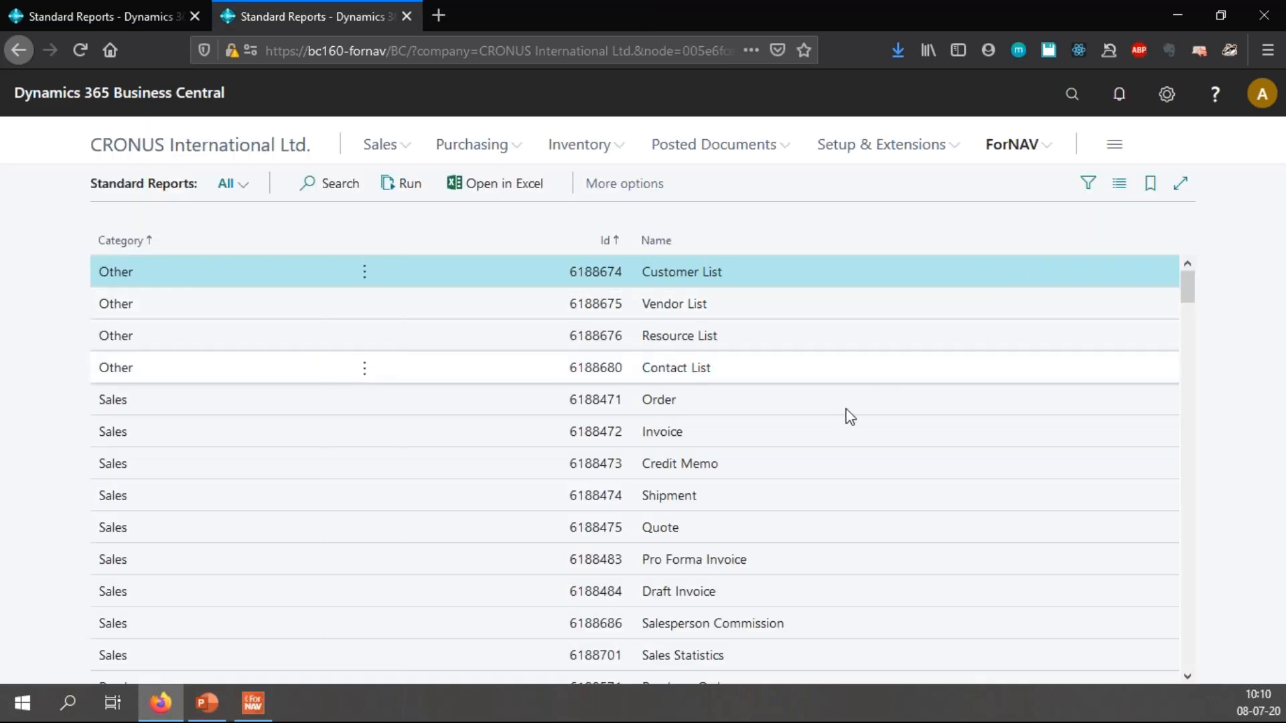
left_click(206, 702)
left_click(1079, 343)
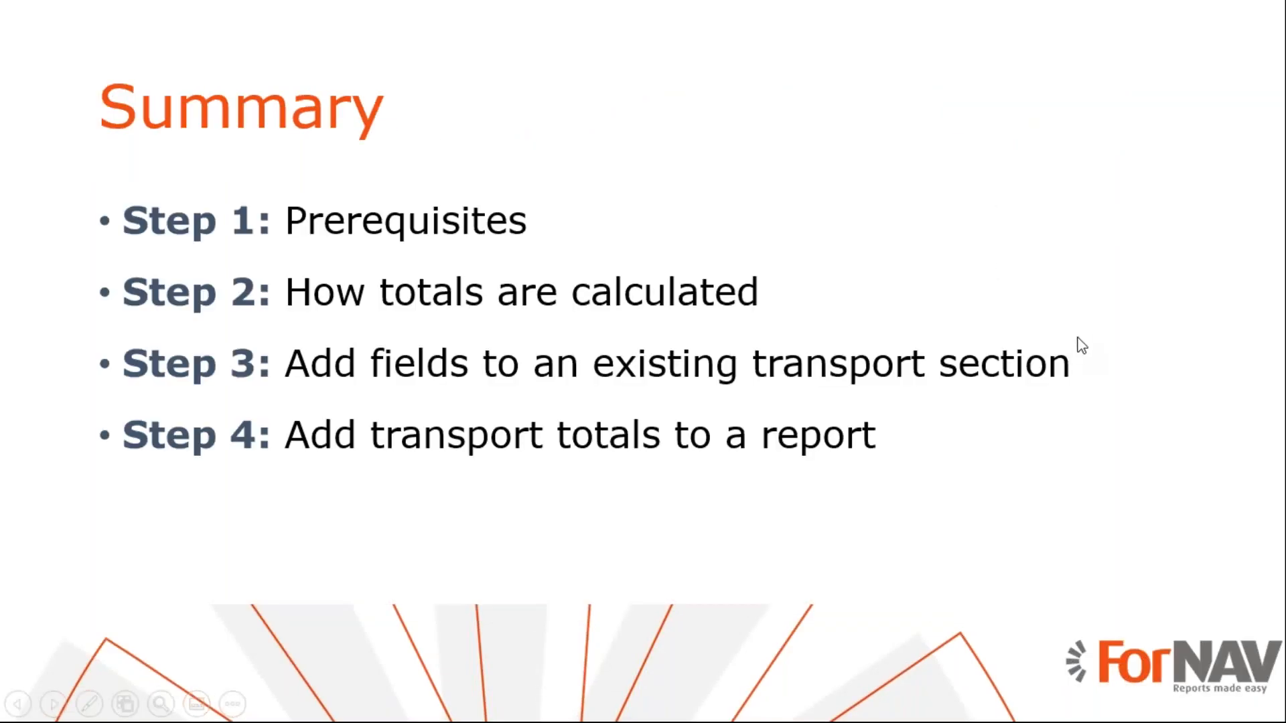